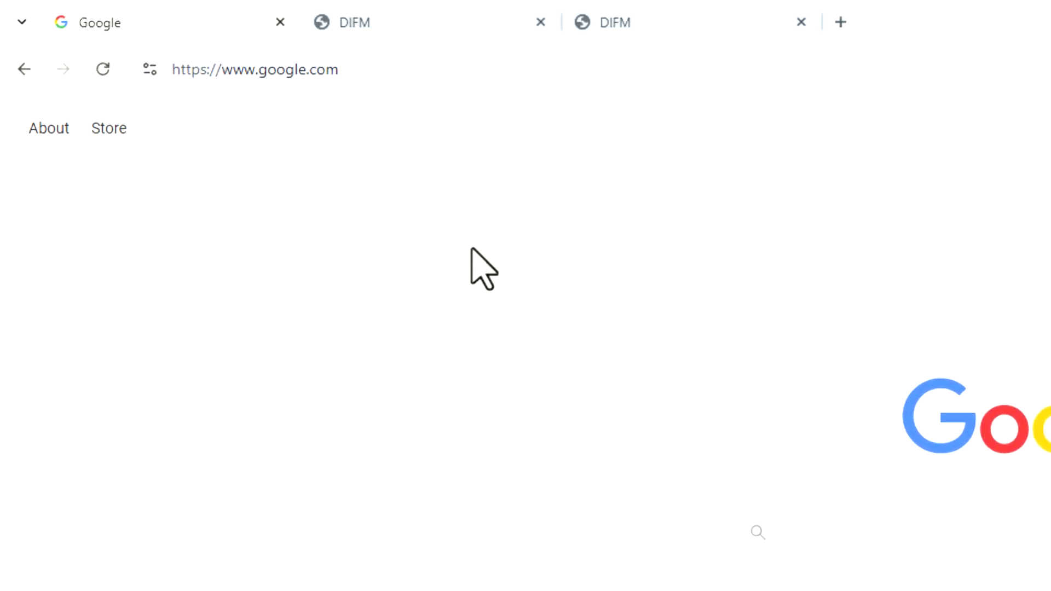
Step: Go to the difm.farm website
{"action": "left_click", "coordinate": [539, 76]}
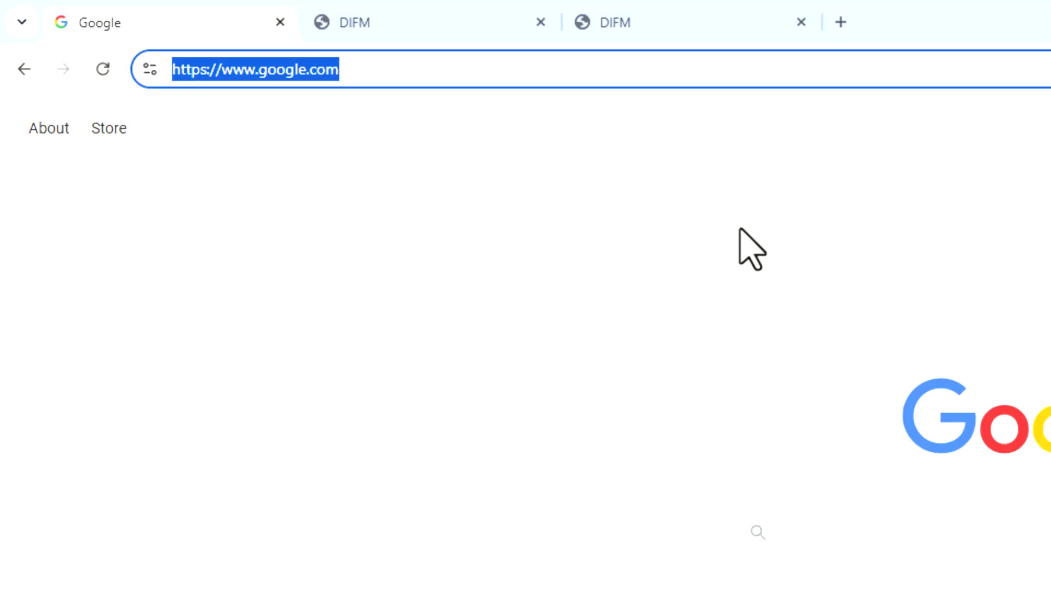
{"action": "type", "text": "difm.fa"}
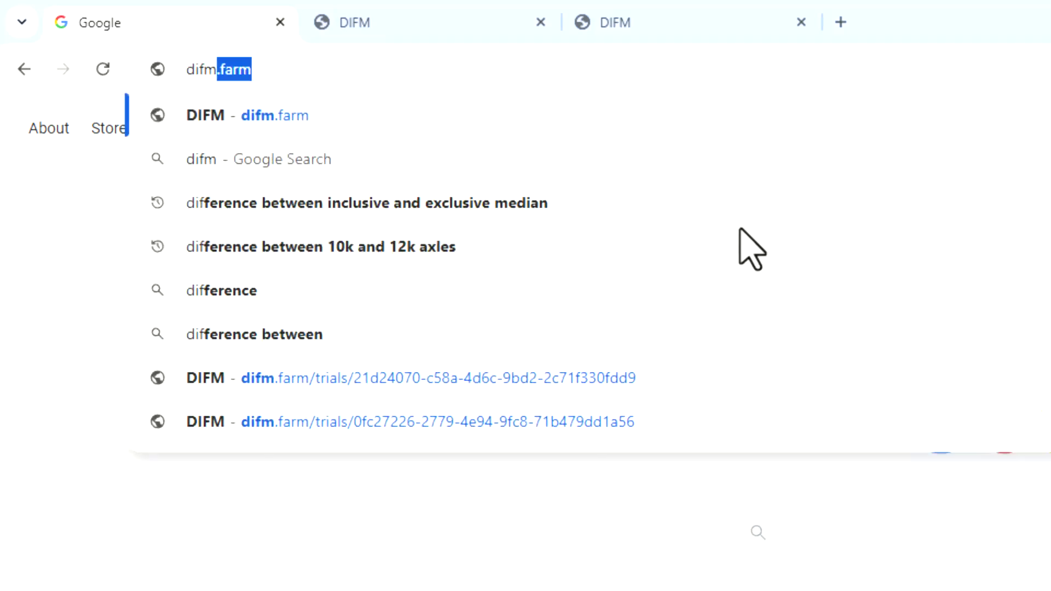
{"action": "type", "text": "rm"}
{"action": "key", "text": "Return"}
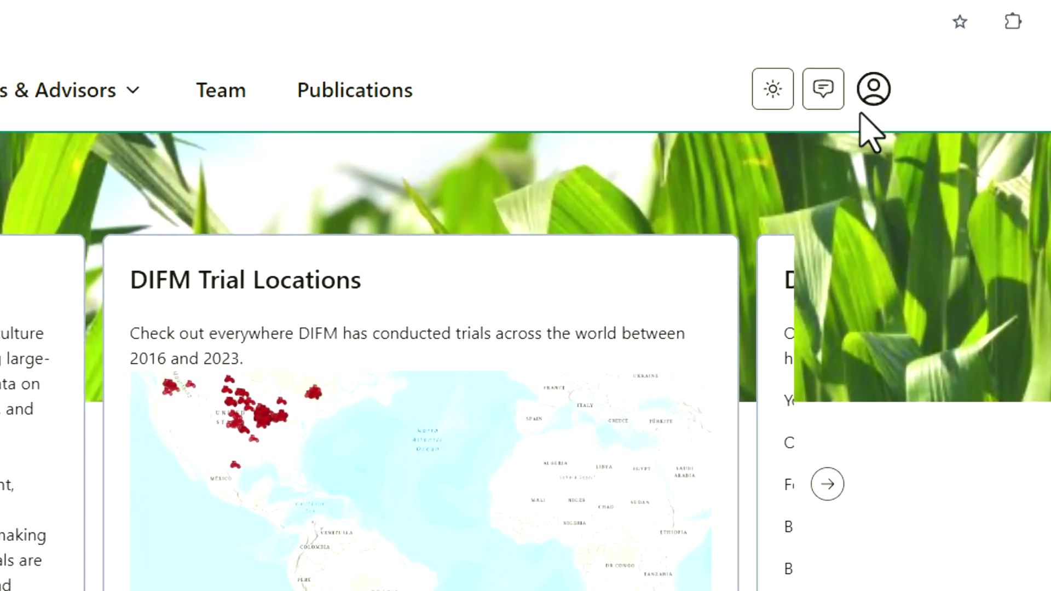
Step: Check the account sign-in, and open the Farms page for farmers and advisors
{"action": "left_click", "coordinate": [878, 107]}
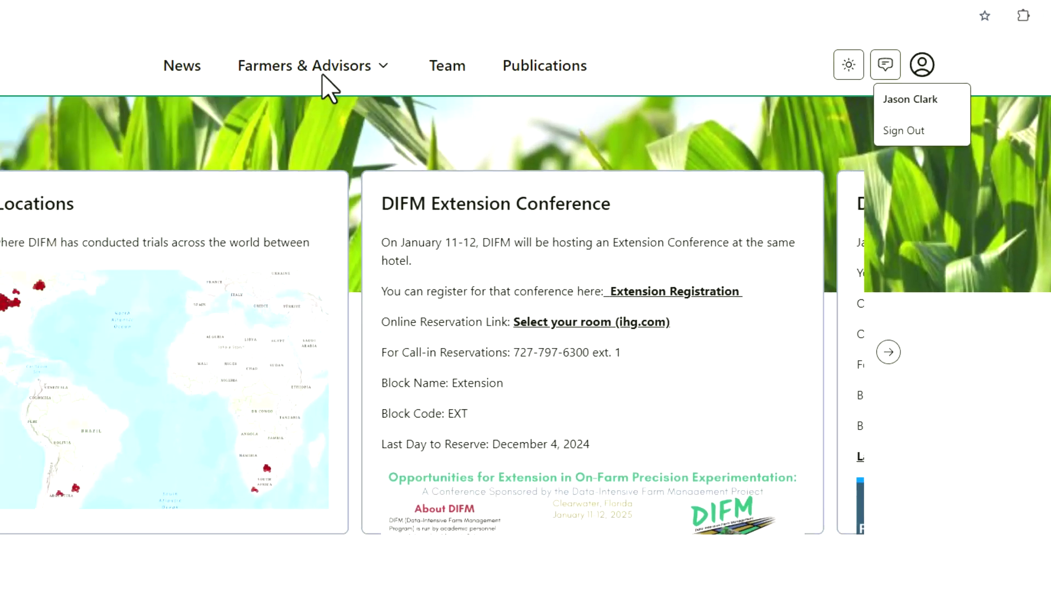
{"action": "left_click", "coordinate": [311, 67]}
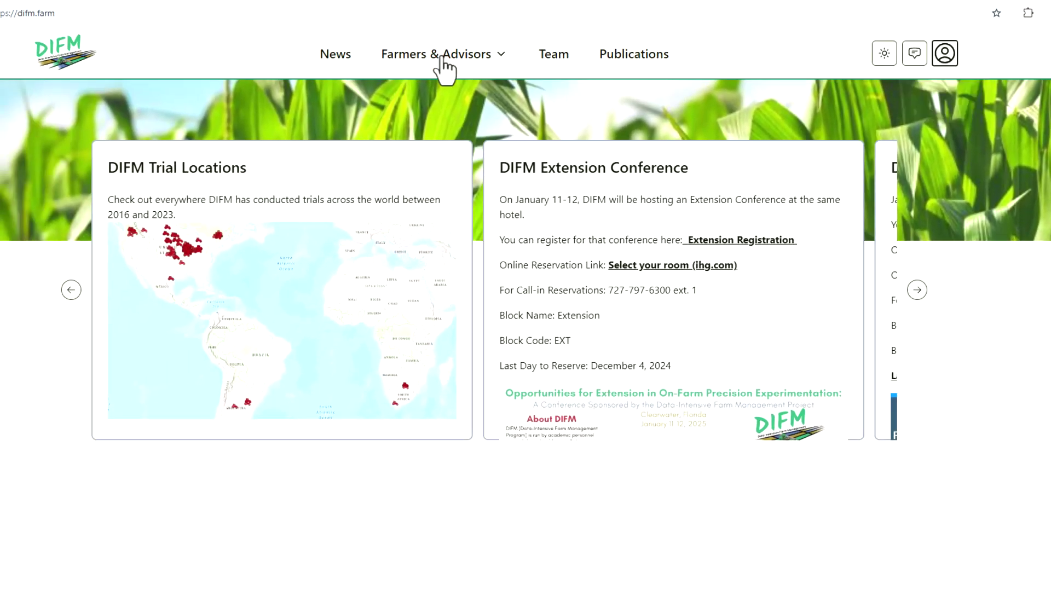
{"action": "left_click", "coordinate": [443, 57]}
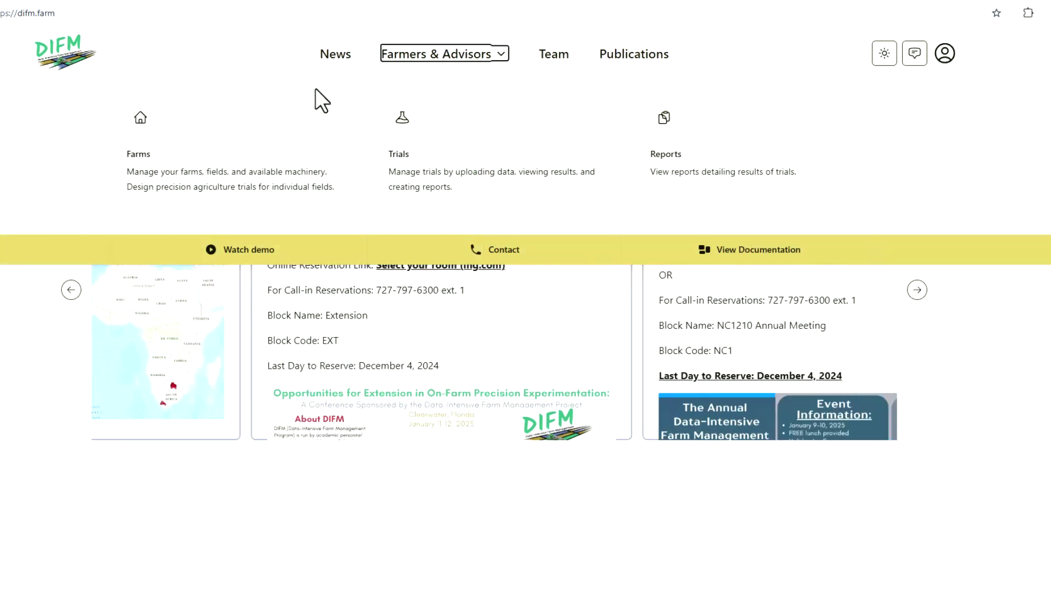
{"action": "left_click", "coordinate": [206, 198]}
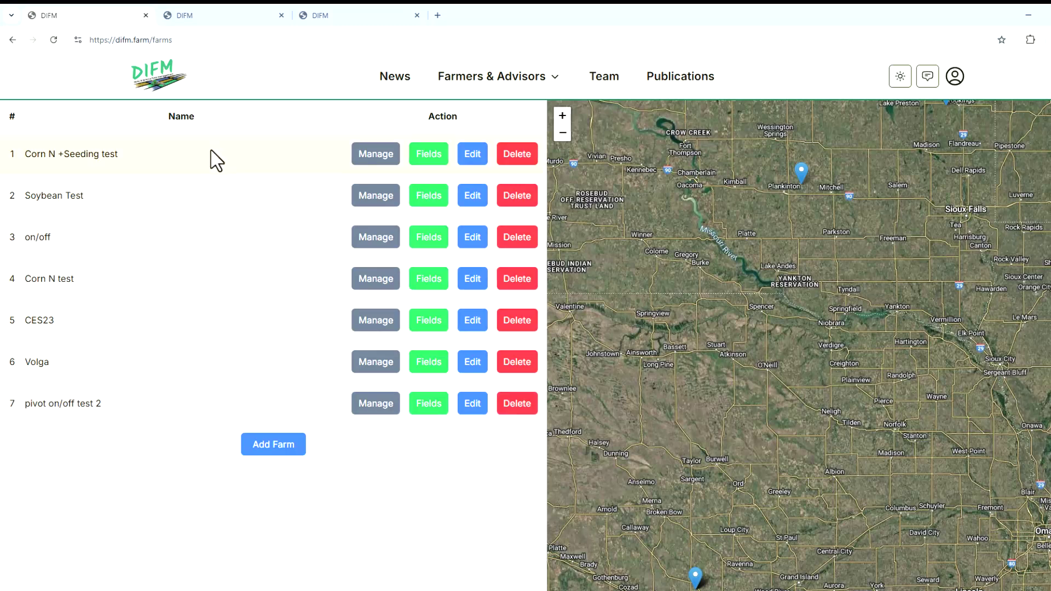
Step: Add a new farm named Corn N Test 2 at the default map location and save it
{"action": "left_click", "coordinate": [274, 445]}
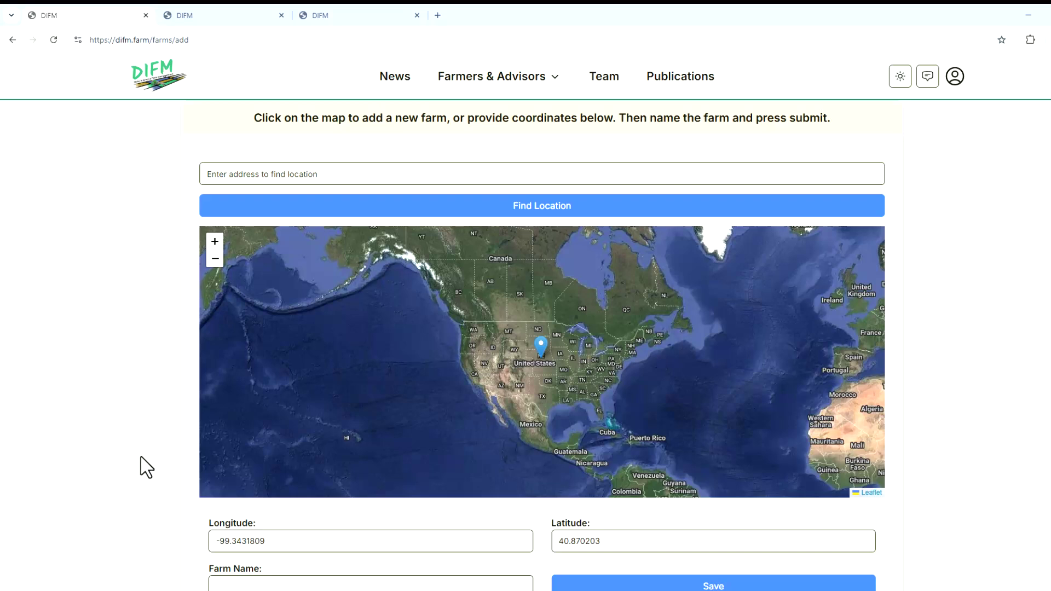
{"action": "scroll", "coordinate": [174, 504], "scroll_direction": "down", "scroll_amount": 1}
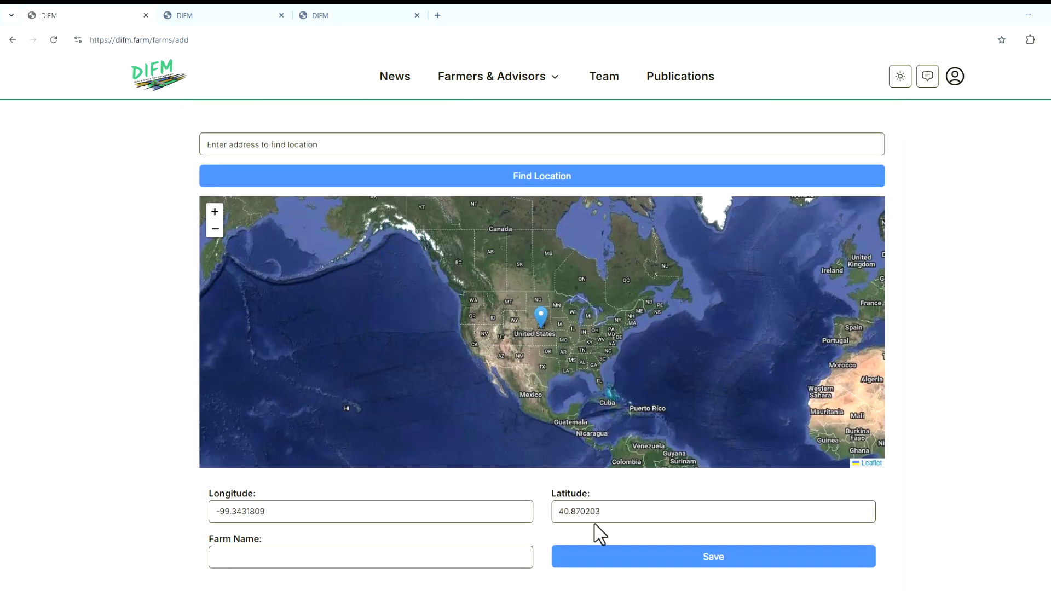
{"action": "left_click", "coordinate": [412, 561]}
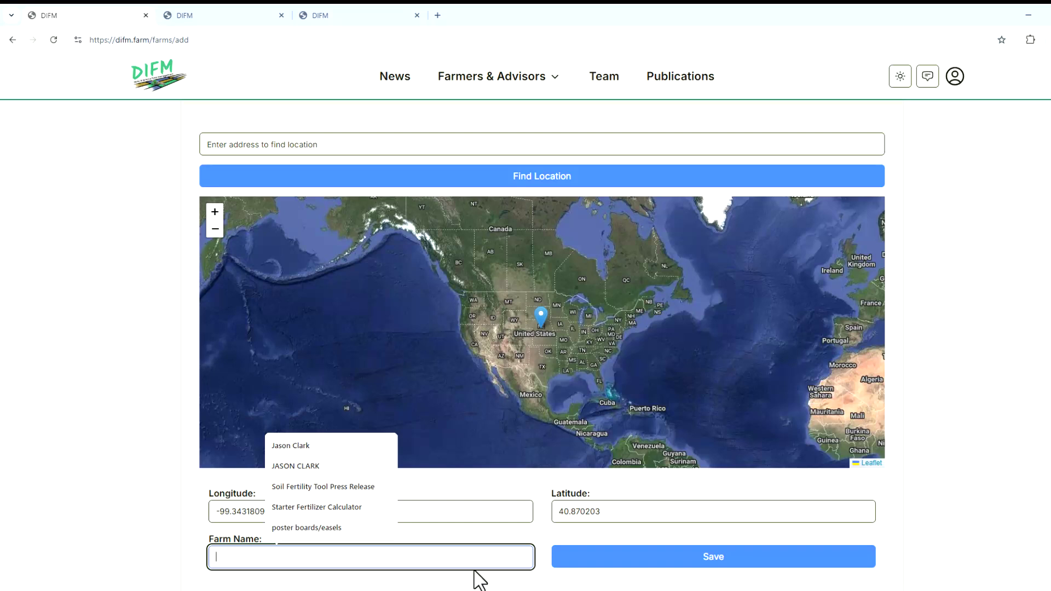
{"action": "type", "text": "Corn N Test 2"}
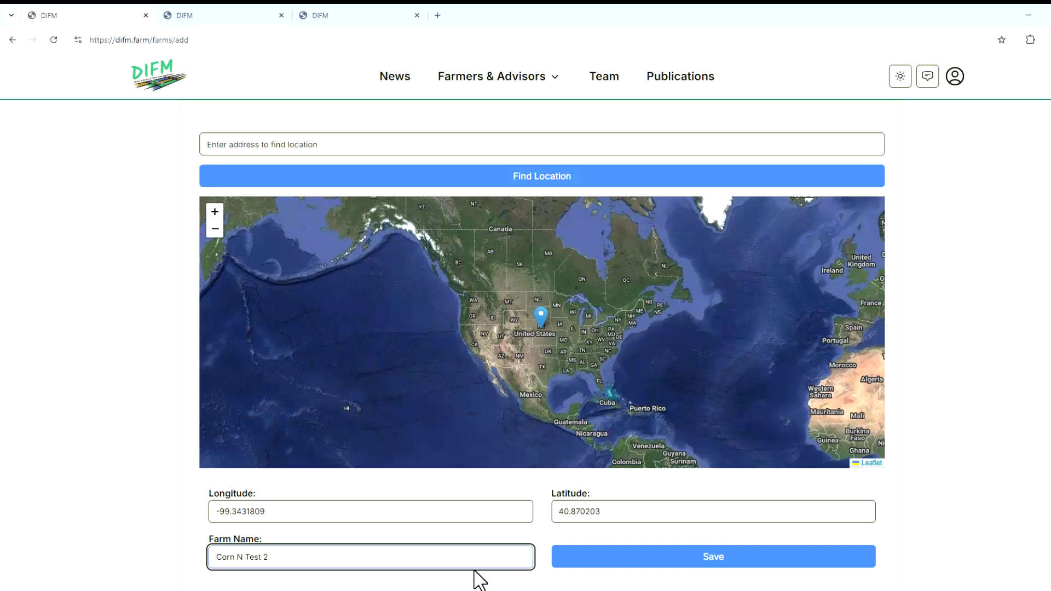
{"action": "left_click", "coordinate": [633, 564]}
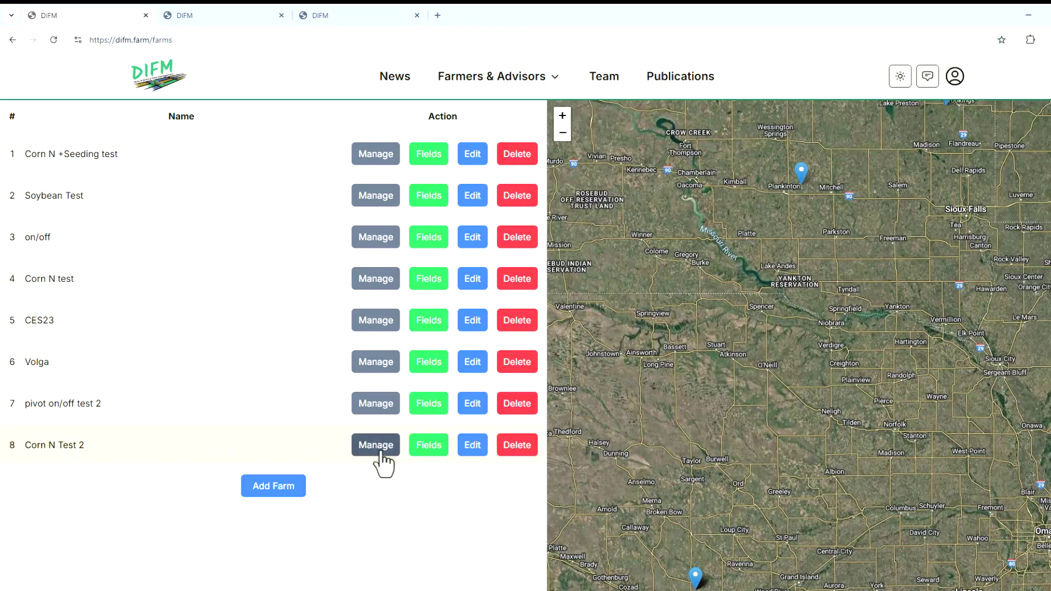
Step: Start a shapefile field upload for the Corn N Test 2 farm and name the field Corn N
{"action": "left_click", "coordinate": [428, 445]}
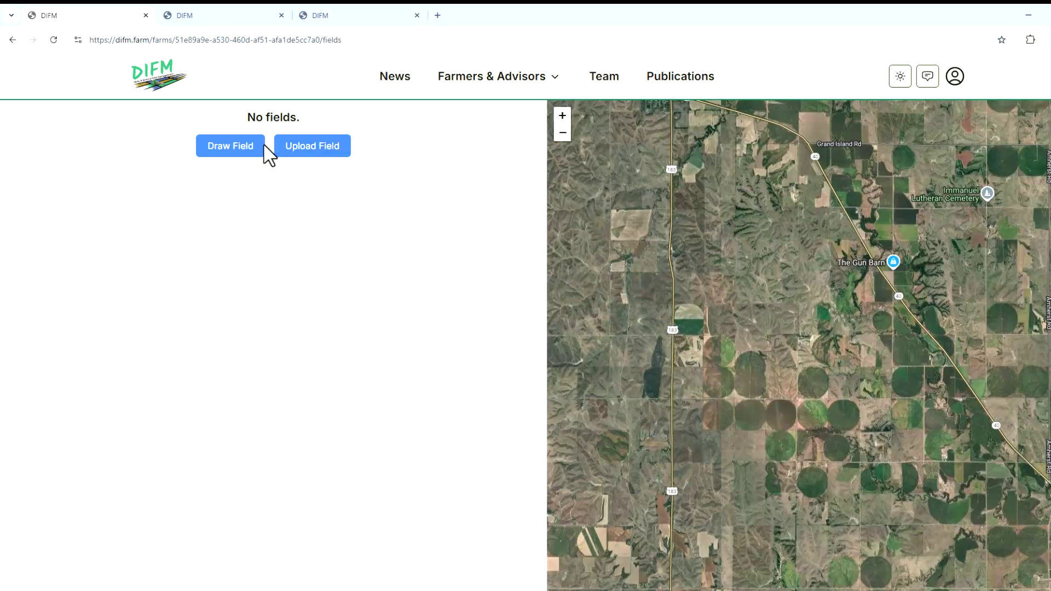
{"action": "left_click", "coordinate": [307, 154]}
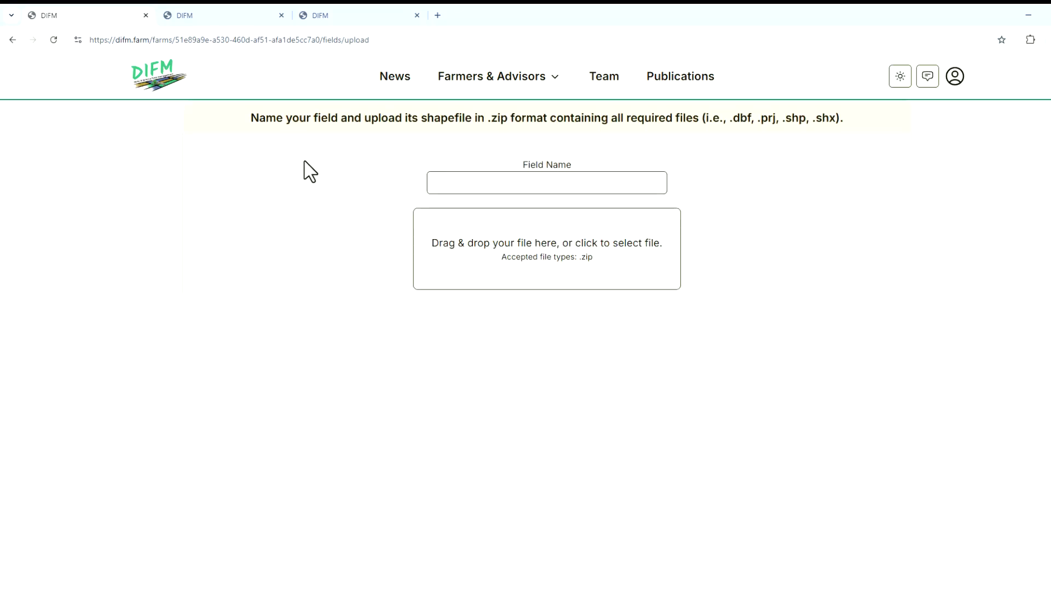
{"action": "left_click", "coordinate": [505, 177]}
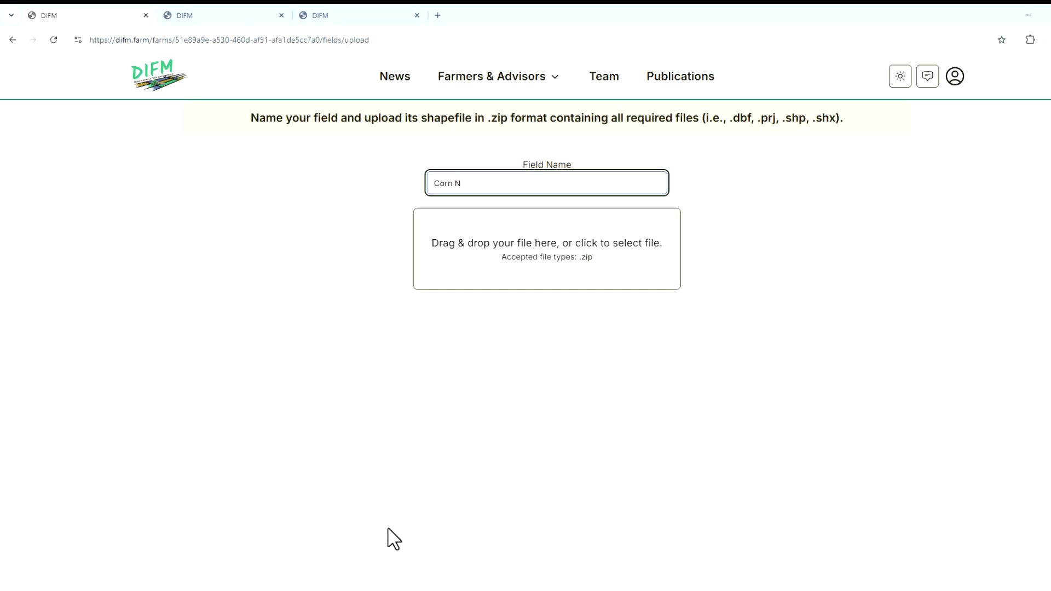
Step: Switch to File Explorer and open the Example Files folder inside the DIFM project folder
{"action": "left_click", "coordinate": [346, 590]}
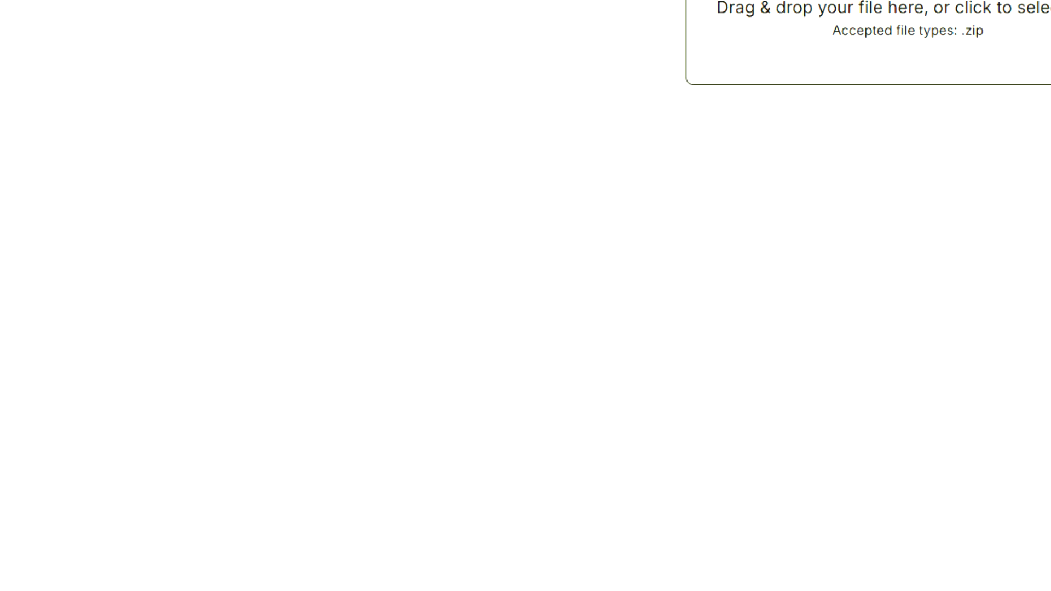
{"action": "left_click_drag", "start_coordinate": [0, 1], "coordinate": [435, 0]}
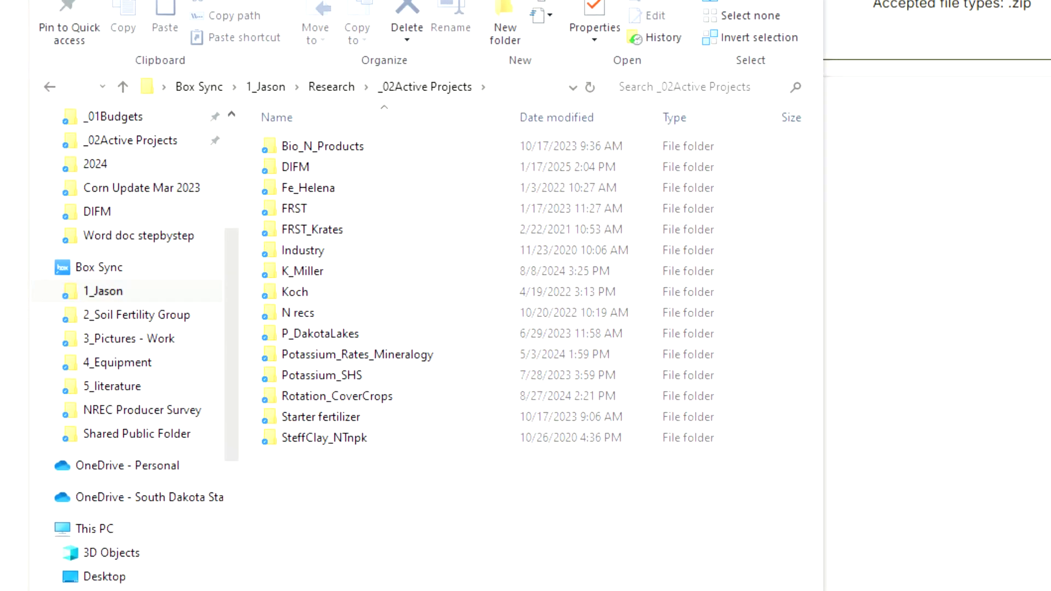
{"action": "double_click", "coordinate": [285, 167]}
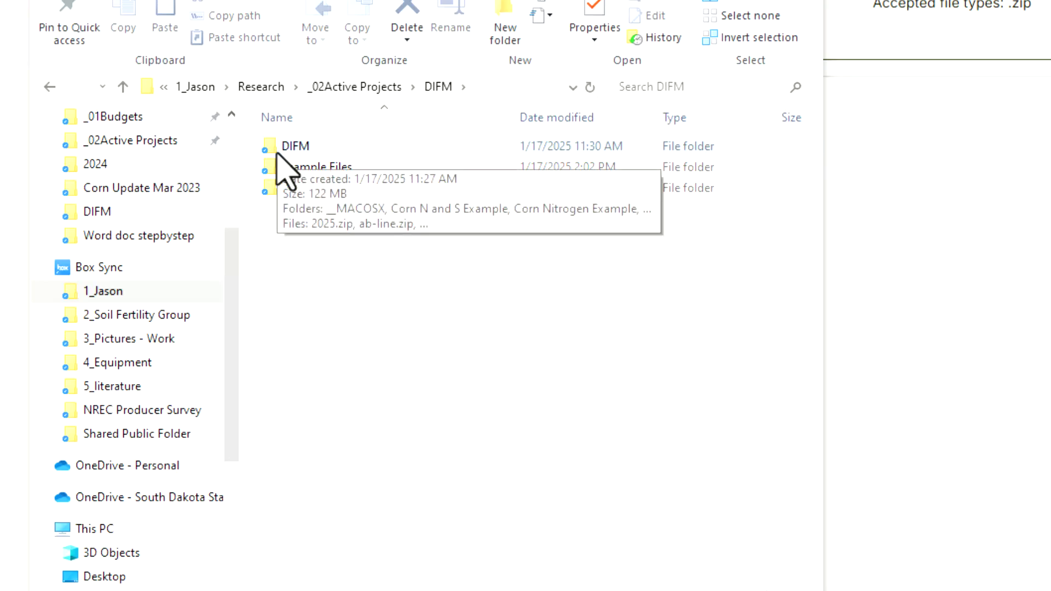
{"action": "left_click", "coordinate": [272, 160]}
{"action": "double_click", "coordinate": [272, 160]}
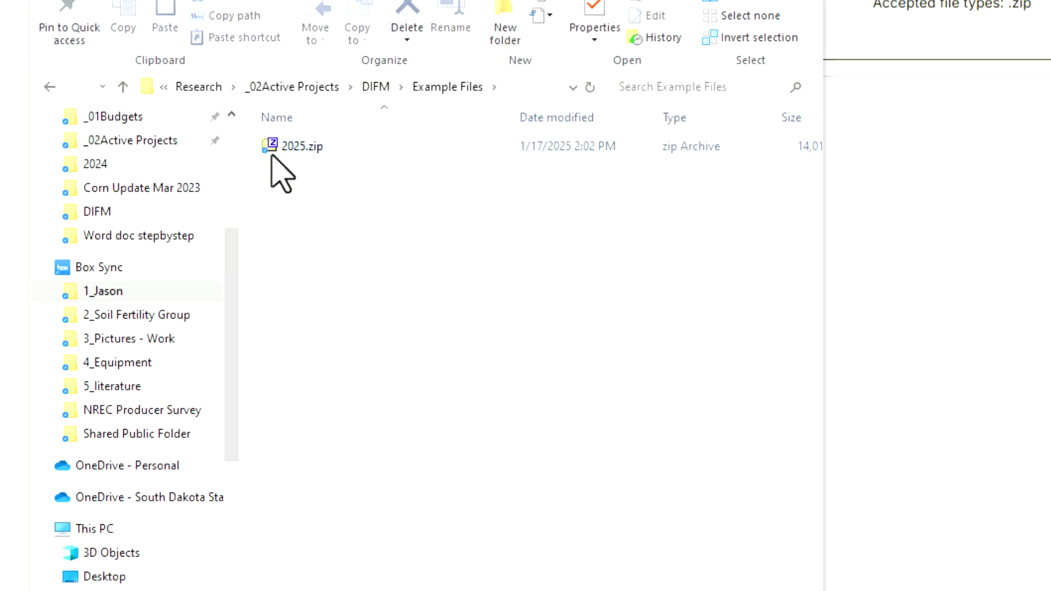
Step: Extract 2025.zip with 7-Zip into a 2025 folder, keeping full pathnames
{"action": "left_click", "coordinate": [272, 156]}
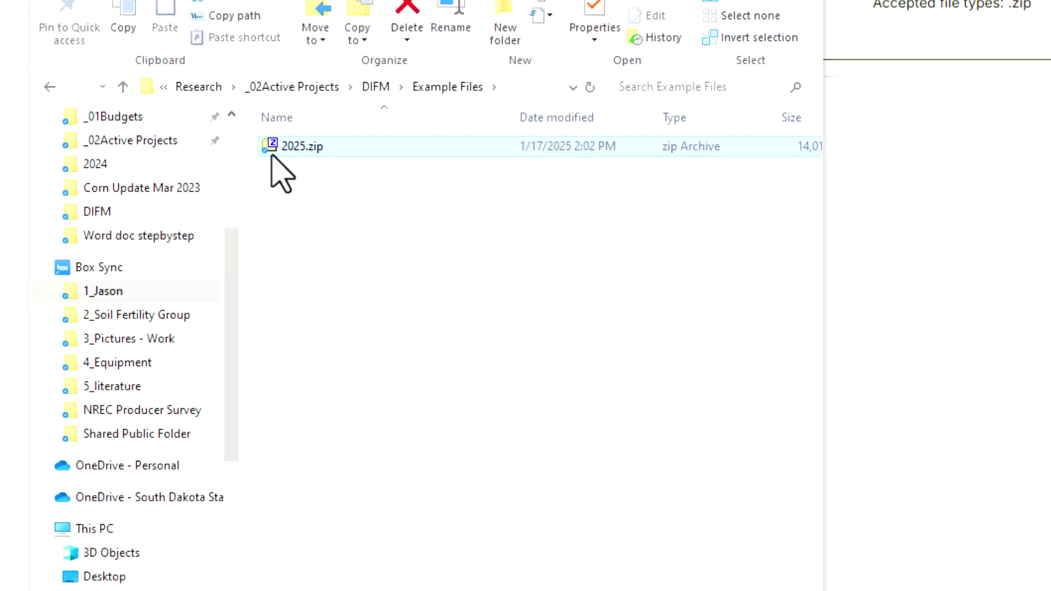
{"action": "right_click", "coordinate": [271, 155]}
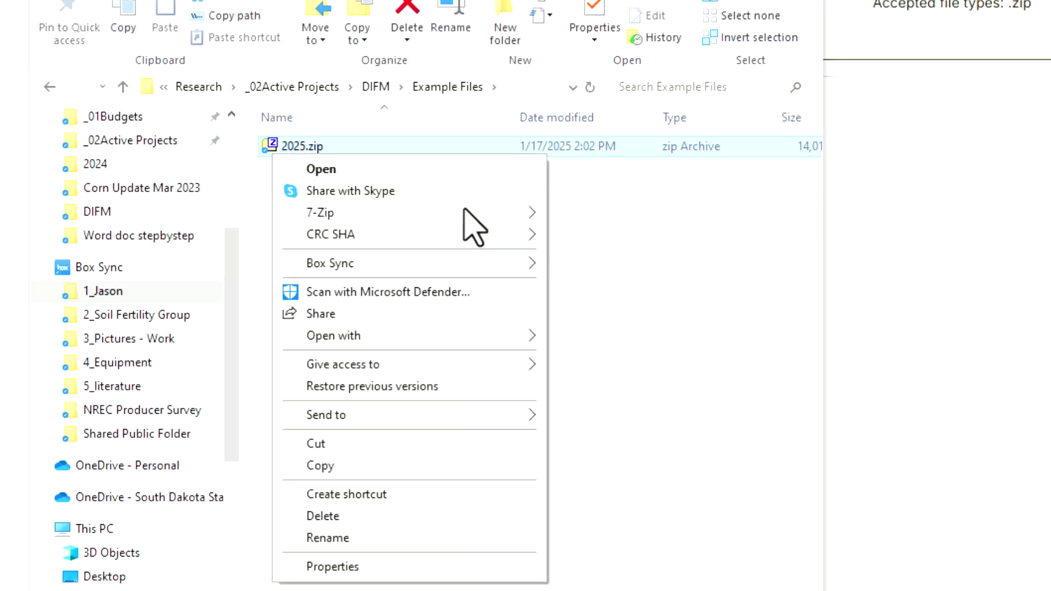
{"action": "mouse_move", "coordinate": [510, 212]}
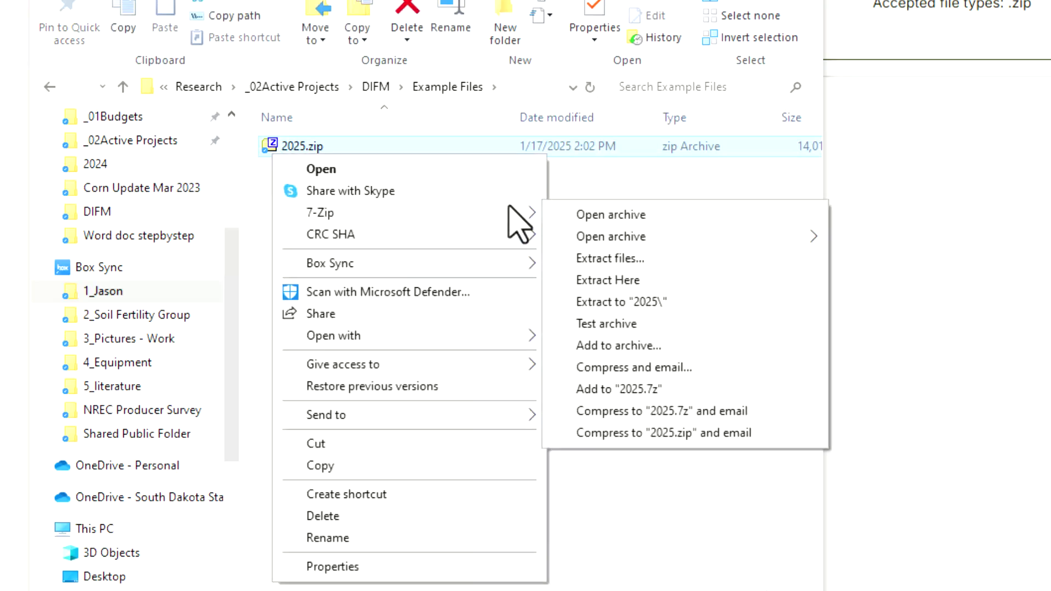
{"action": "left_click", "coordinate": [611, 259]}
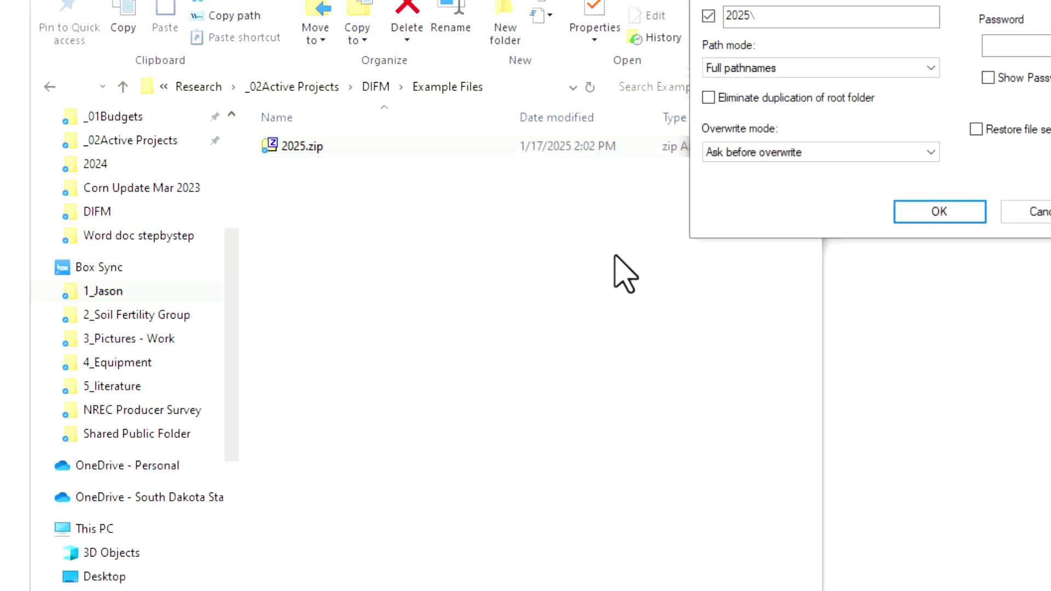
{"action": "left_click", "coordinate": [938, 212]}
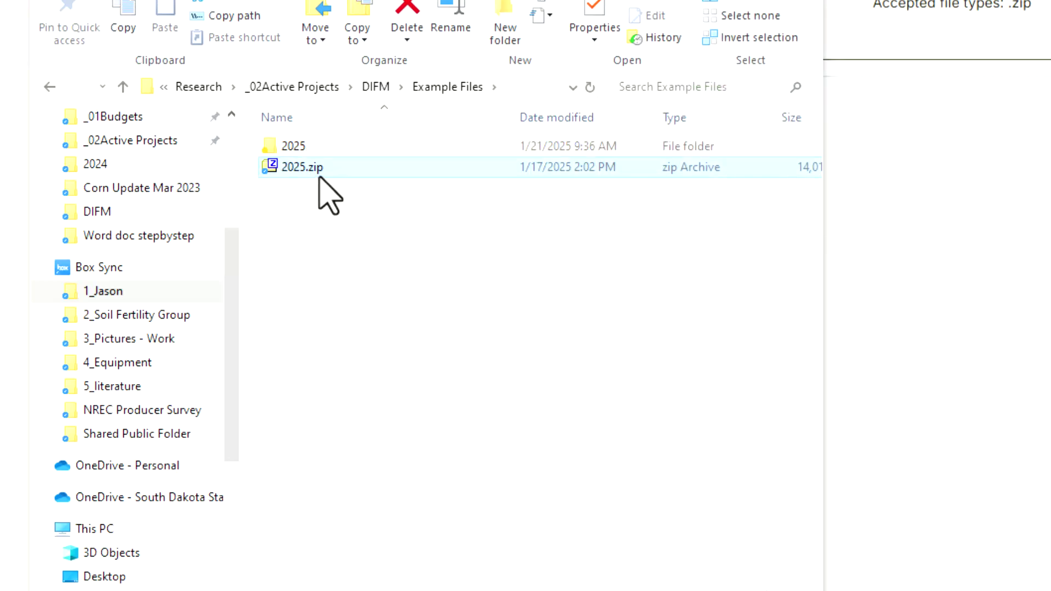
Step: In the extracted 2025 folder, extract Corn Nitrogen Example.zip with 7-Zip into its own Corn Nitrogen Example folder
{"action": "double_click", "coordinate": [284, 153]}
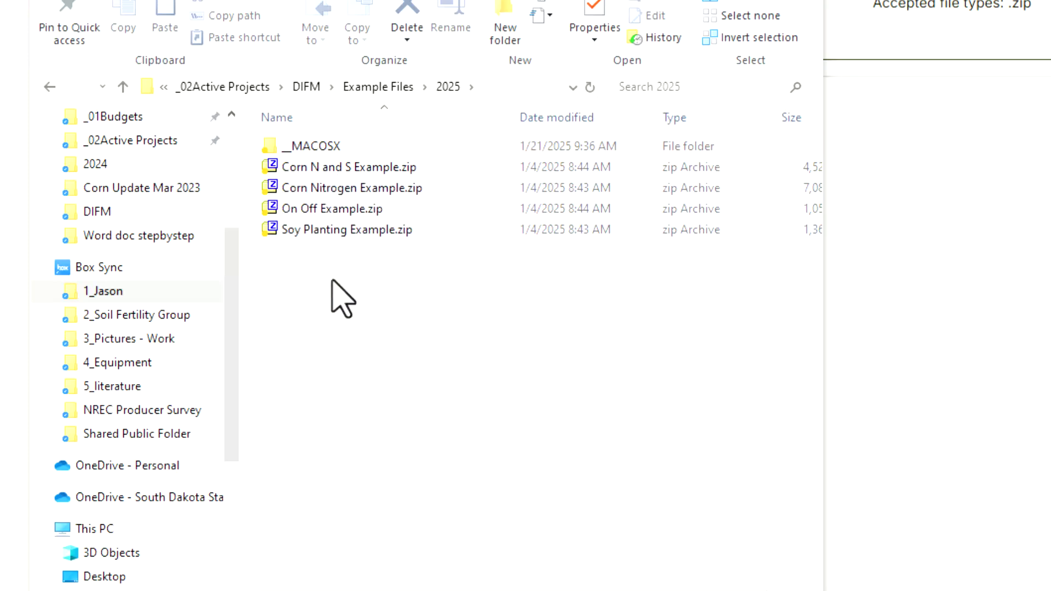
{"action": "right_click", "coordinate": [283, 188]}
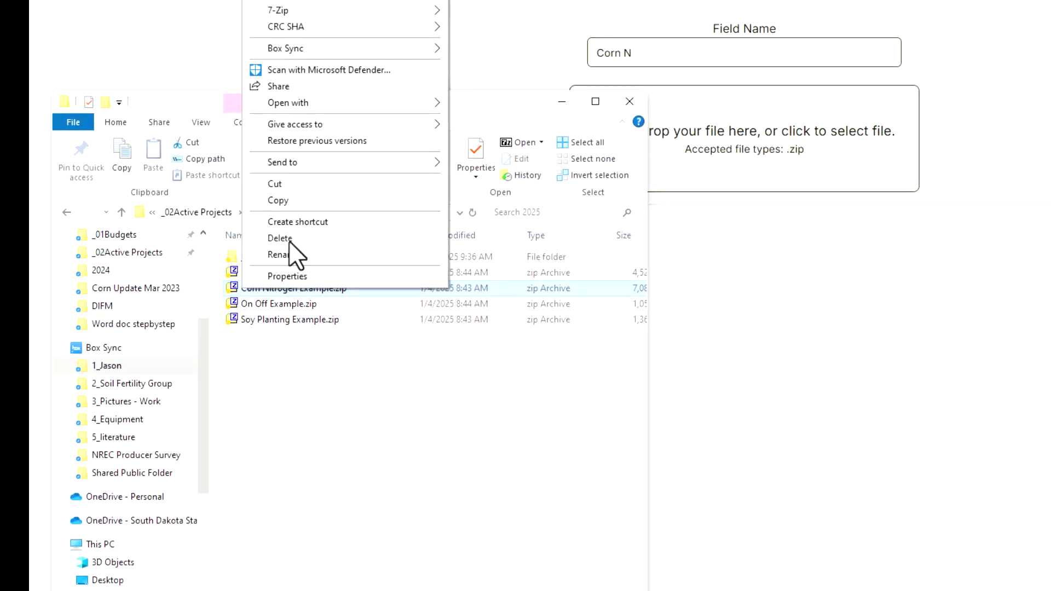
{"action": "mouse_move", "coordinate": [332, 9]}
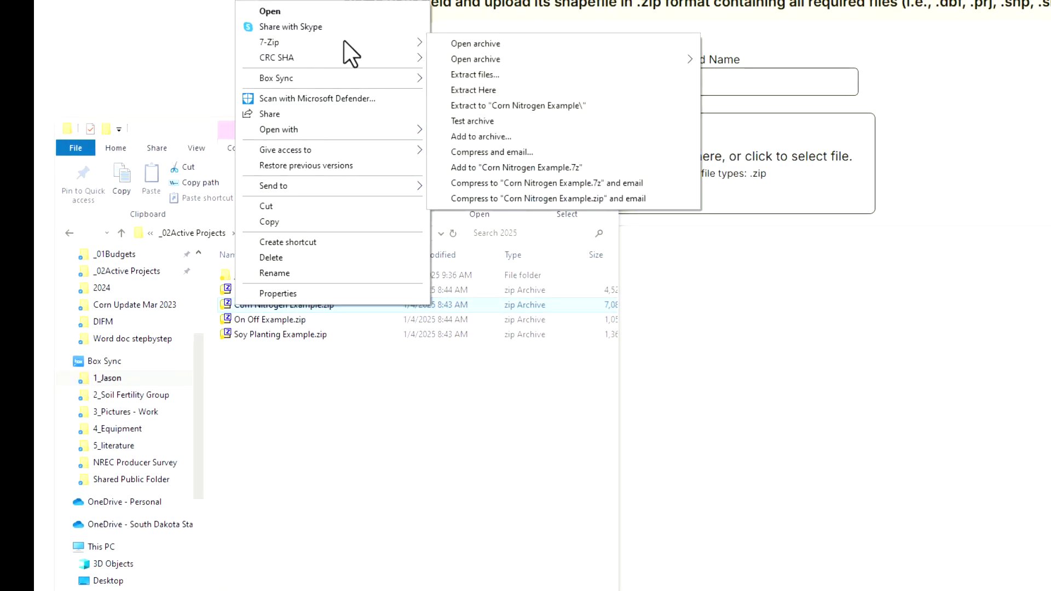
{"action": "left_click", "coordinate": [483, 81]}
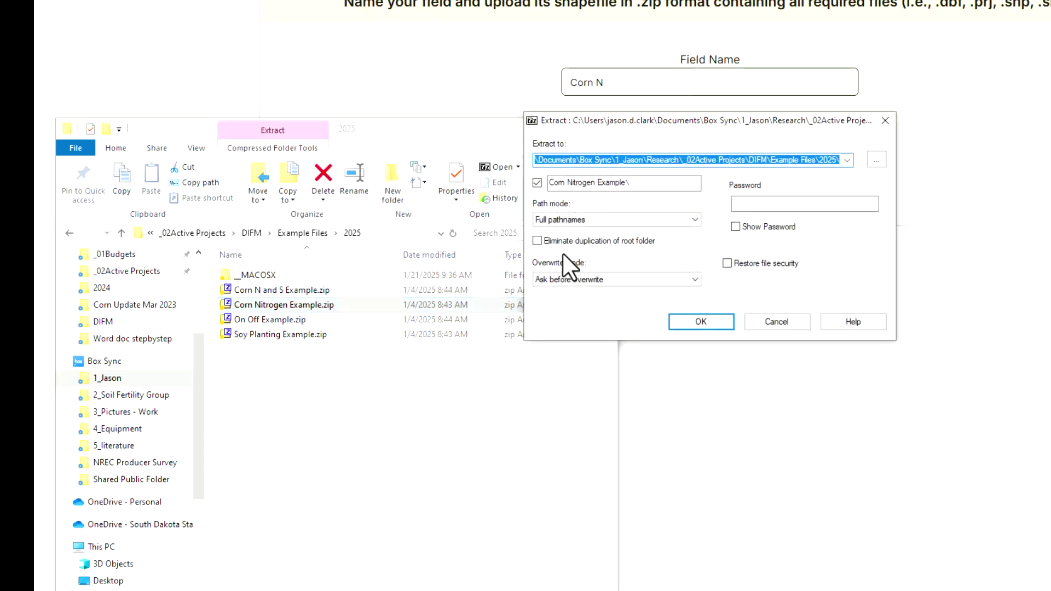
{"action": "left_click", "coordinate": [690, 324]}
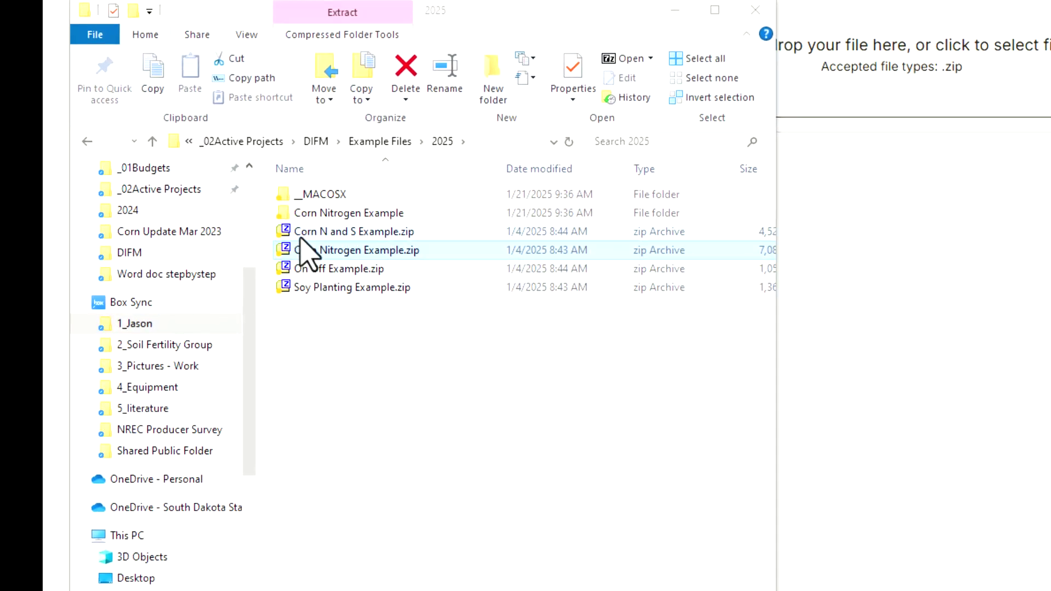
Step: Upload boundary.zip from the extracted Corn Nitrogen Example folder as the Corn N field's shapefile
{"action": "double_click", "coordinate": [305, 214]}
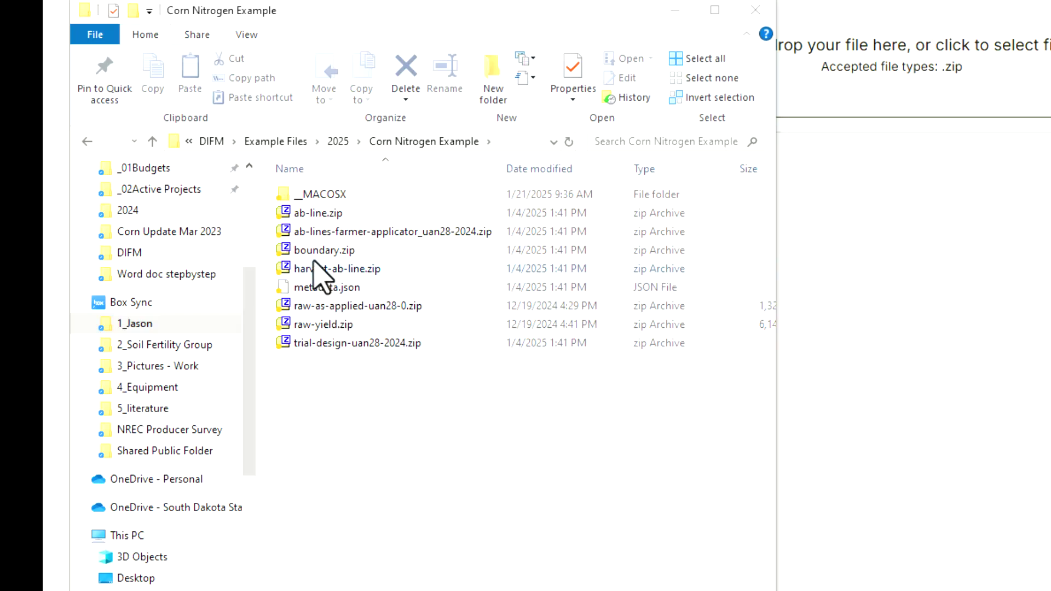
{"action": "left_click_drag", "start_coordinate": [310, 250], "coordinate": [903, 87]}
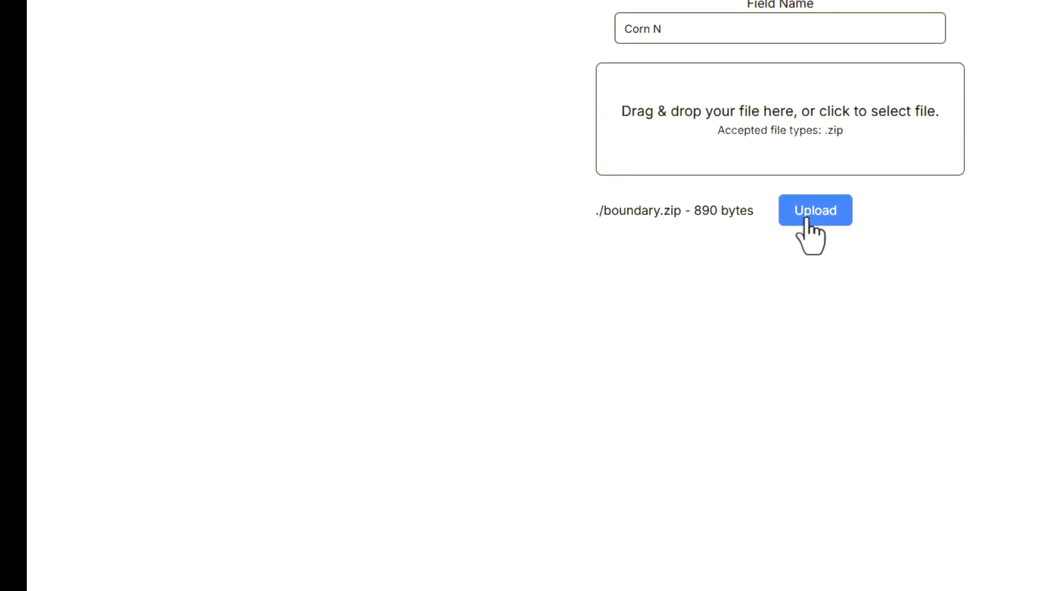
{"action": "left_click", "coordinate": [928, 159]}
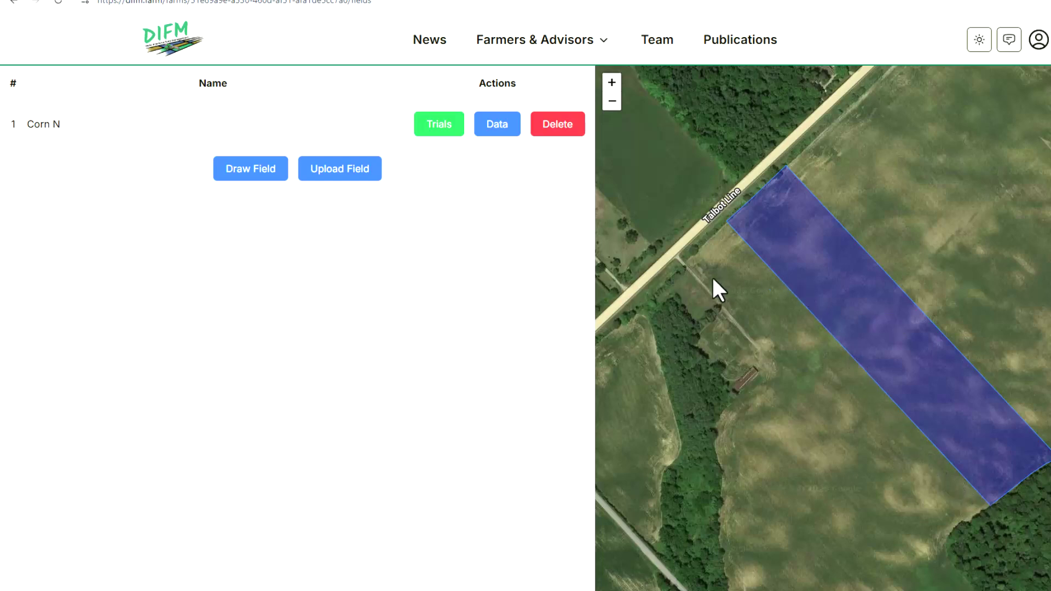
Step: Start a new trial for the Corn N field and name it Corn N Test
{"action": "left_click_drag", "start_coordinate": [712, 279], "coordinate": [662, 272]}
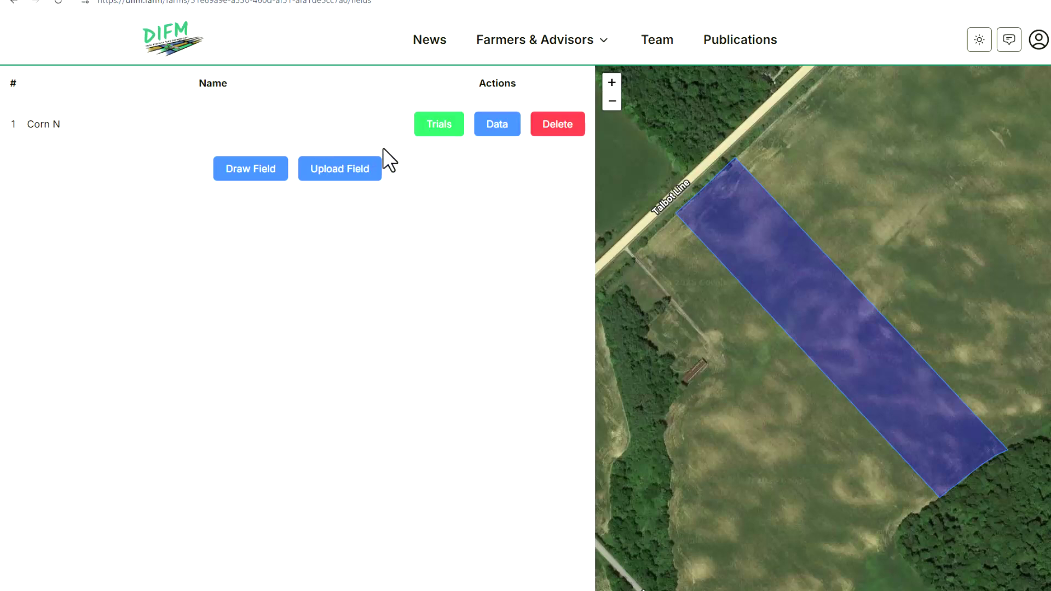
{"action": "left_click", "coordinate": [435, 117]}
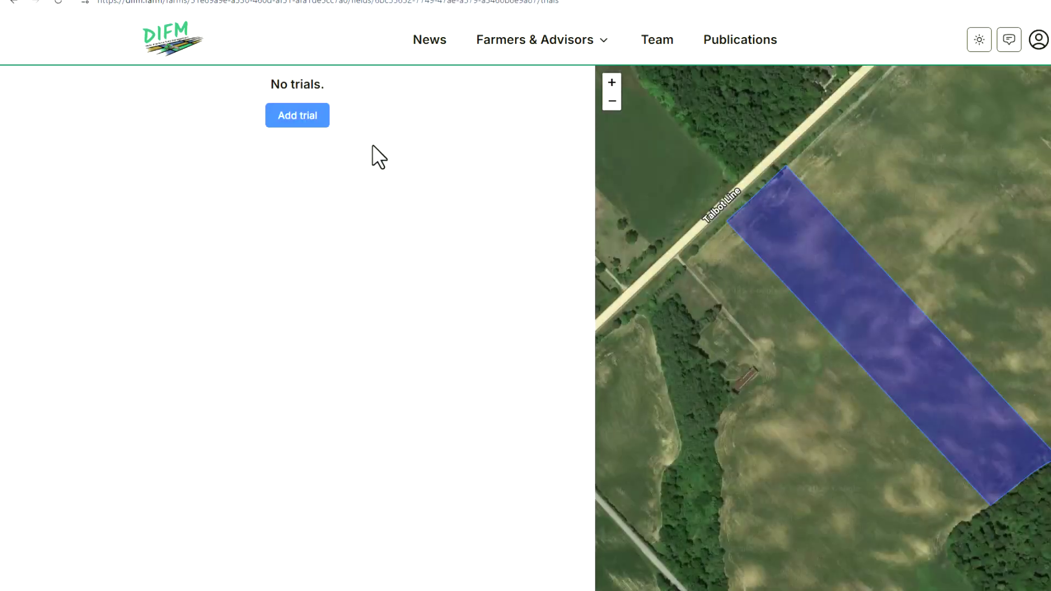
{"action": "left_click", "coordinate": [295, 115]}
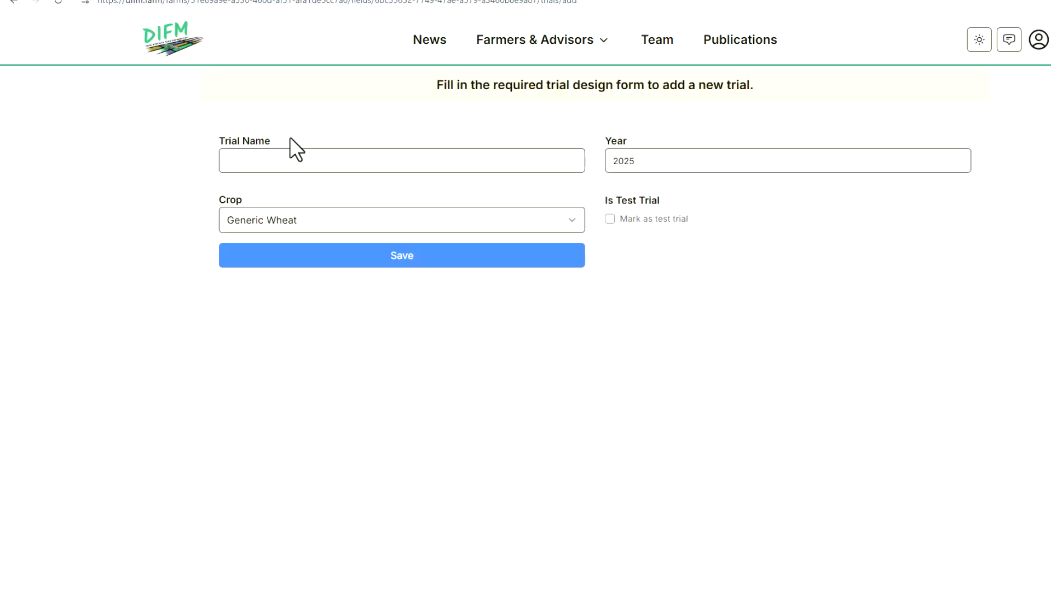
{"action": "left_click", "coordinate": [319, 156]}
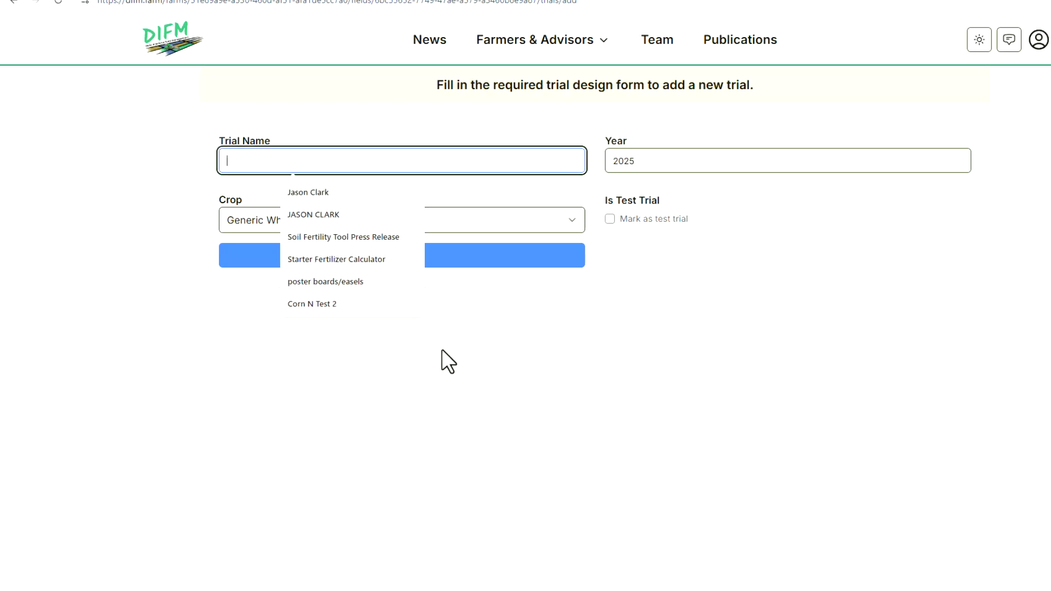
{"action": "type", "text": "Corn N"}
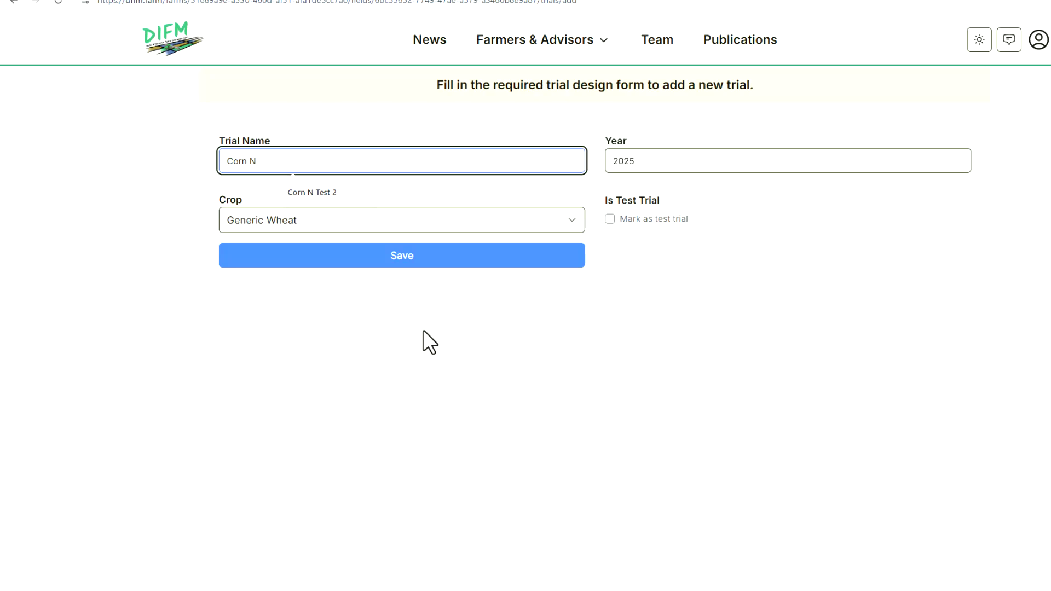
{"action": "type", "text": "Test"}
{"action": "key", "text": "Tab"}
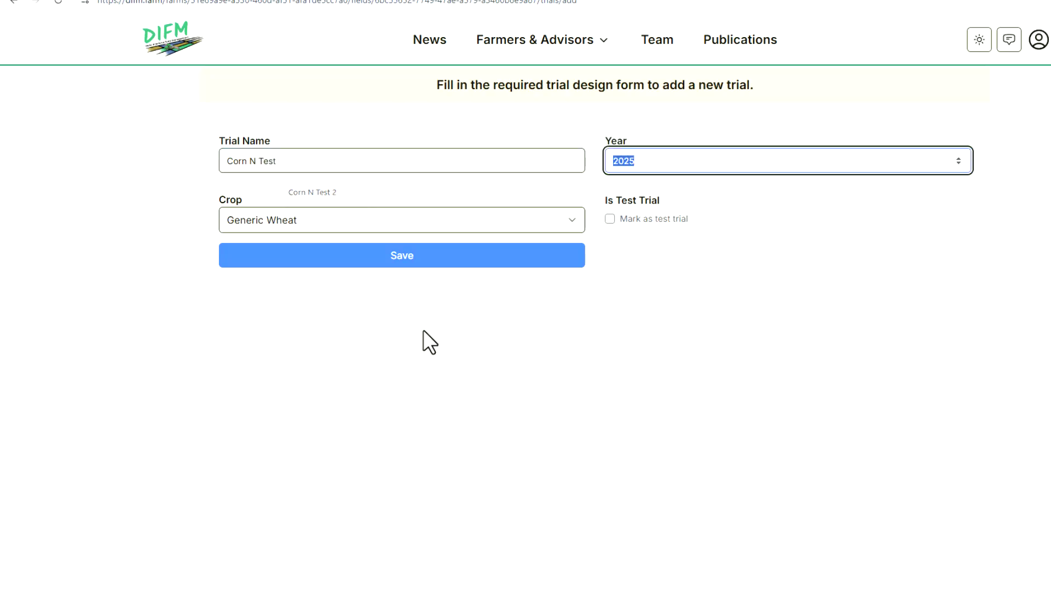
{"action": "key", "text": "Tab"}
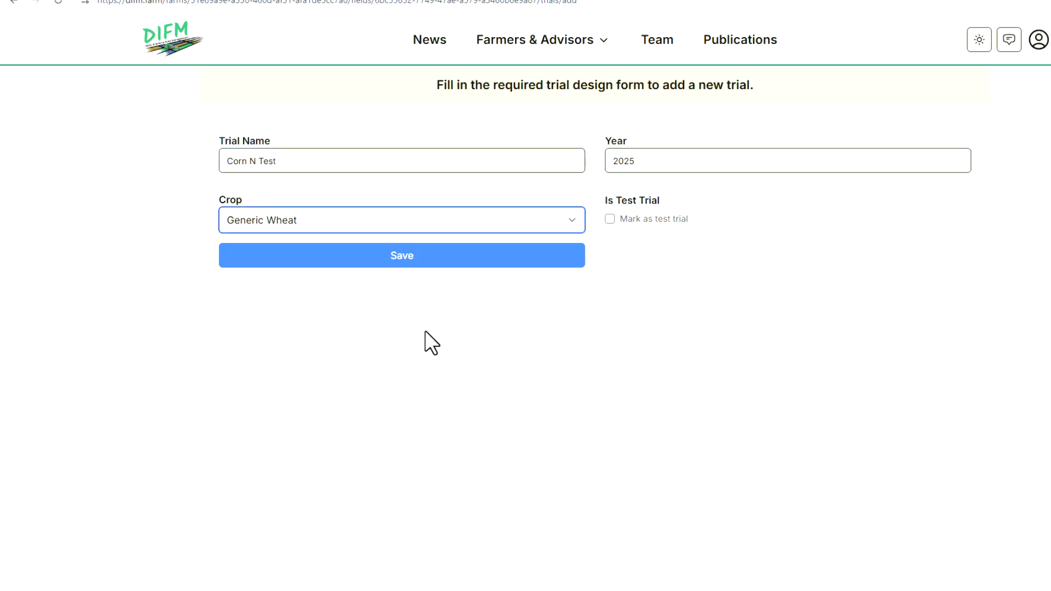
Step: Set the trial's crop to Generic Corn, mark it as a test trial and save it
{"action": "left_click", "coordinate": [469, 220]}
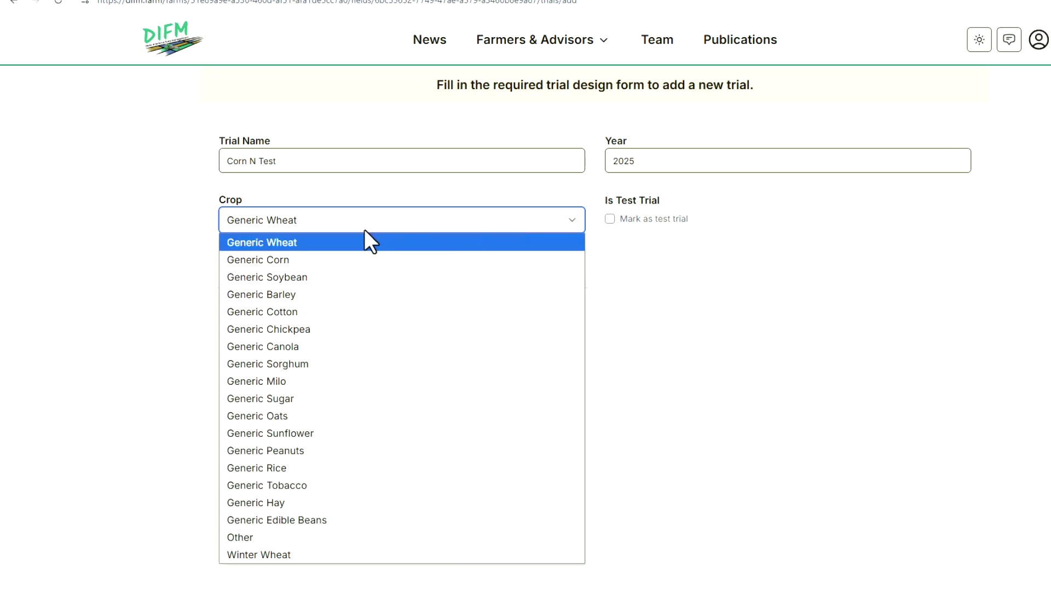
{"action": "left_click", "coordinate": [304, 259]}
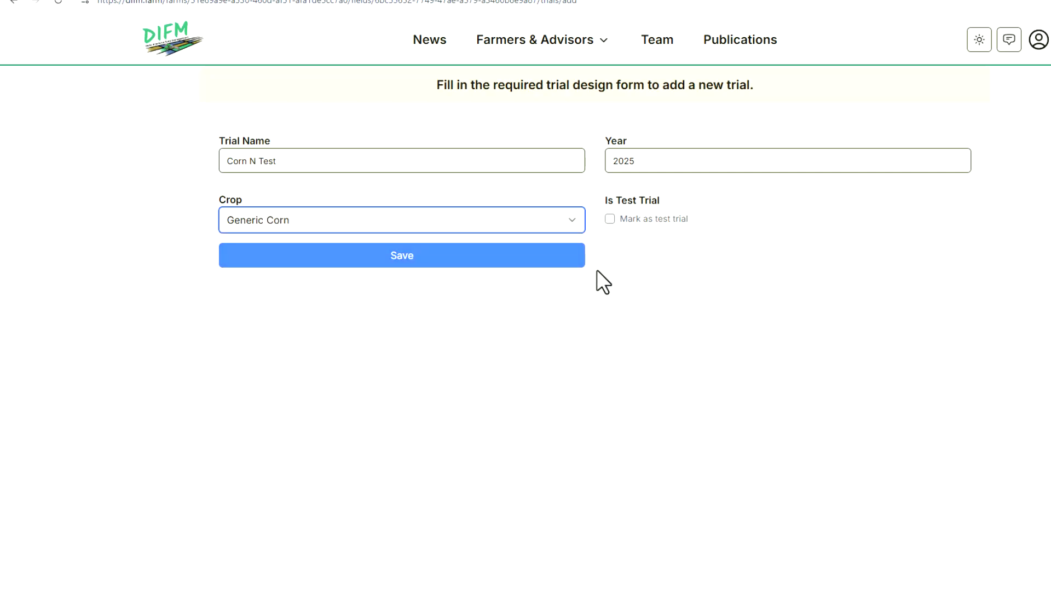
{"action": "left_click", "coordinate": [609, 219]}
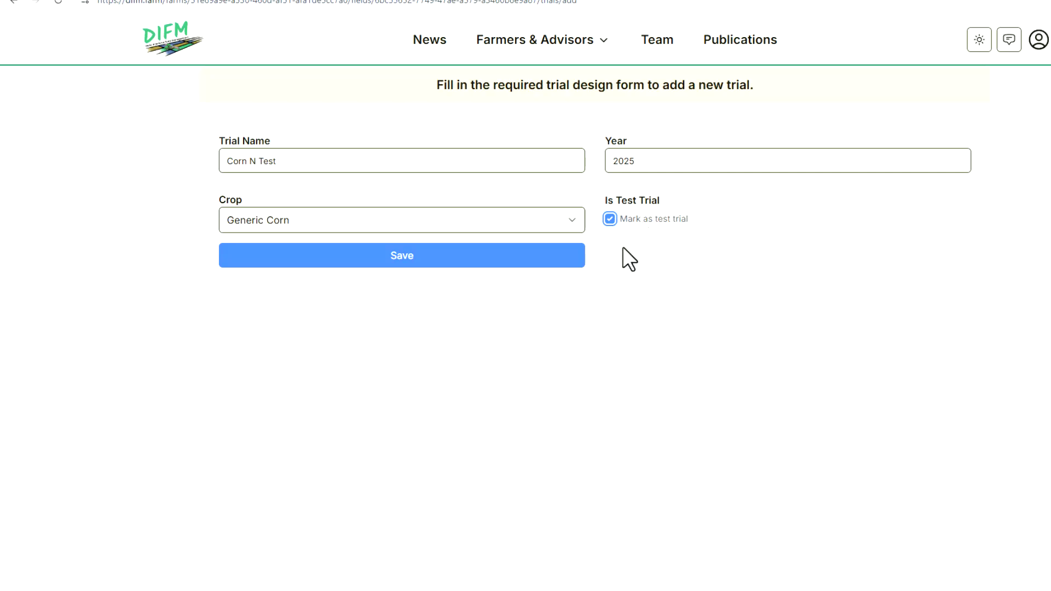
{"action": "left_click", "coordinate": [494, 261]}
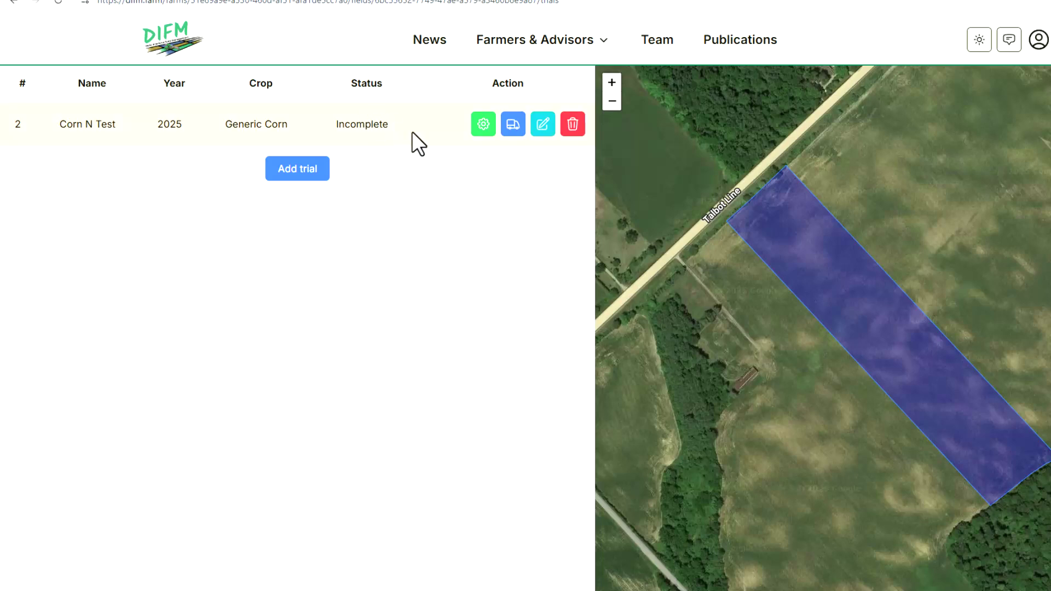
Step: In the Corn N Test configuration, start a new AB-line and upload ab-line.zip from the Corn Nitrogen Example folder as its shapefile
{"action": "left_click", "coordinate": [484, 137]}
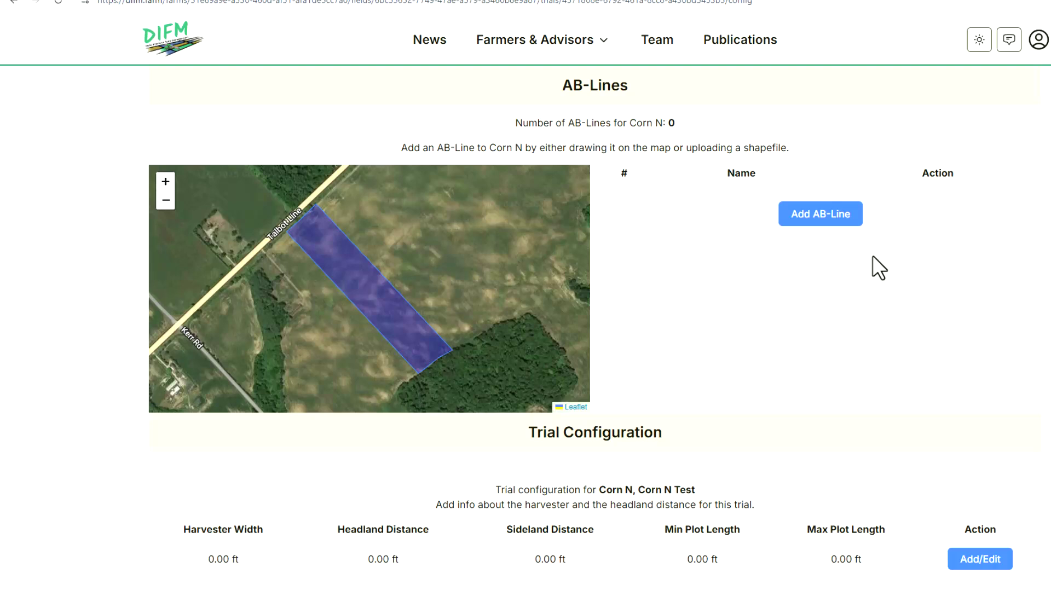
{"action": "left_click", "coordinate": [835, 220]}
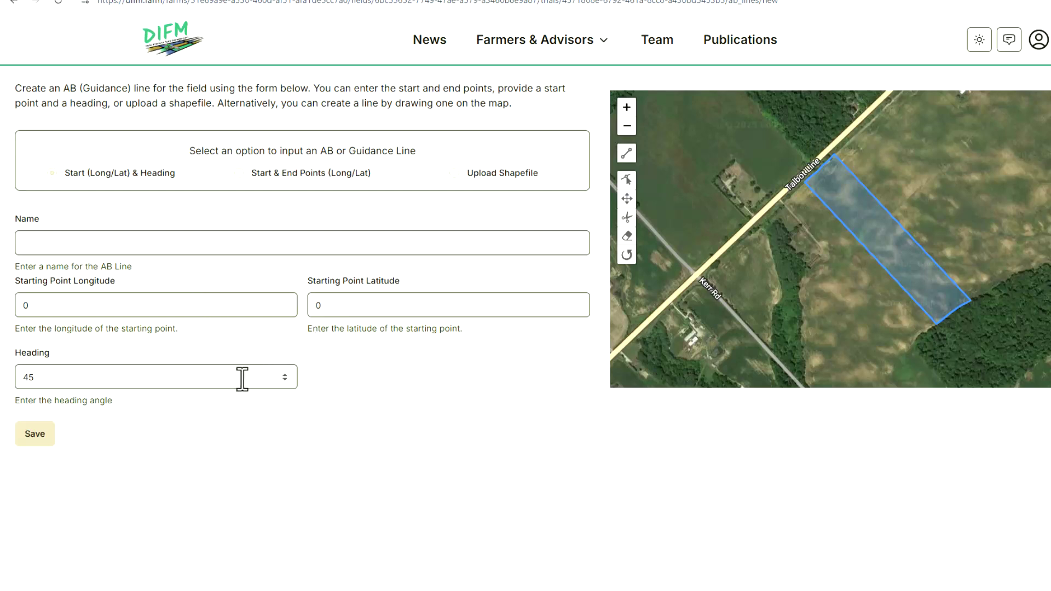
{"action": "left_click", "coordinate": [243, 172]}
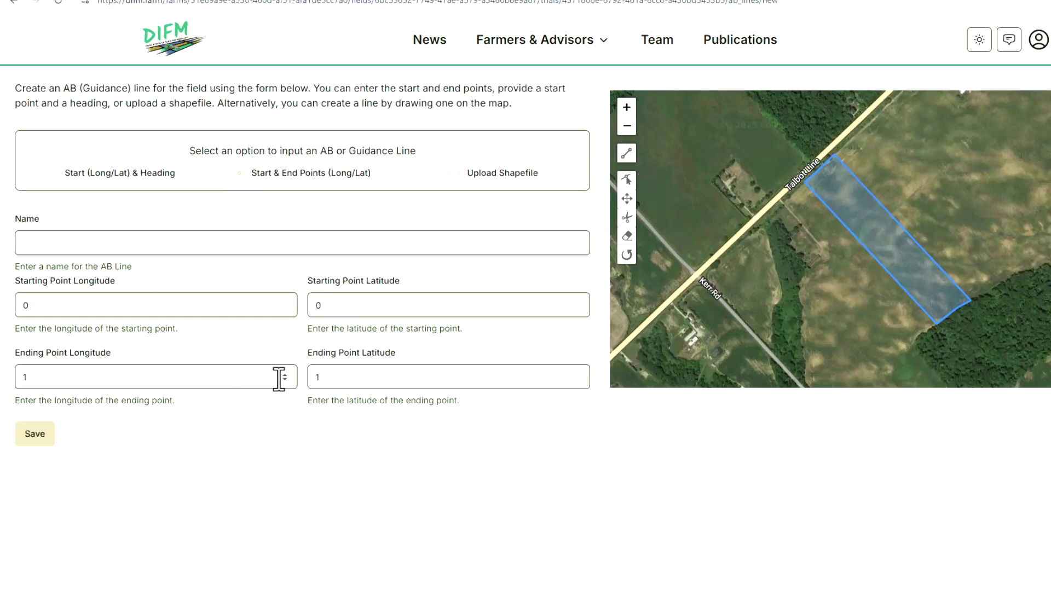
{"action": "left_click", "coordinate": [452, 175]}
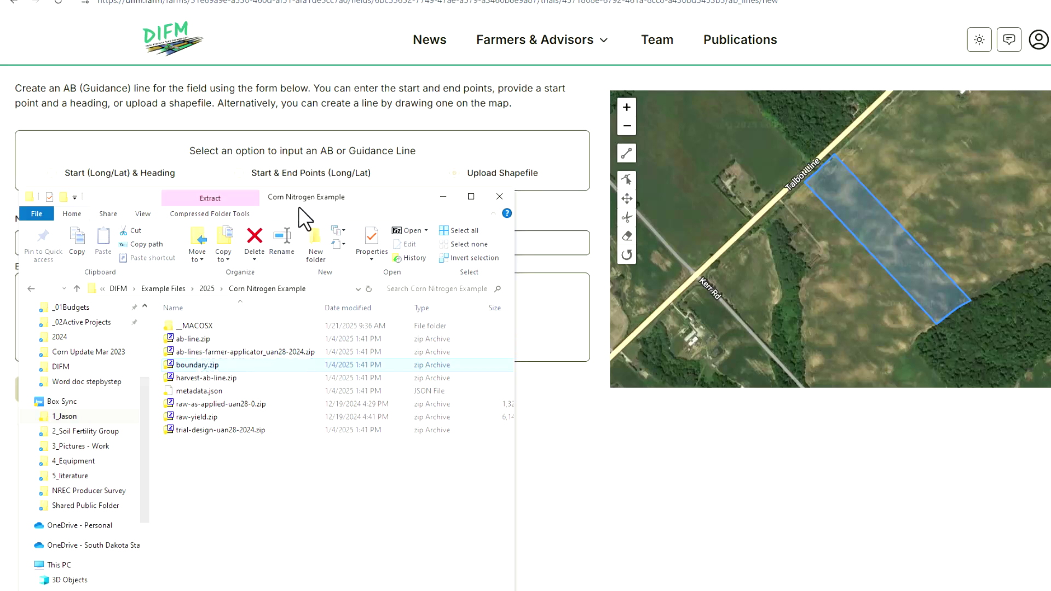
{"action": "left_click_drag", "start_coordinate": [360, 207], "coordinate": [887, 250]}
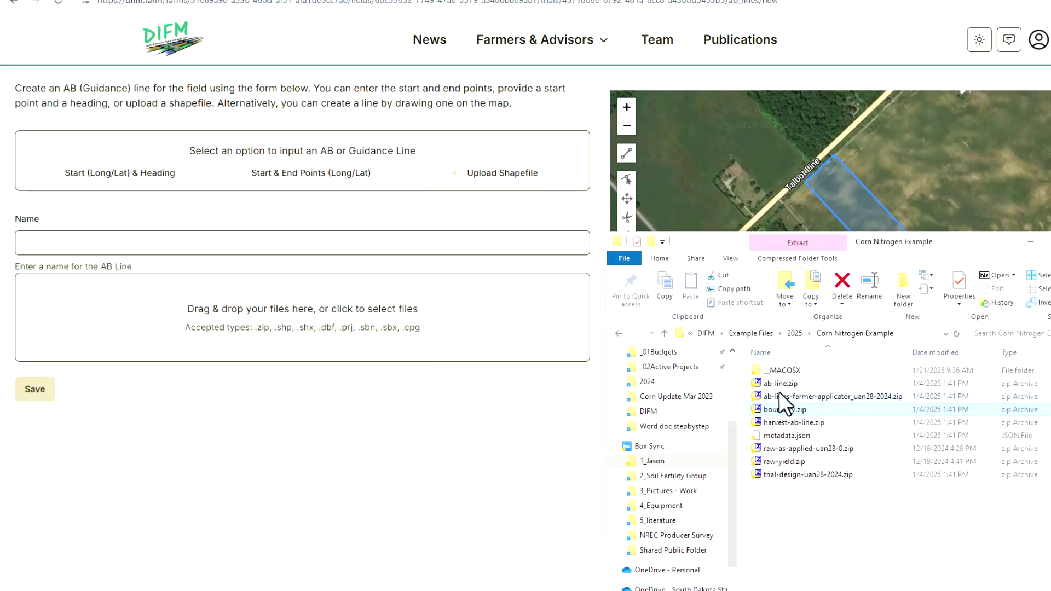
{"action": "left_click_drag", "start_coordinate": [779, 384], "coordinate": [329, 323]}
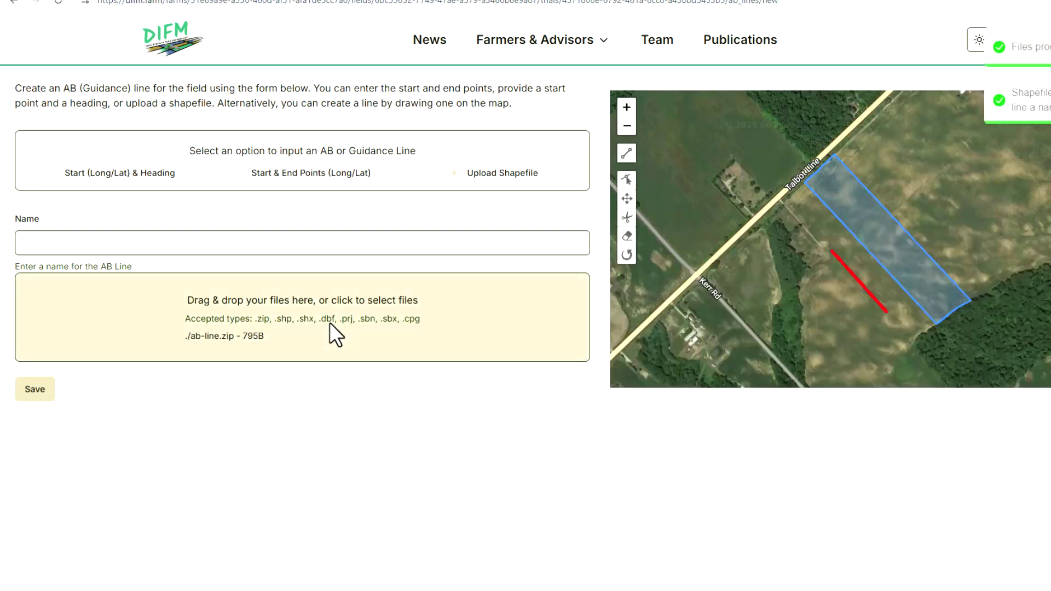
Step: Name the uploaded AB-line Corn N AB and save it
{"action": "left_click", "coordinate": [37, 392]}
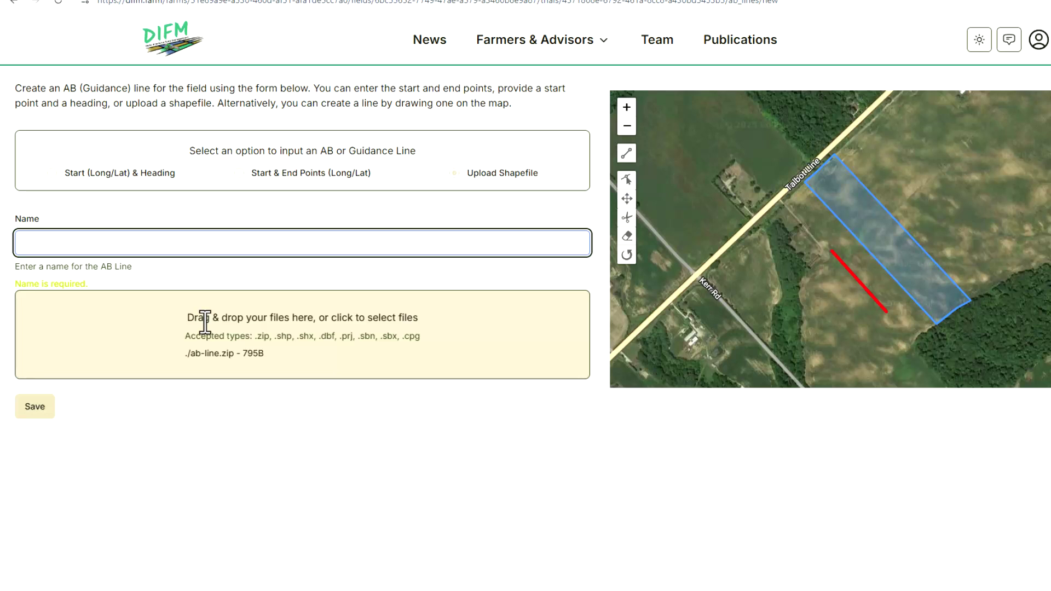
{"action": "type", "text": "Corn N AB"}
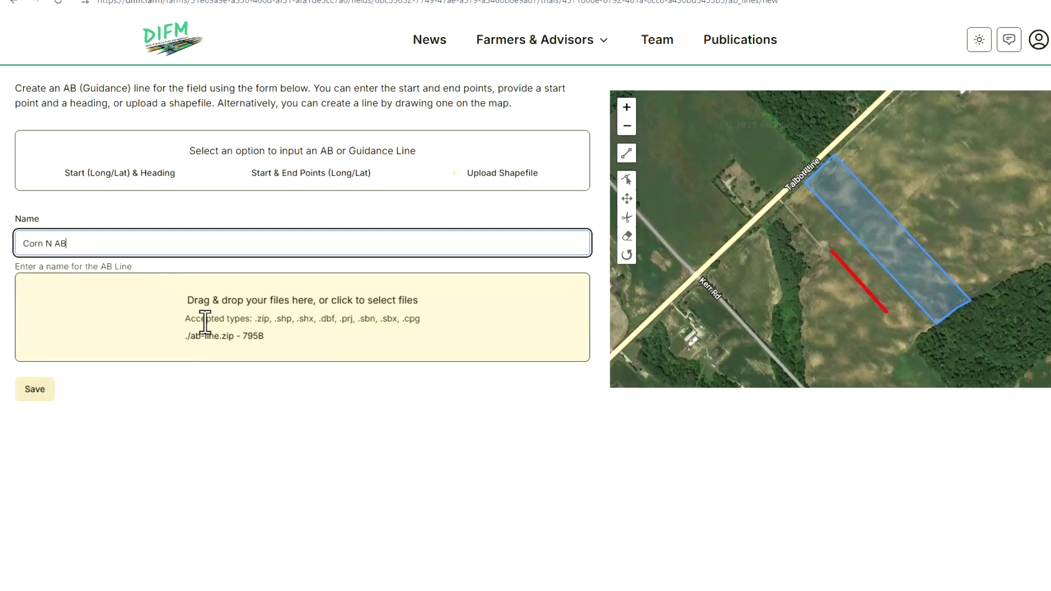
{"action": "left_click", "coordinate": [30, 392]}
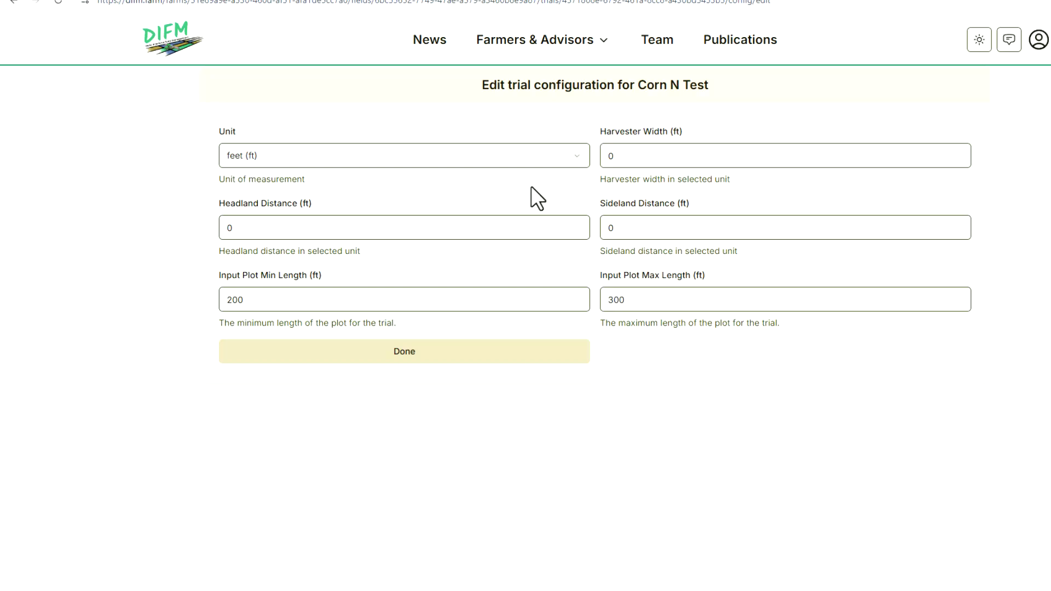
Step: Set the trial configuration to a 20 ft harvester width, 150 ft headland distance and 20 ft sideland distance, and save it
{"action": "left_click", "coordinate": [612, 157]}
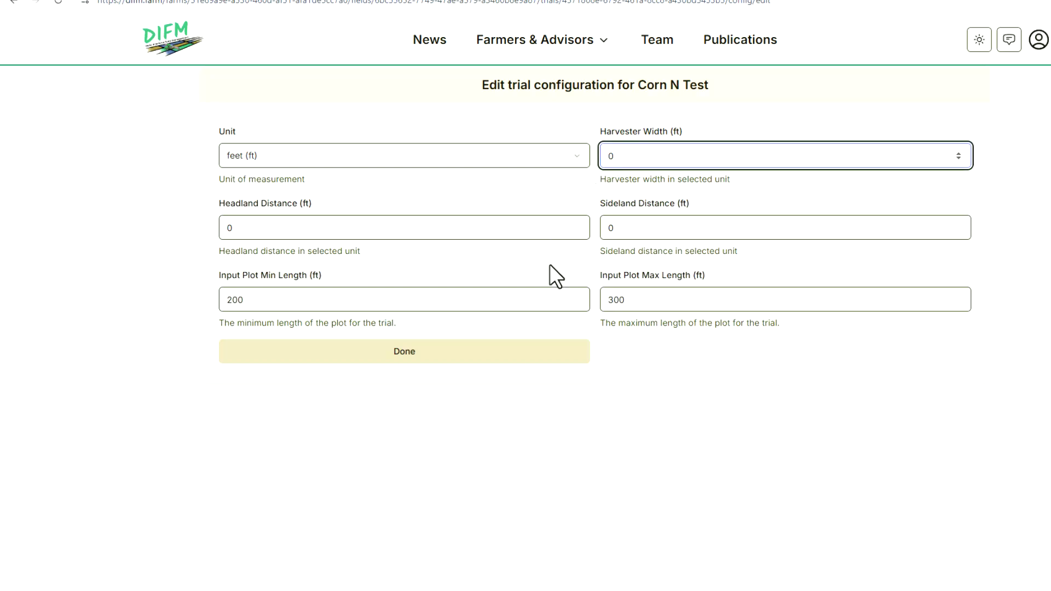
{"action": "key", "text": "BackSpace"}
{"action": "type", "text": "20"}
{"action": "left_click", "coordinate": [307, 224]}
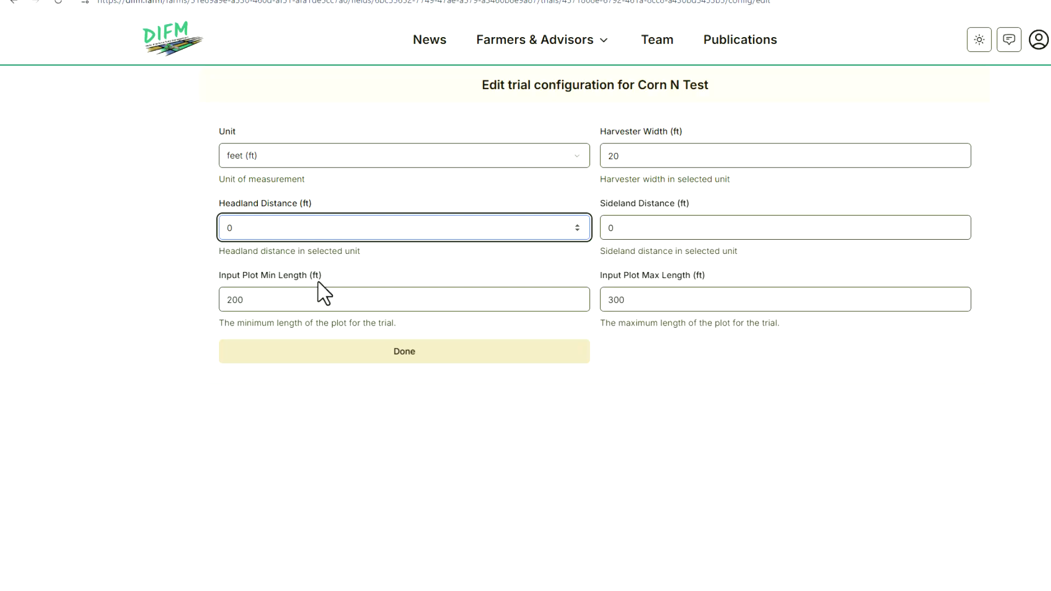
{"action": "key", "text": "BackSpace"}
{"action": "type", "text": "150"}
{"action": "left_click", "coordinate": [621, 228]}
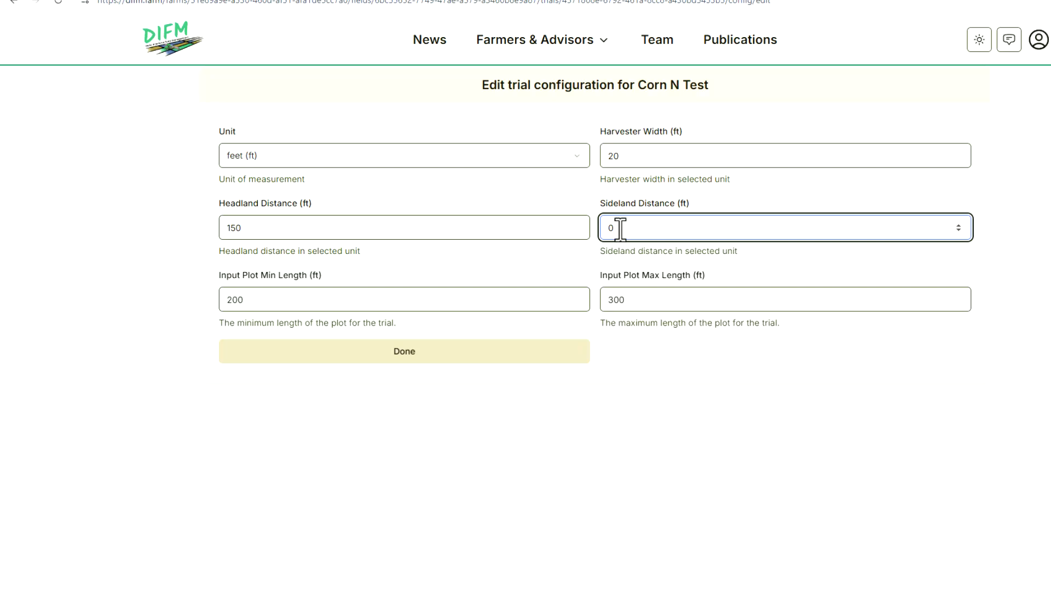
{"action": "key", "text": "BackSpace"}
{"action": "type", "text": "20"}
{"action": "left_click", "coordinate": [500, 354]}
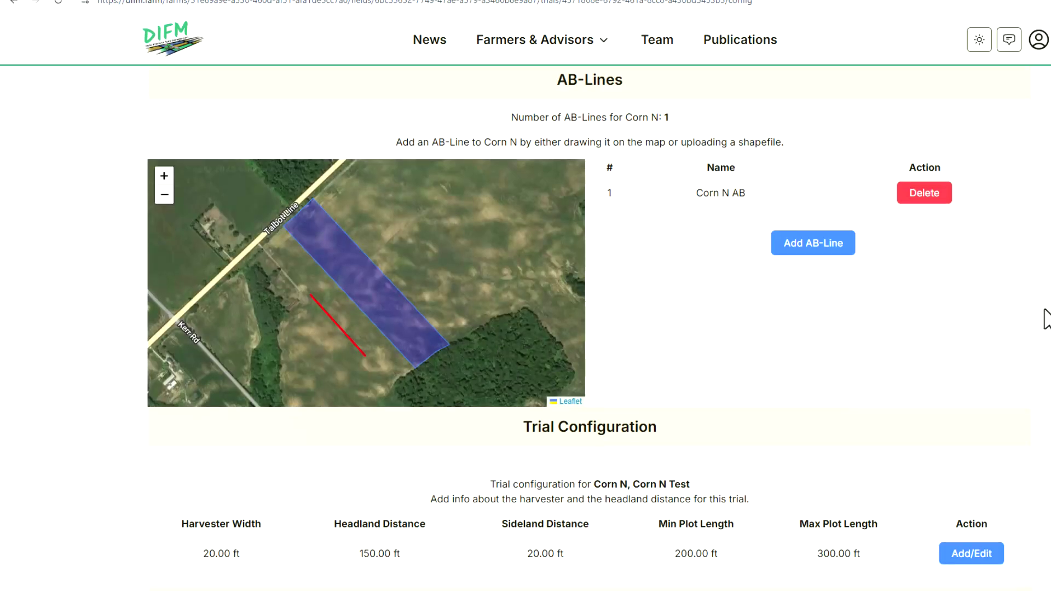
Step: Add a trial input specification with Nitrogen as the input category and UAN28 as the input item
{"action": "scroll", "coordinate": [774, 383], "scroll_direction": "down", "scroll_amount": 2}
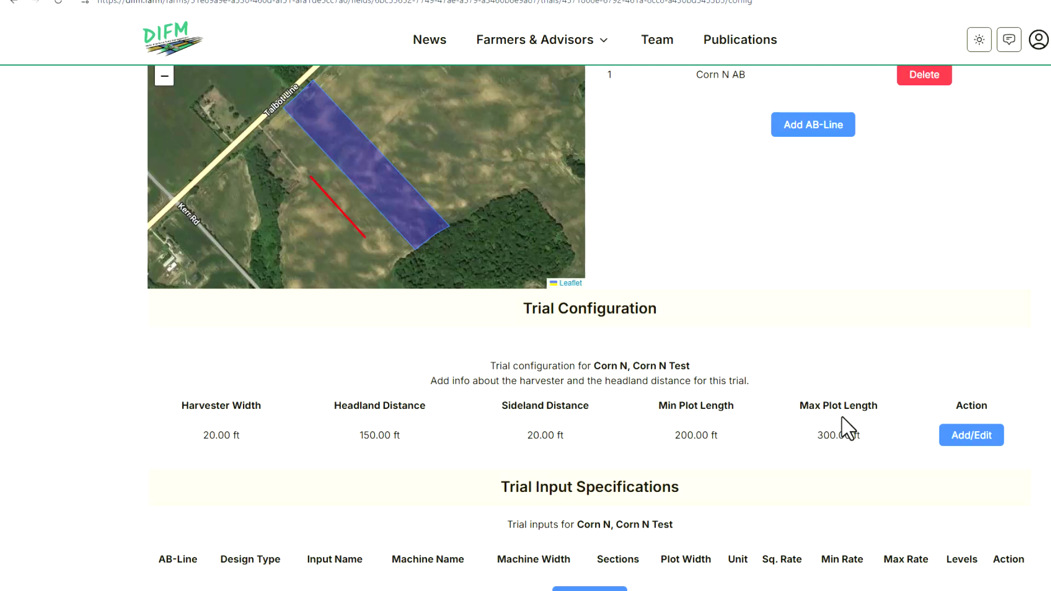
{"action": "scroll", "coordinate": [841, 416], "scroll_direction": "down", "scroll_amount": 2}
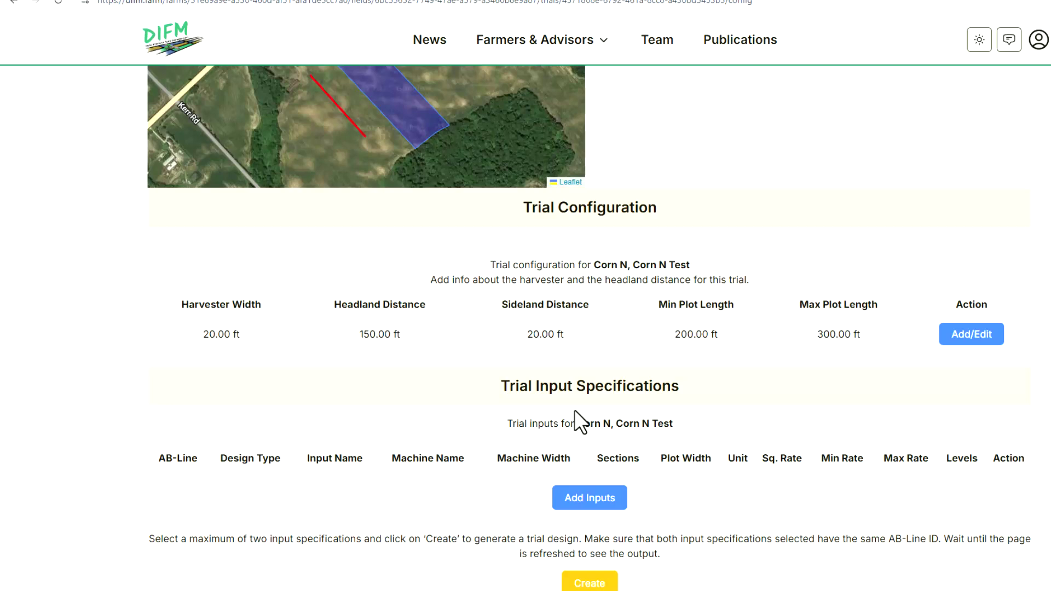
{"action": "left_click", "coordinate": [601, 499]}
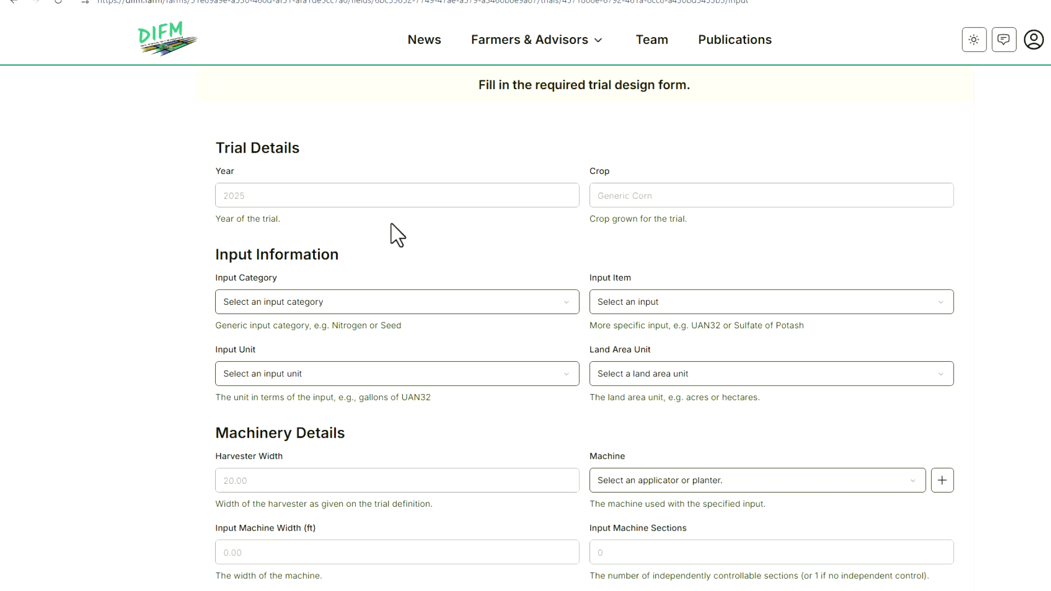
{"action": "left_click", "coordinate": [479, 308]}
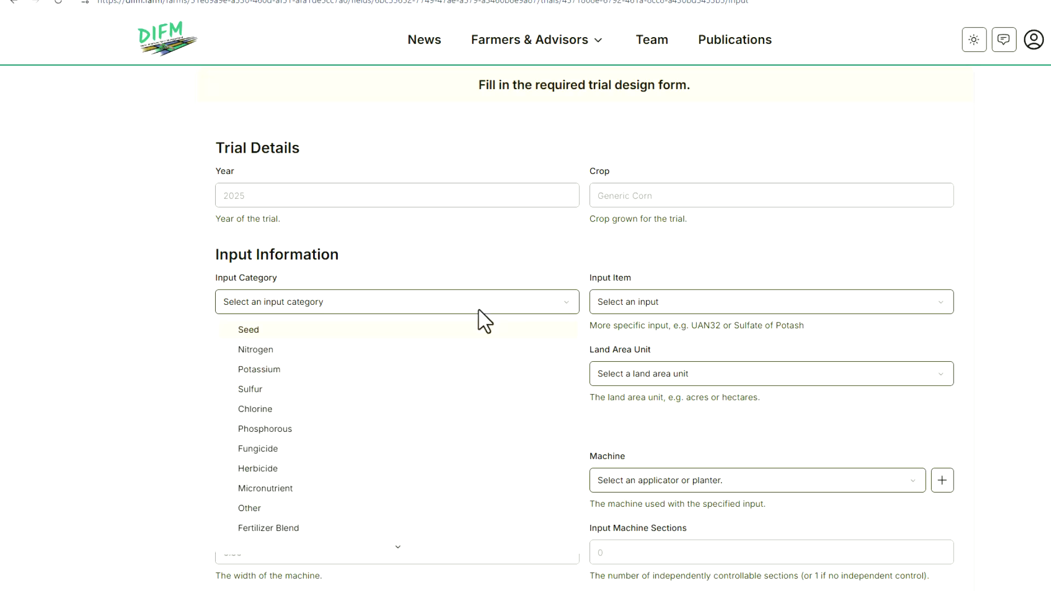
{"action": "left_click", "coordinate": [418, 344]}
{"action": "left_click", "coordinate": [628, 302]}
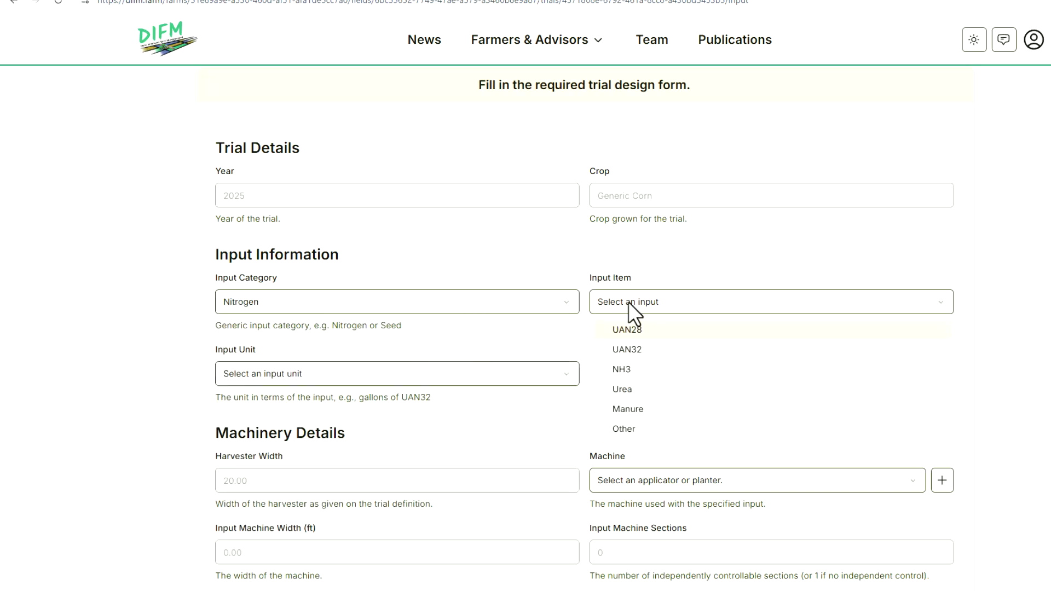
{"action": "left_click", "coordinate": [623, 331]}
Step: Set the input unit to Gallons (gal) and the land area unit to Acre (acre)
{"action": "left_click", "coordinate": [508, 374]}
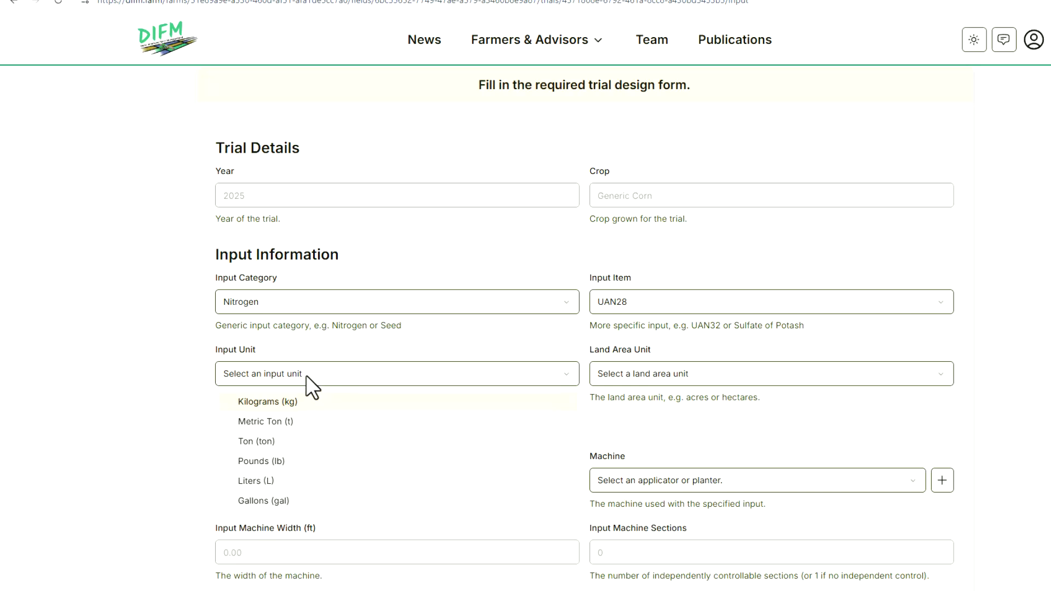
{"action": "left_click", "coordinate": [273, 500]}
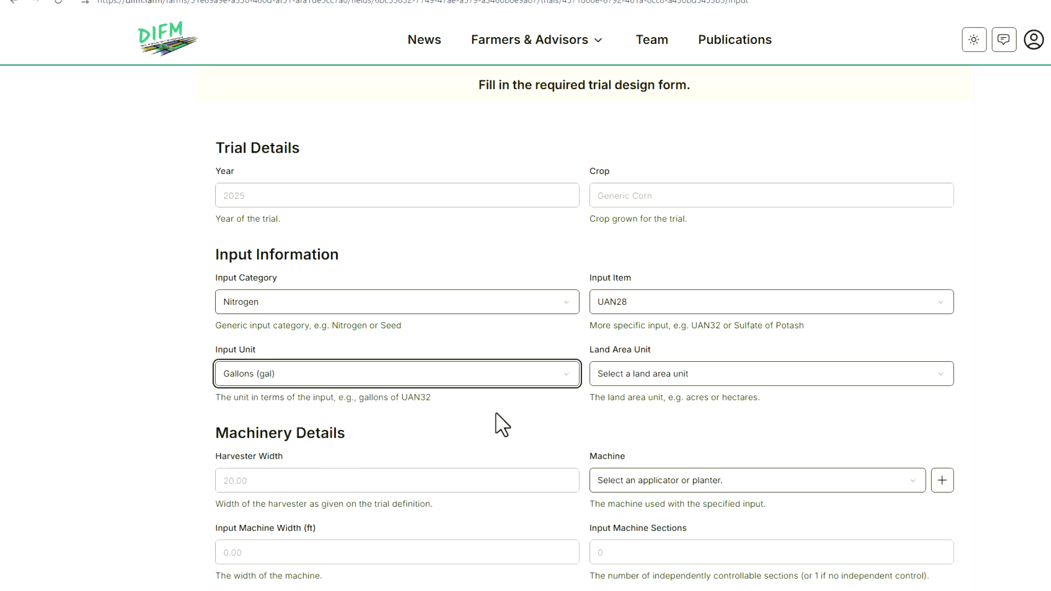
{"action": "left_click", "coordinate": [681, 375]}
{"action": "left_click", "coordinate": [635, 422]}
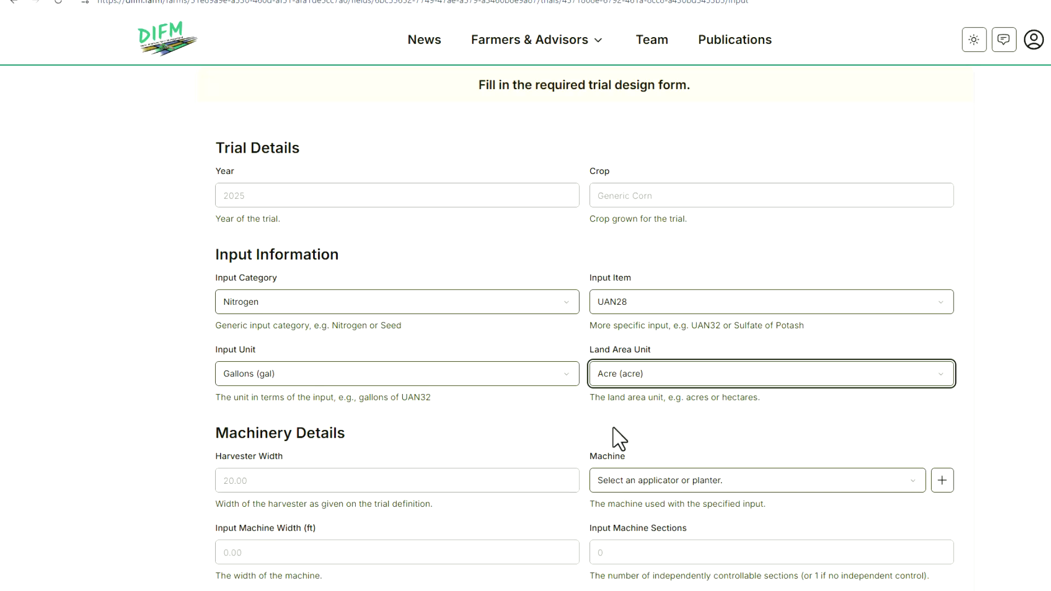
Step: Add a new machine named N applicator with a 40 ft width, 1 section and machine type Applicator, and save it
{"action": "scroll", "coordinate": [467, 437], "scroll_direction": "down", "scroll_amount": 2}
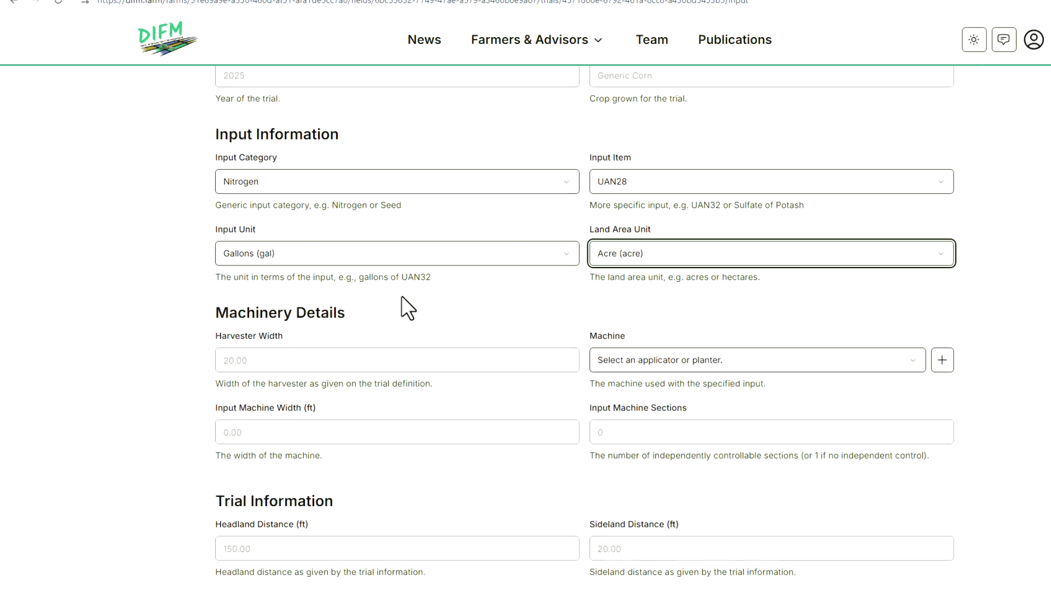
{"action": "scroll", "coordinate": [401, 292], "scroll_direction": "down", "scroll_amount": 1}
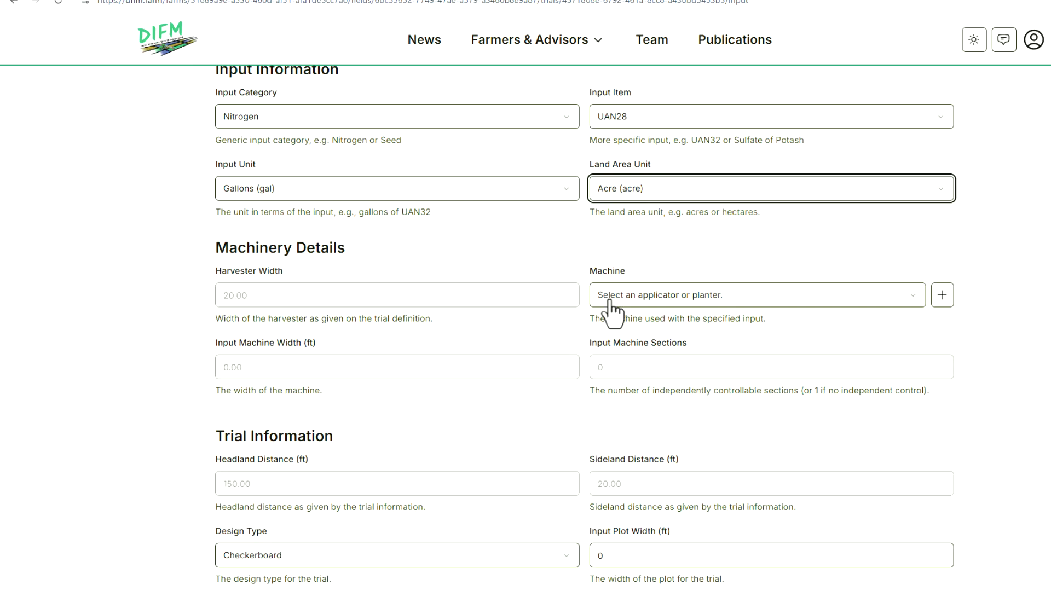
{"action": "left_click", "coordinate": [938, 298]}
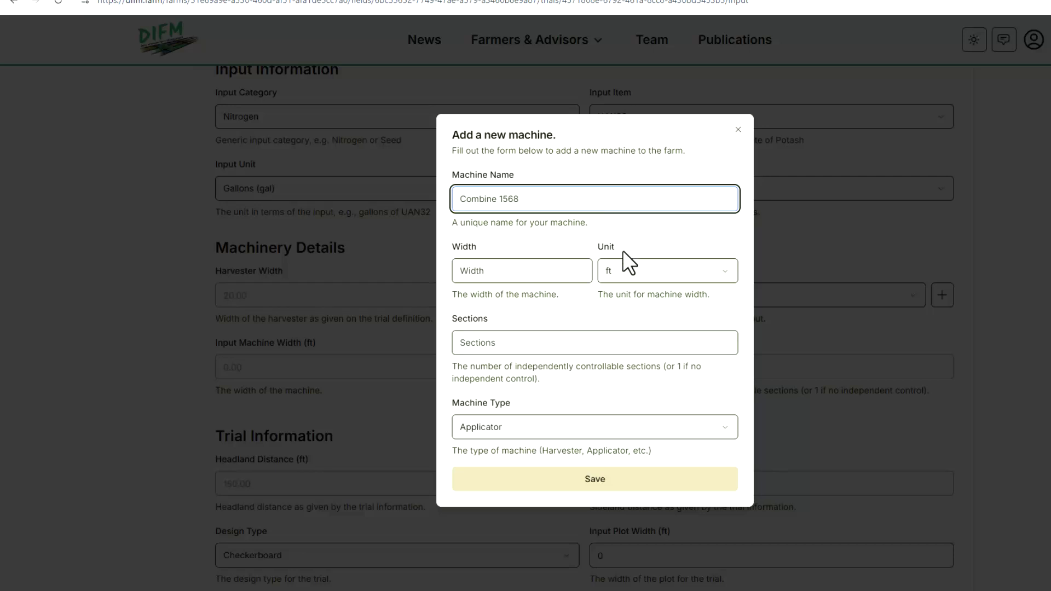
{"action": "type", "text": "N applicator"}
{"action": "left_click", "coordinate": [546, 346]}
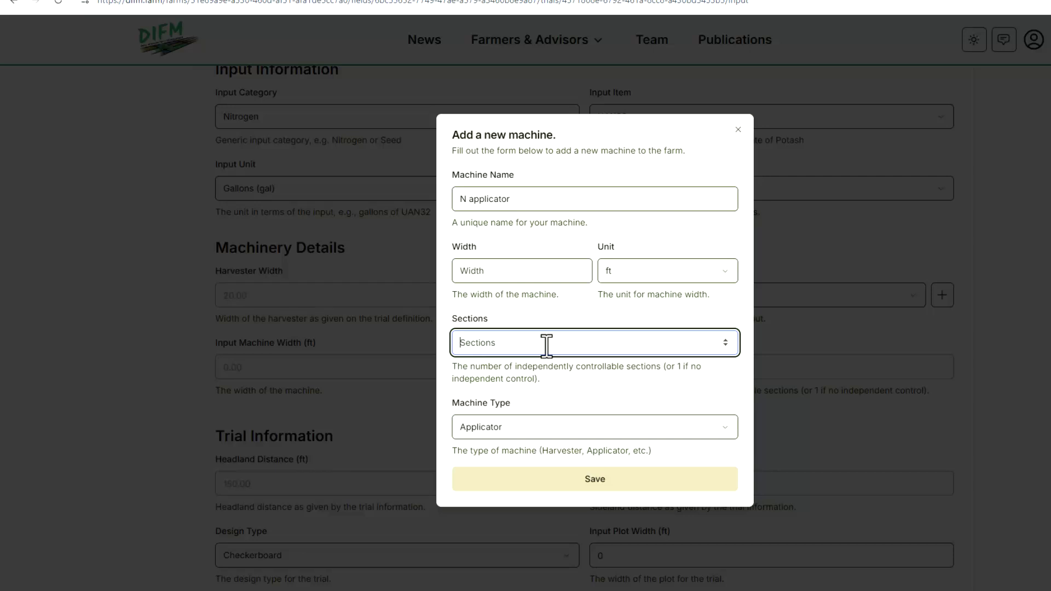
{"action": "type", "text": "1"}
{"action": "left_click", "coordinate": [546, 430]}
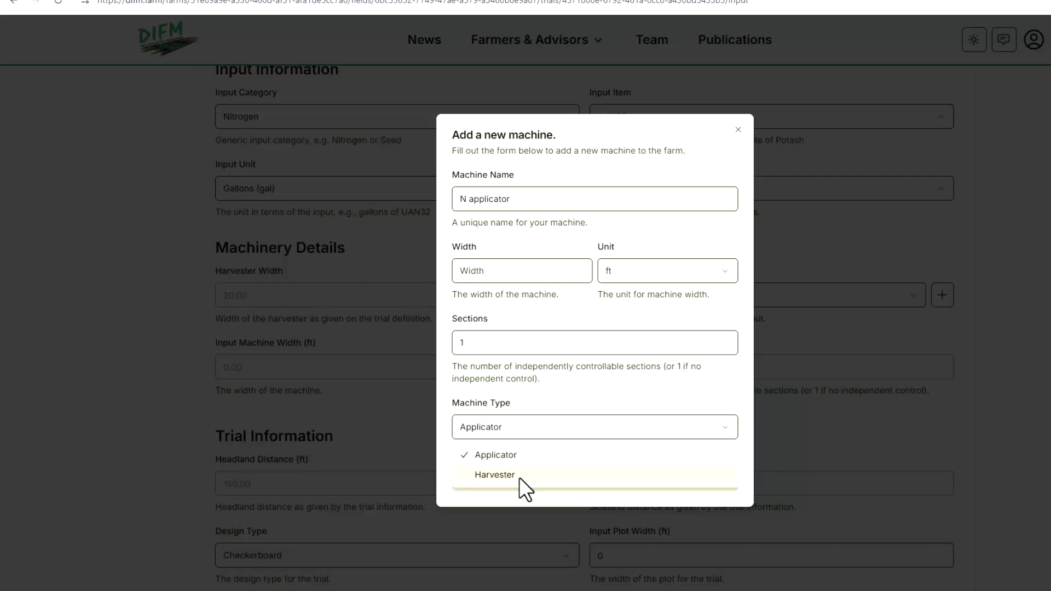
{"action": "left_click", "coordinate": [538, 455]}
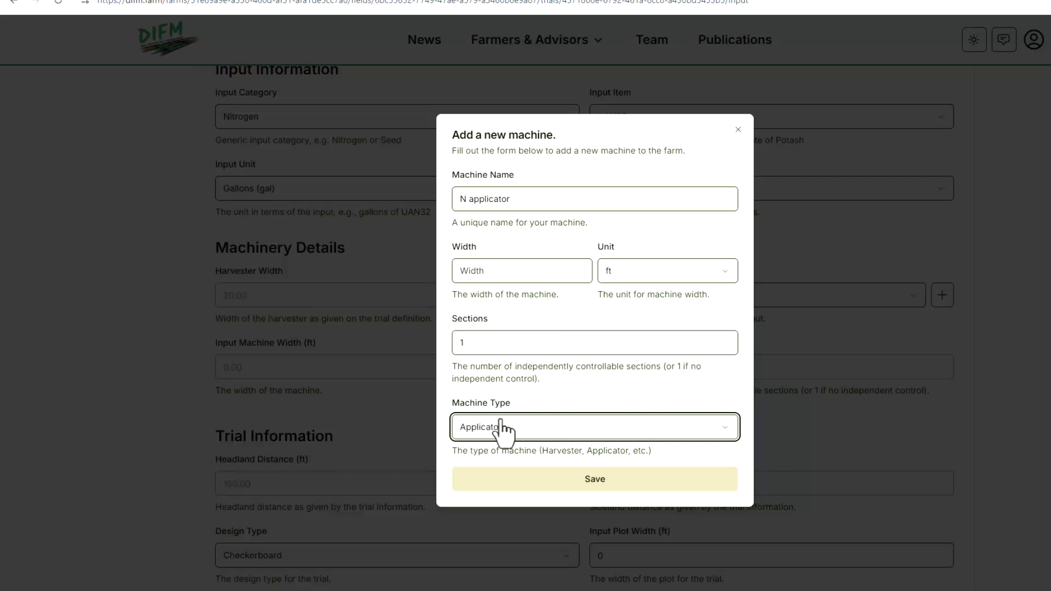
{"action": "left_click", "coordinate": [509, 485]}
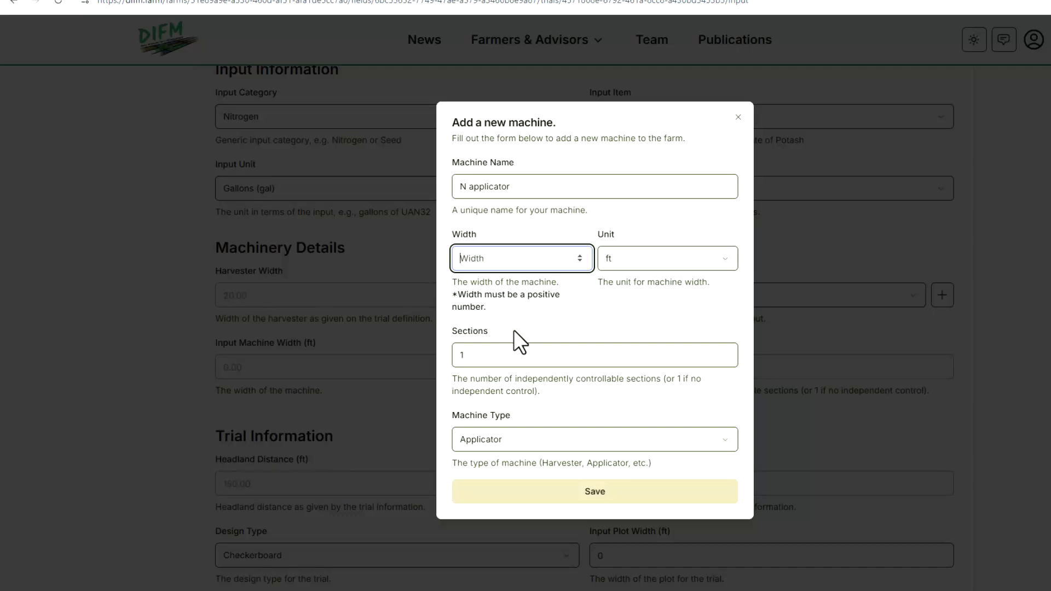
{"action": "type", "text": "40"}
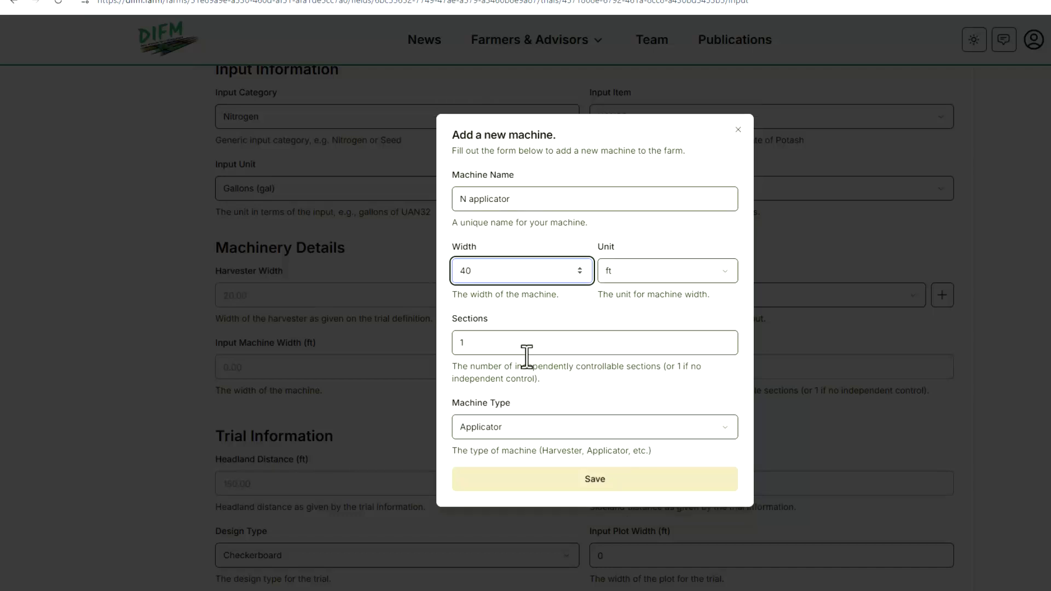
{"action": "left_click", "coordinate": [691, 480]}
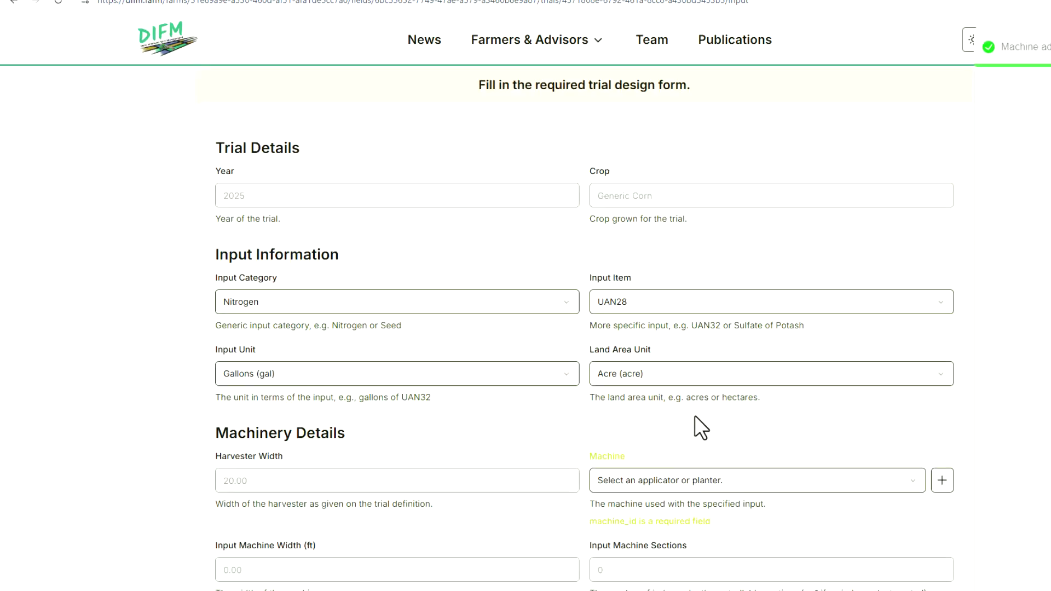
Step: Choose N applicator as the machine for the input and Checkerboard as the design type
{"action": "left_click", "coordinate": [913, 485]}
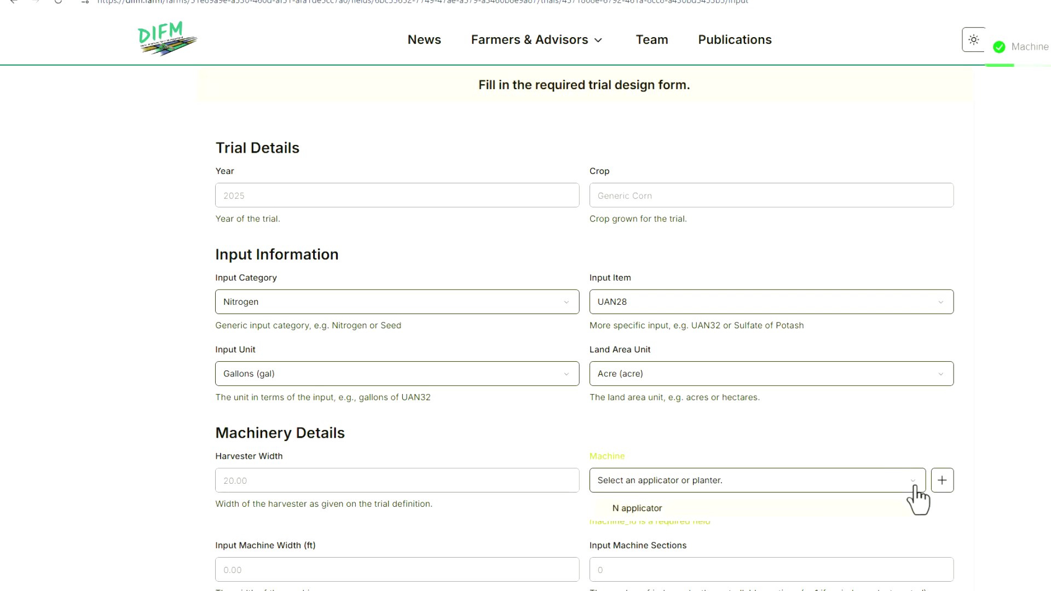
{"action": "left_click", "coordinate": [873, 510]}
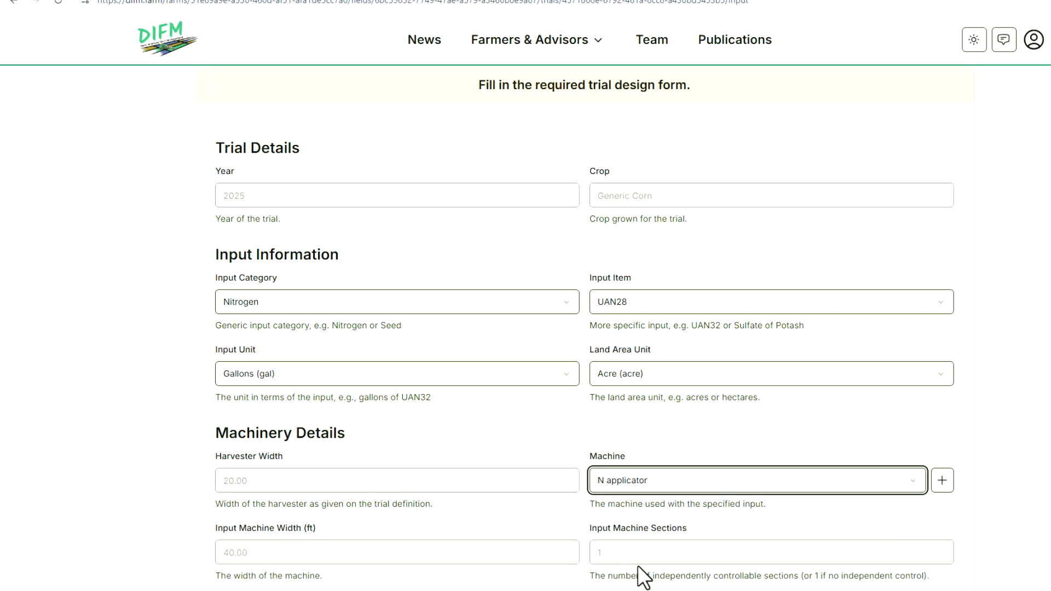
{"action": "scroll", "coordinate": [650, 552], "scroll_direction": "down", "scroll_amount": 1}
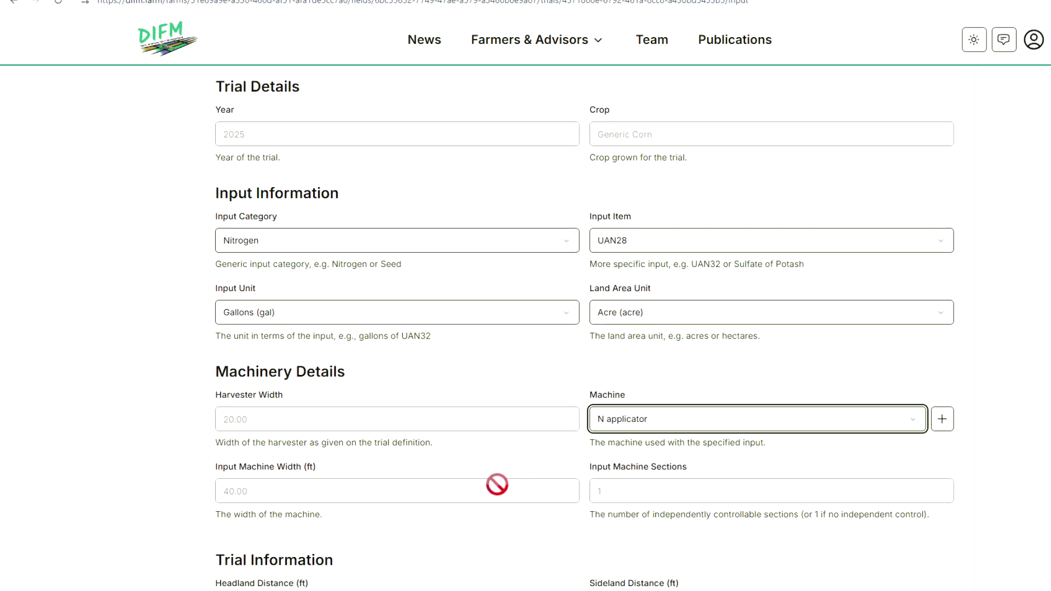
{"action": "scroll", "coordinate": [464, 533], "scroll_direction": "down", "scroll_amount": 1}
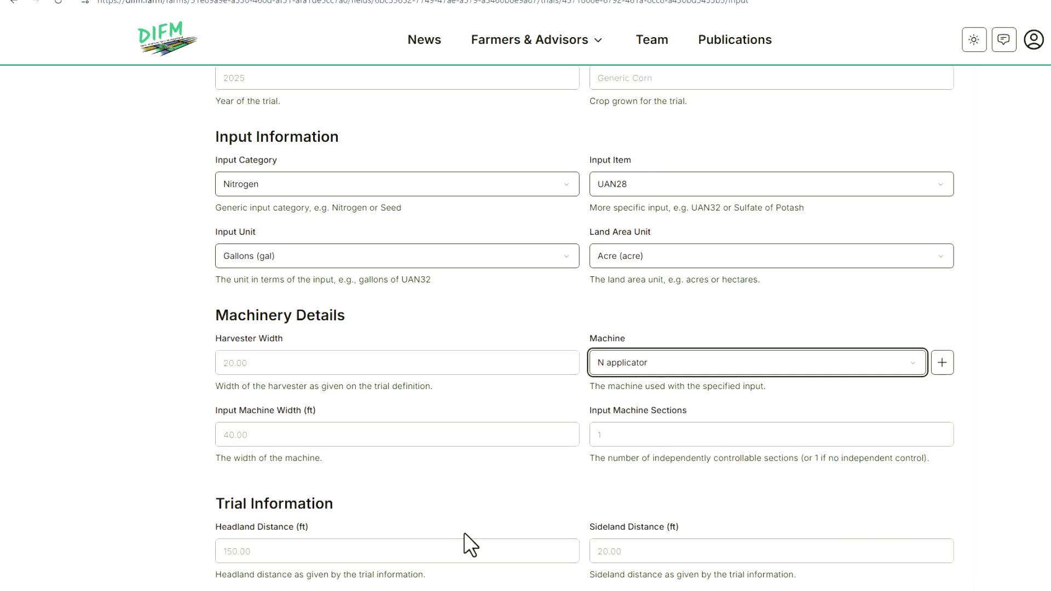
{"action": "scroll", "coordinate": [495, 474], "scroll_direction": "down", "scroll_amount": 4}
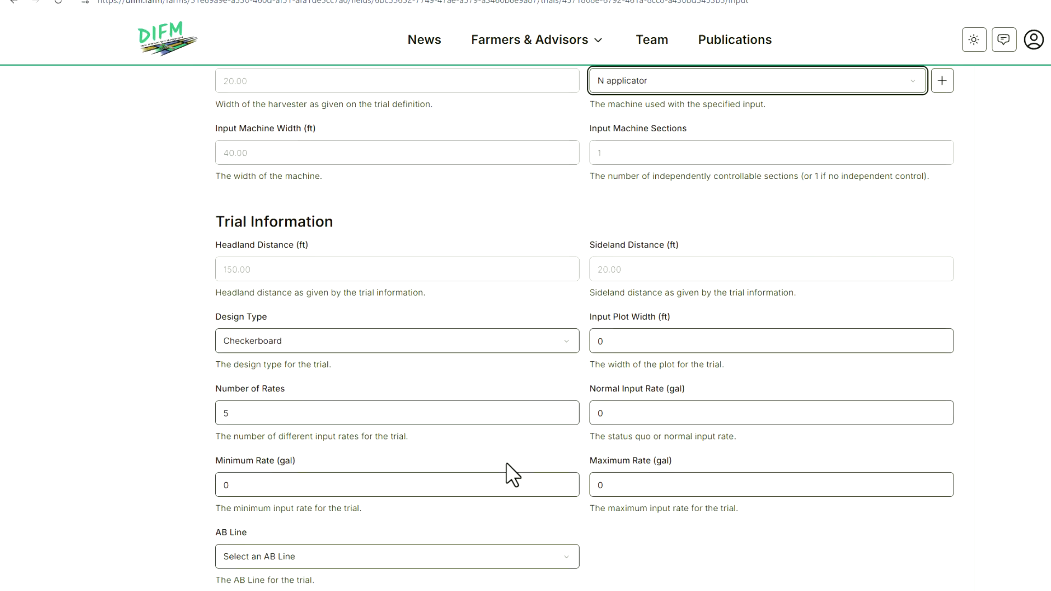
{"action": "scroll", "coordinate": [507, 470], "scroll_direction": "up", "scroll_amount": 1}
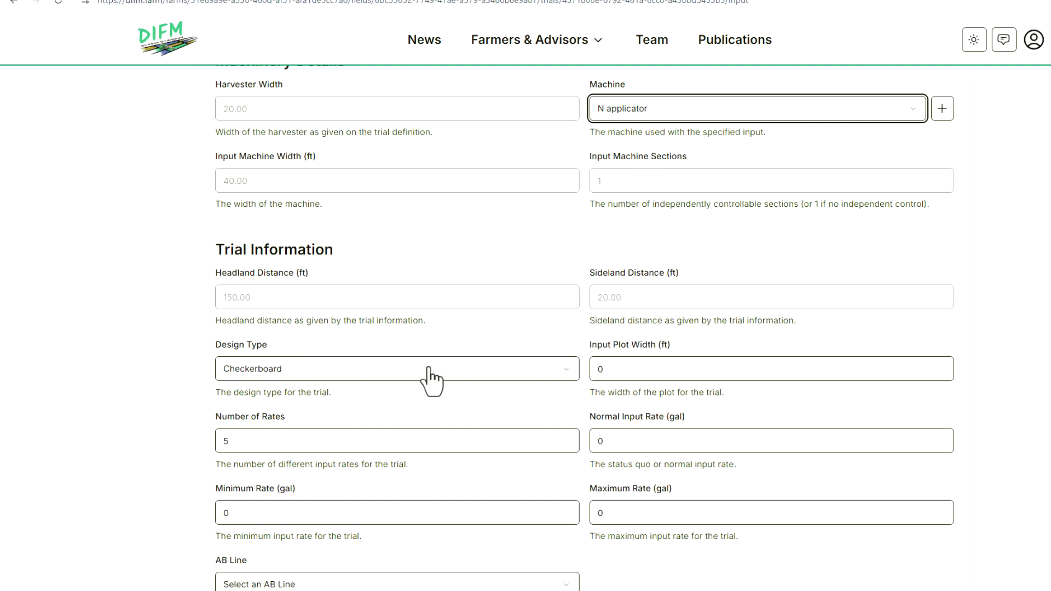
{"action": "left_click", "coordinate": [558, 375]}
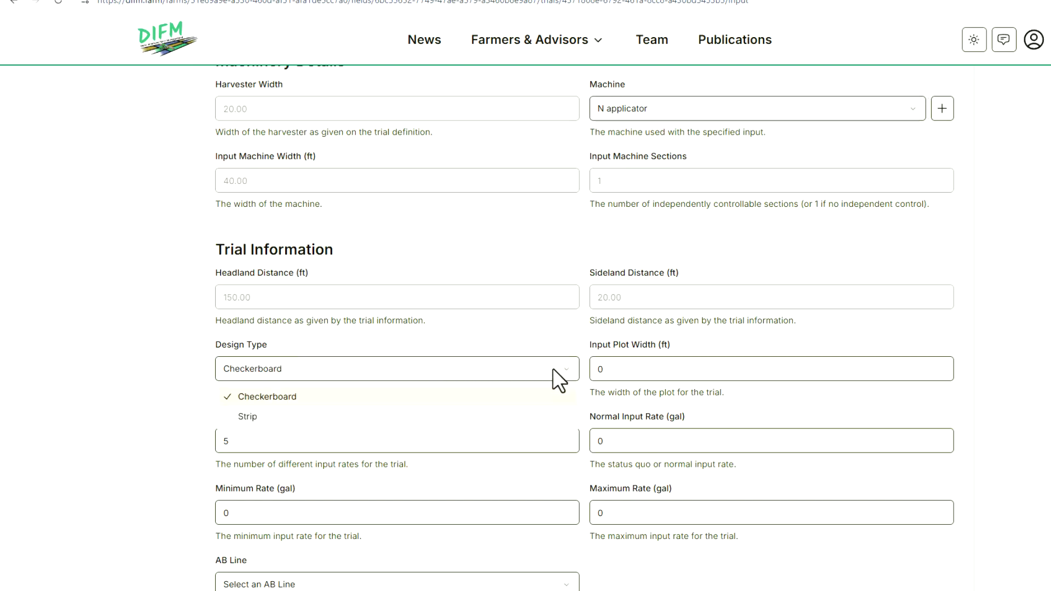
{"action": "left_click", "coordinate": [466, 397]}
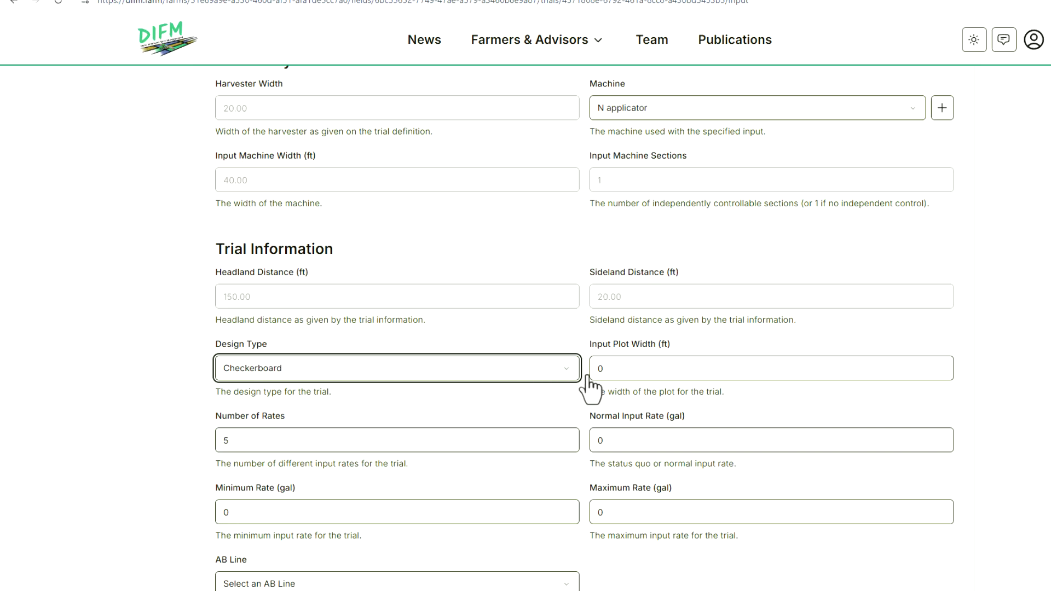
Step: Set the input plot width to 40 ft and the number of rates to 7
{"action": "left_click", "coordinate": [625, 369]}
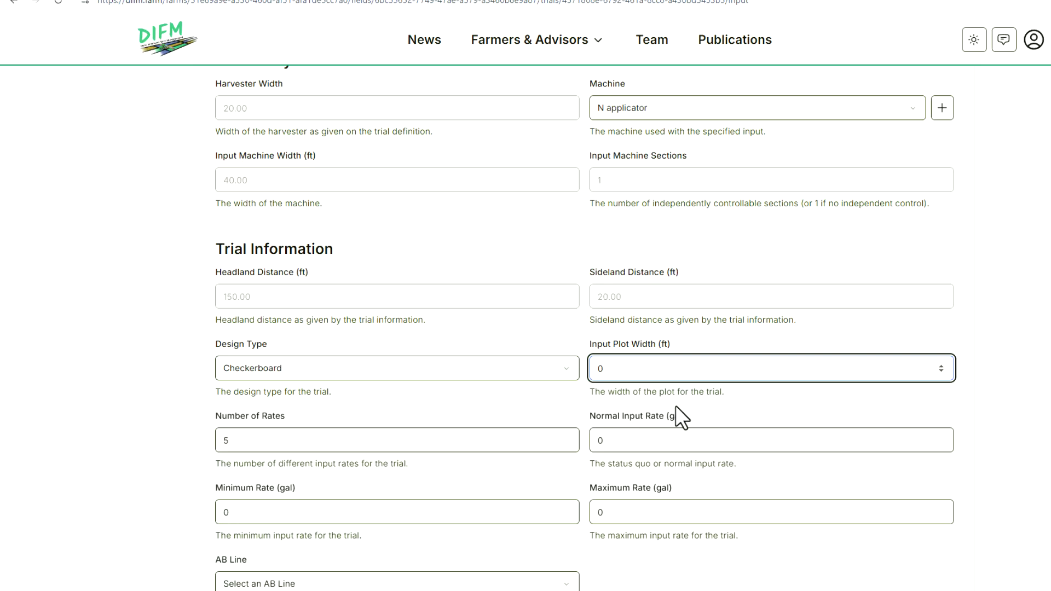
{"action": "key", "text": "BackSpace"}
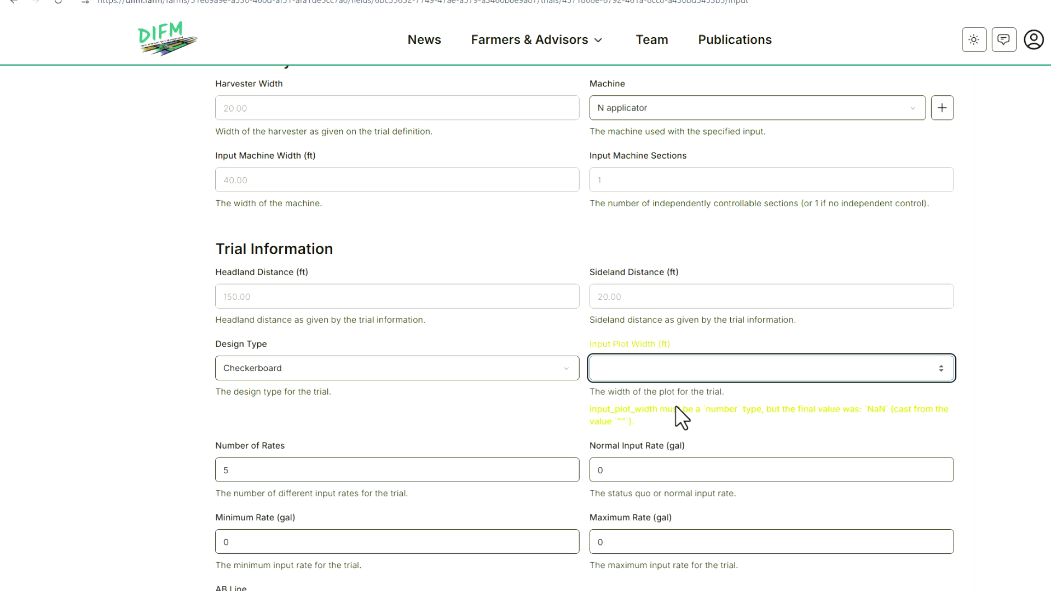
{"action": "type", "text": "40"}
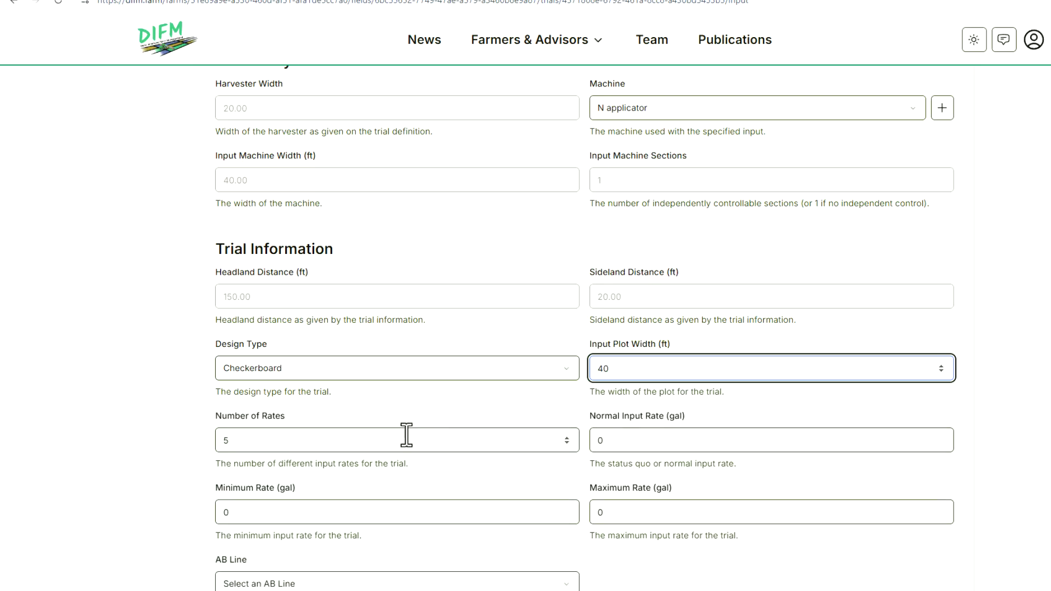
{"action": "left_click", "coordinate": [384, 439]}
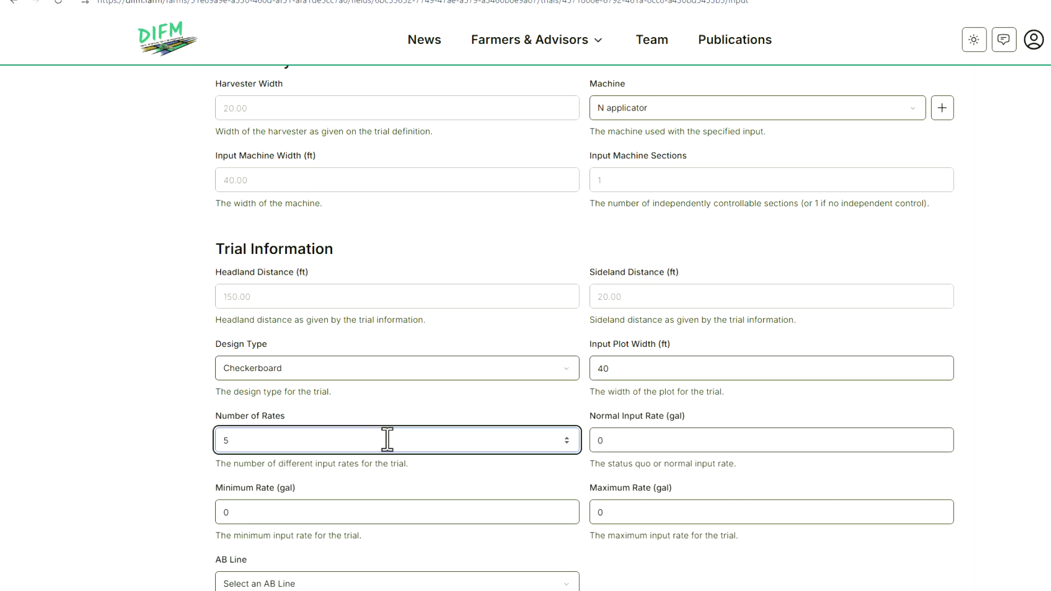
{"action": "key", "text": "BackSpace"}
{"action": "type", "text": "7"}
Step: Set the normal input rate to 40 gal and the maximum rate to 60 gal
{"action": "left_click", "coordinate": [611, 441]}
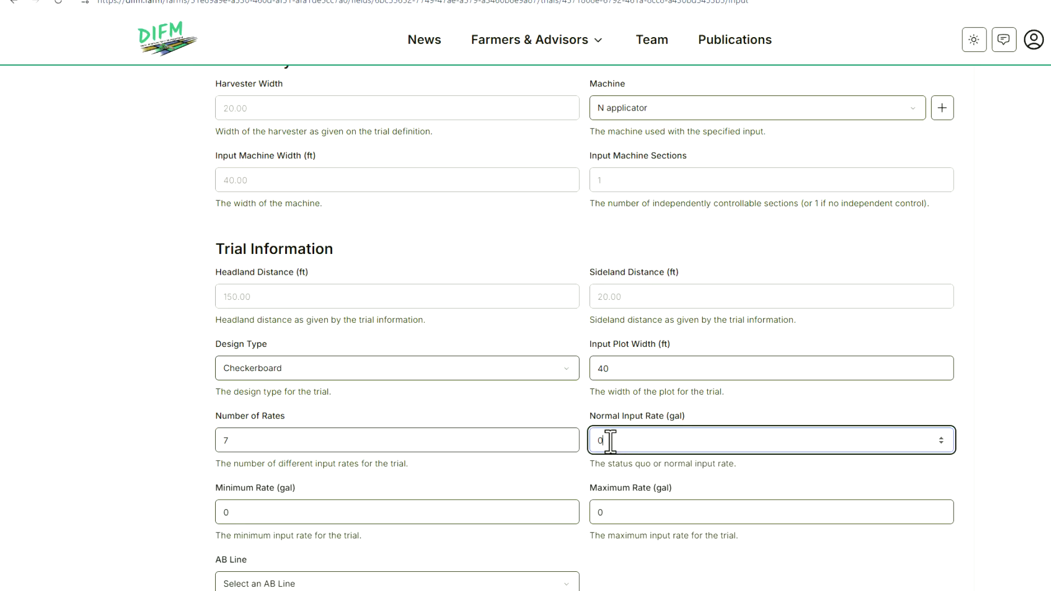
{"action": "key", "text": "BackSpace"}
{"action": "type", "text": "40"}
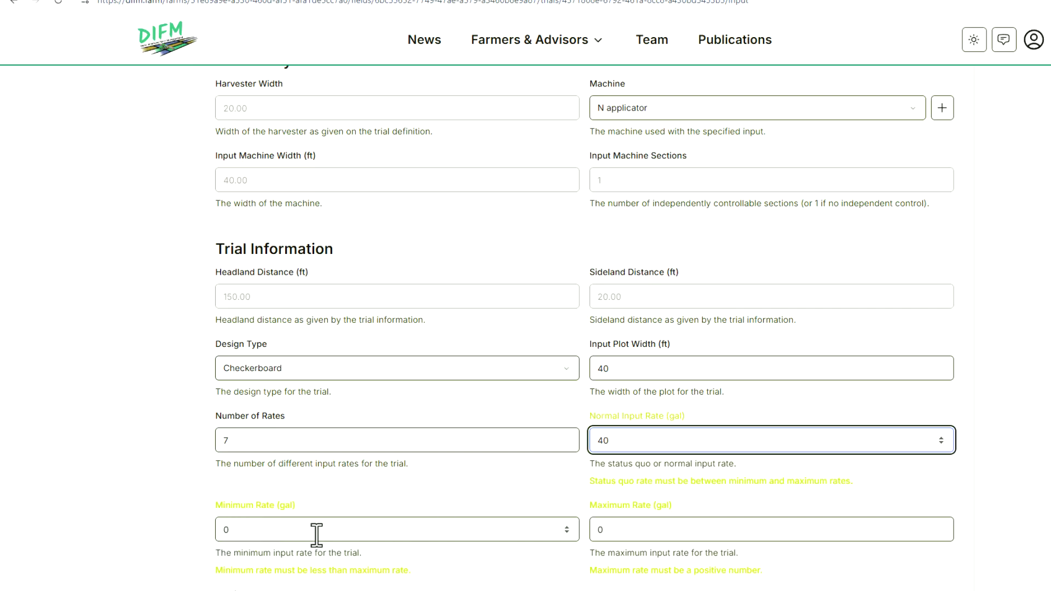
{"action": "left_click", "coordinate": [613, 530]}
{"action": "type", "text": "60"}
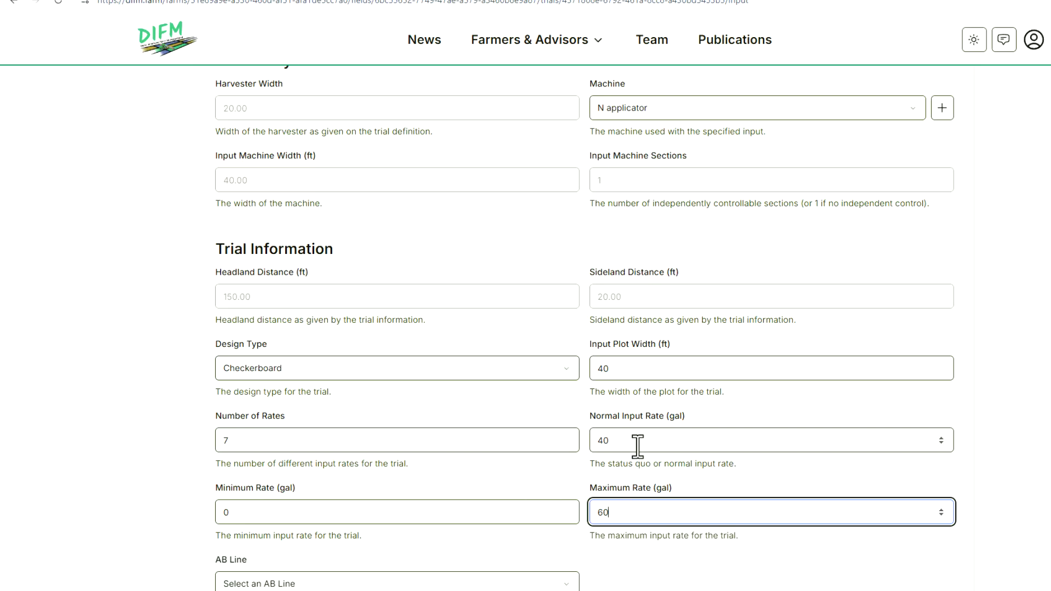
Step: Assign the Corn N AB line to the trial input and submit the completed input form
{"action": "scroll", "coordinate": [638, 446], "scroll_direction": "down", "scroll_amount": 2}
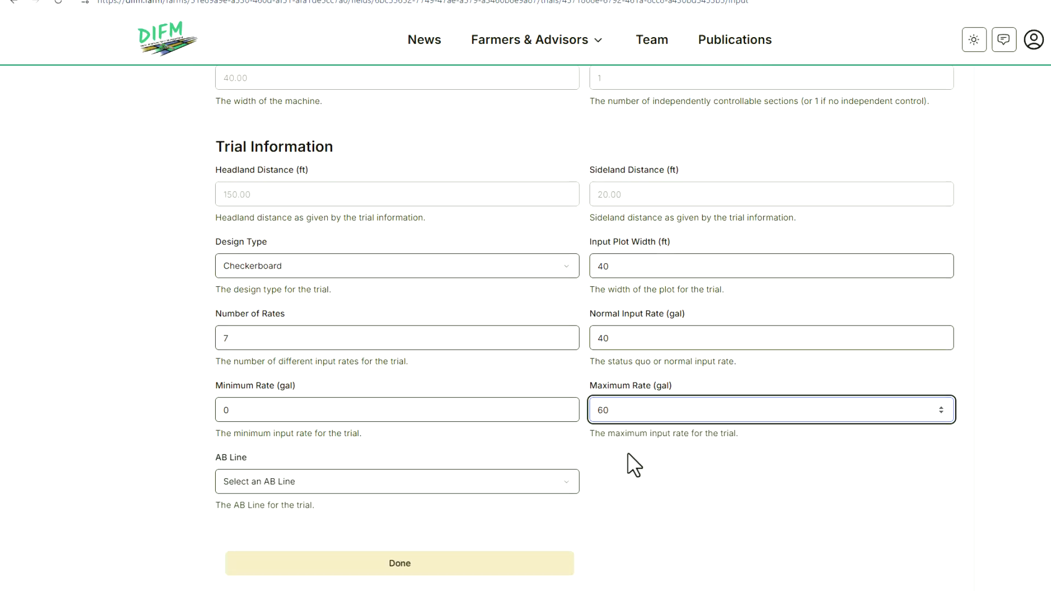
{"action": "left_click", "coordinate": [373, 480]}
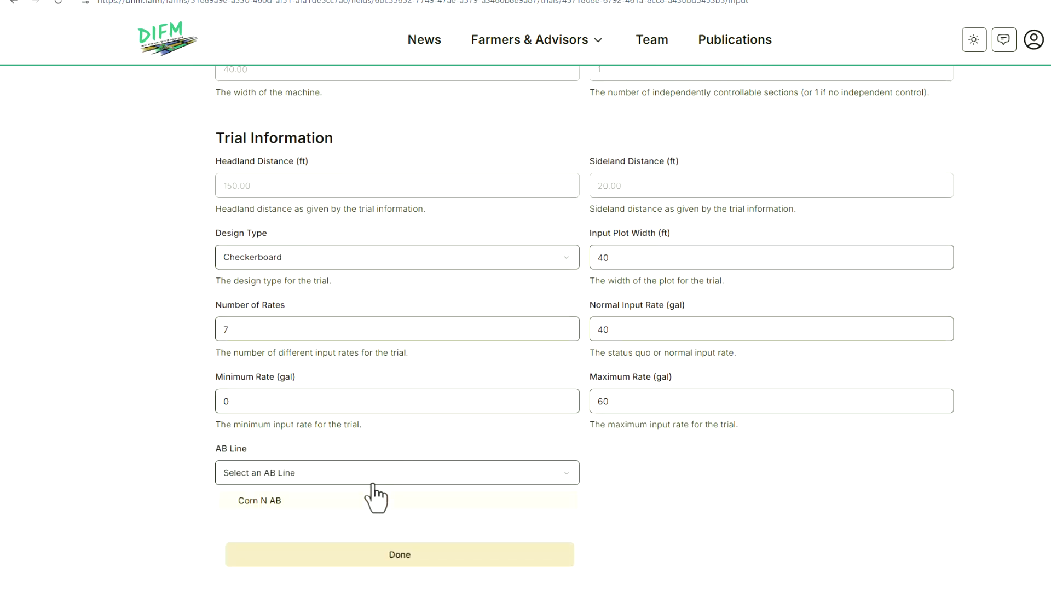
{"action": "left_click", "coordinate": [356, 502]}
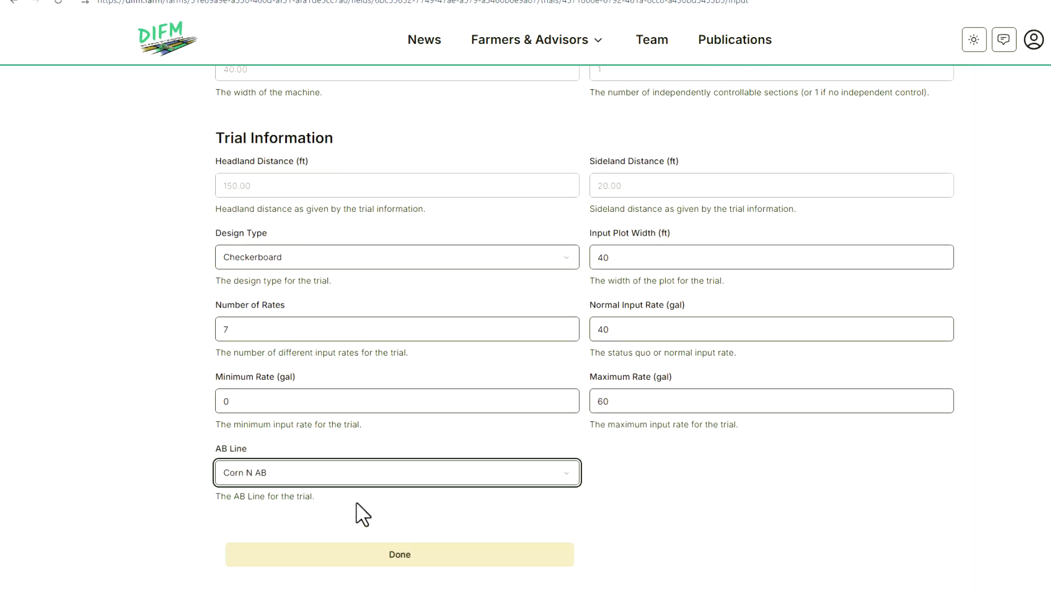
{"action": "left_click", "coordinate": [439, 560]}
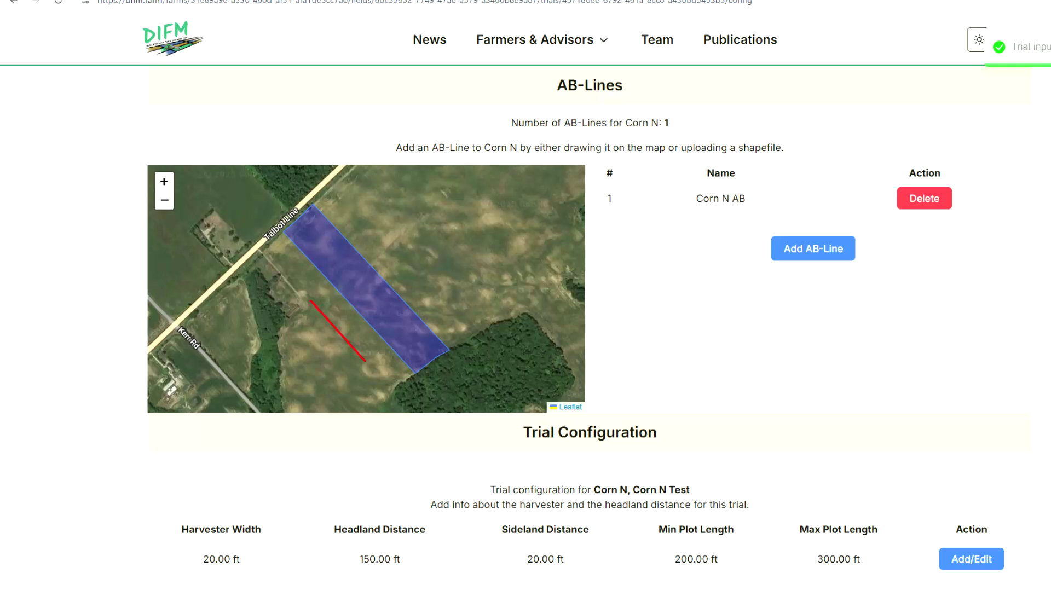
Step: Select the UAN28 input specification and create a trial design from it
{"action": "scroll", "coordinate": [493, 244], "scroll_direction": "down", "scroll_amount": 4}
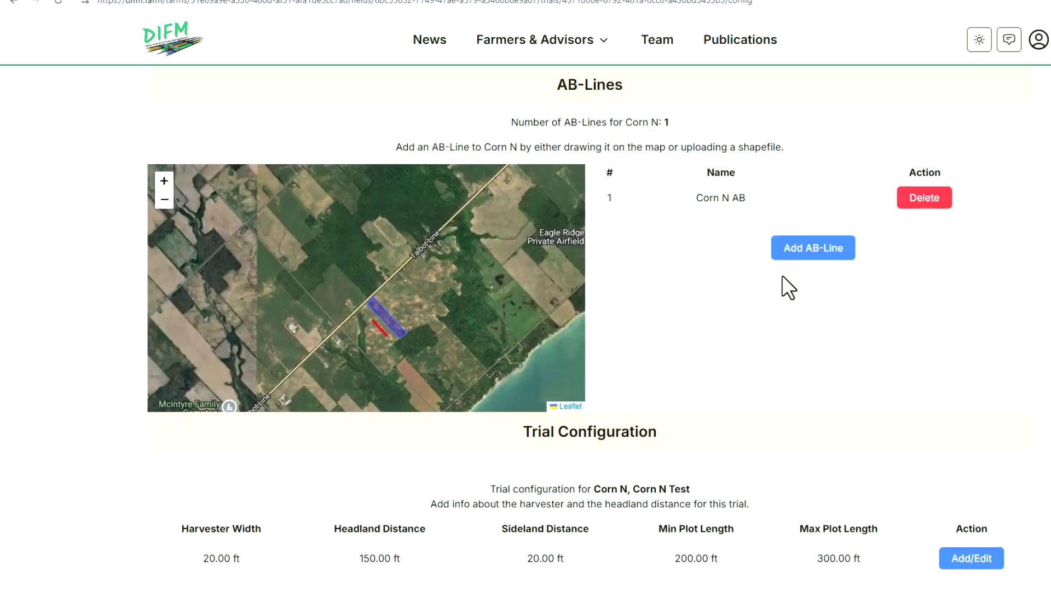
{"action": "scroll", "coordinate": [783, 274], "scroll_direction": "down", "scroll_amount": 4}
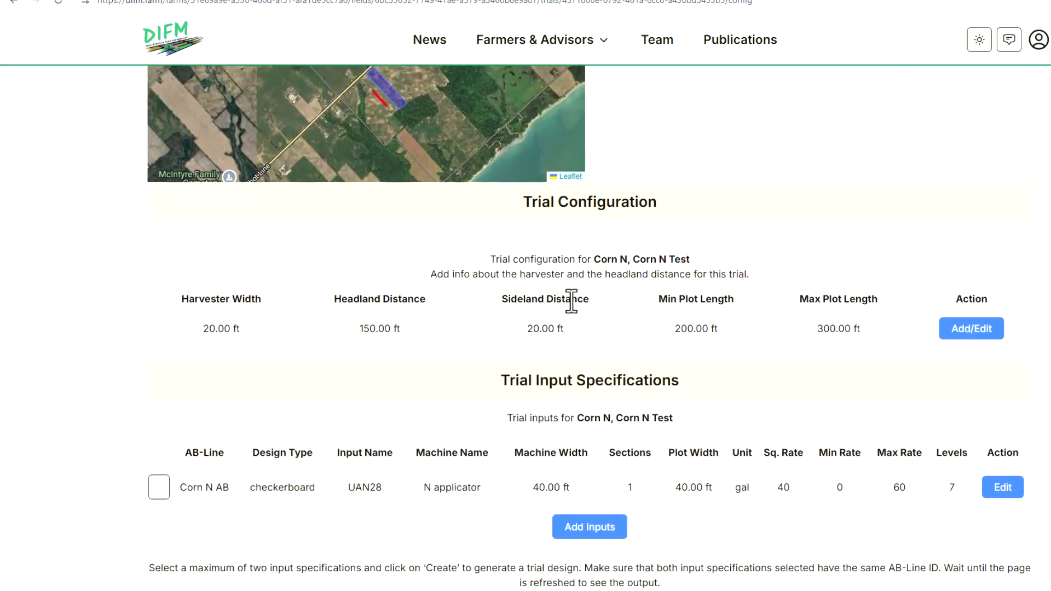
{"action": "scroll", "coordinate": [734, 323], "scroll_direction": "down", "scroll_amount": 1}
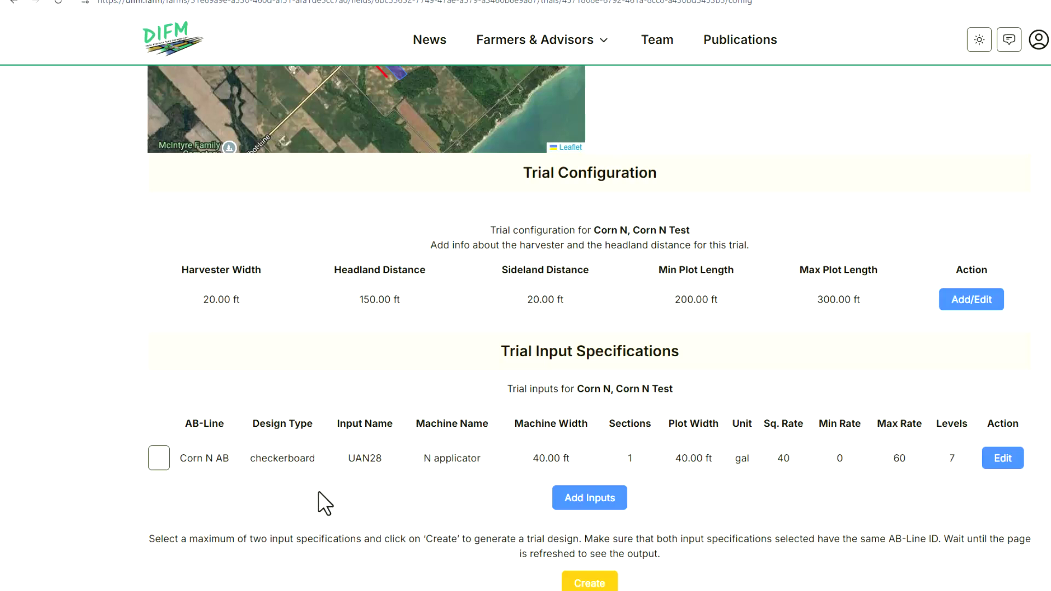
{"action": "left_click", "coordinate": [166, 462]}
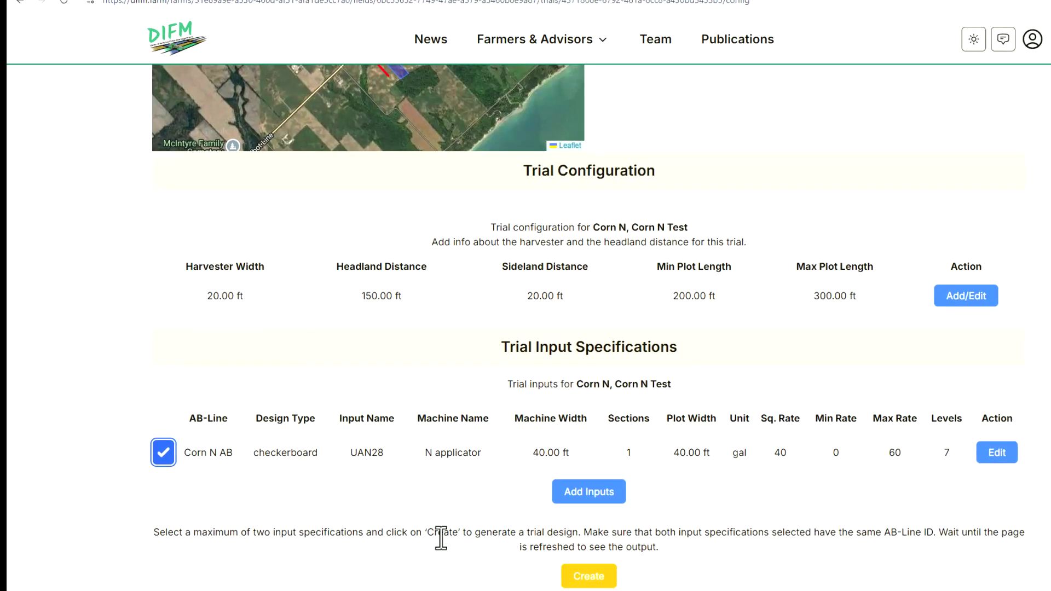
{"action": "left_click", "coordinate": [585, 582]}
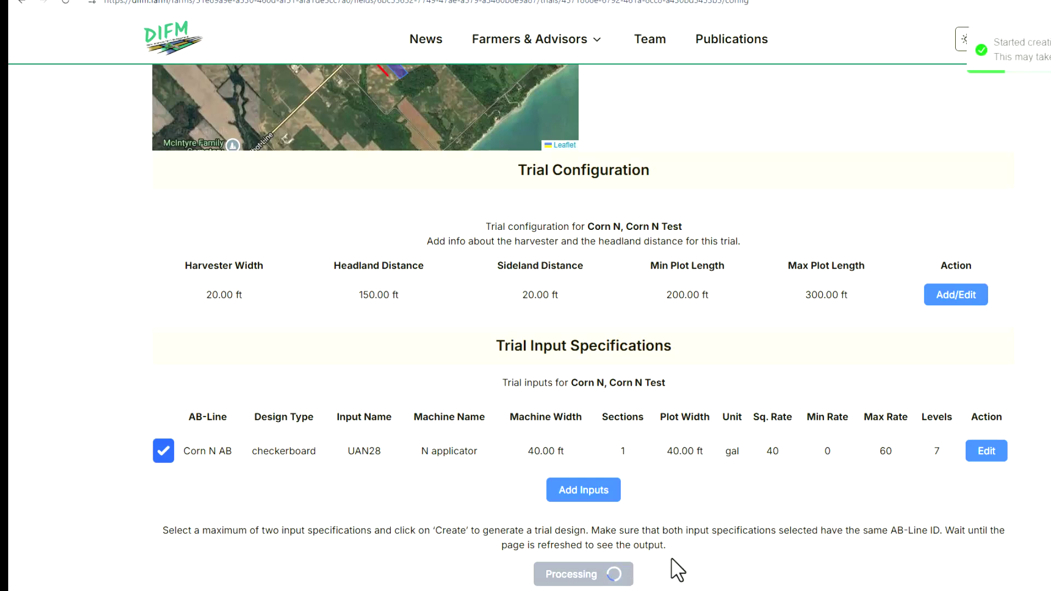
{"action": "scroll", "coordinate": [707, 499], "scroll_direction": "down", "scroll_amount": 3}
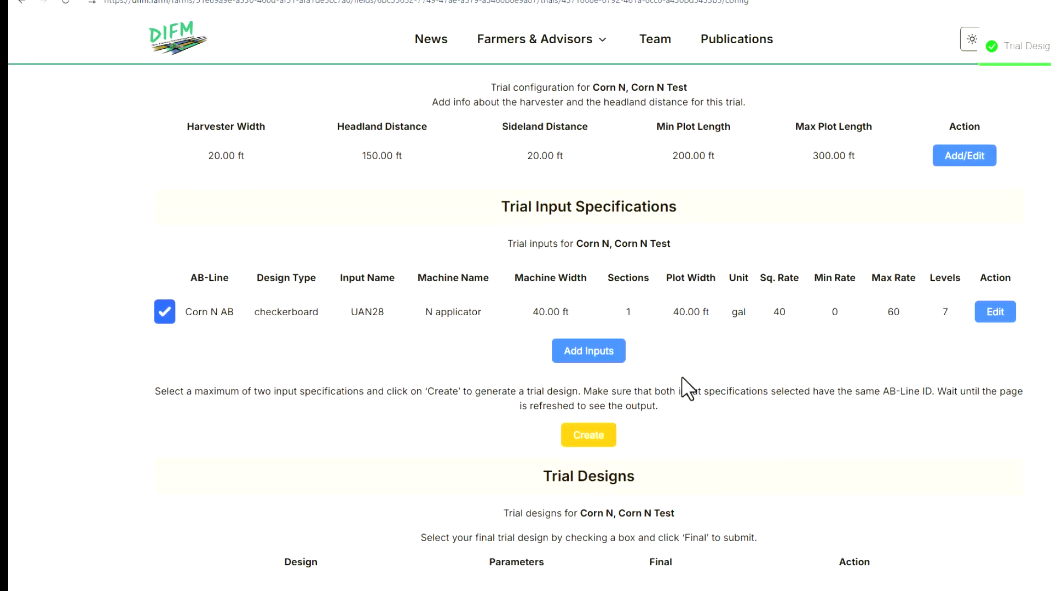
{"action": "scroll", "coordinate": [659, 350], "scroll_direction": "down", "scroll_amount": 1}
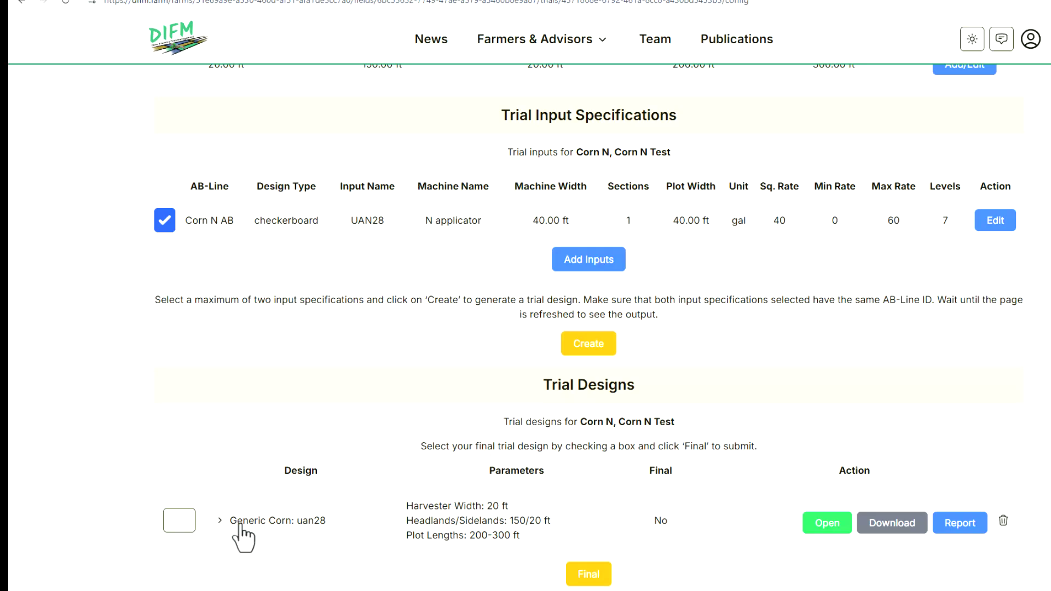
Step: Open the generated Generic Corn: uan28 trial design and examine the plots' target rates on the map
{"action": "left_click", "coordinate": [842, 529]}
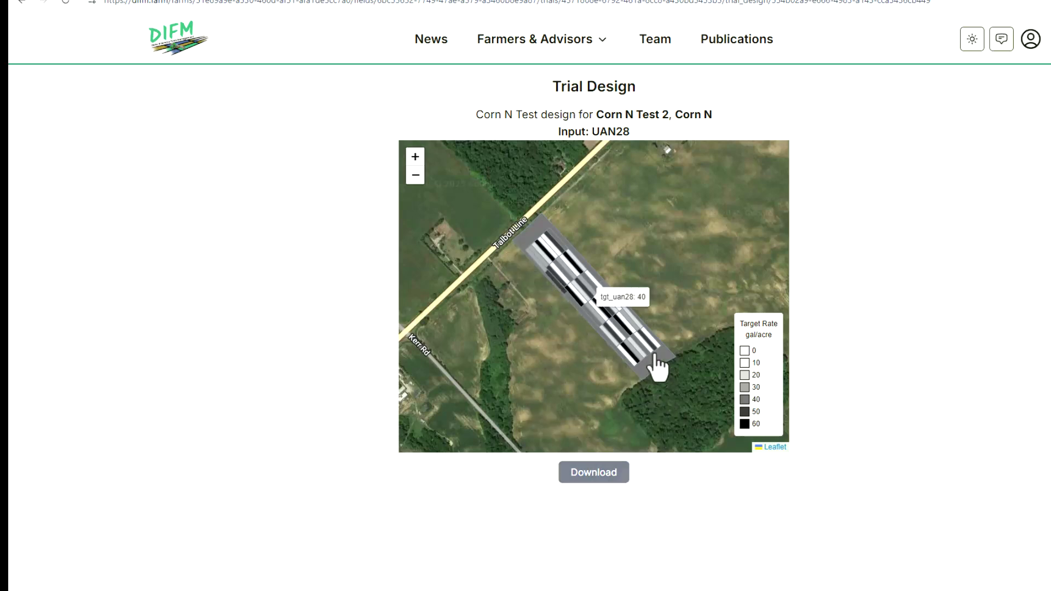
{"action": "mouse_move", "coordinate": [661, 361]}
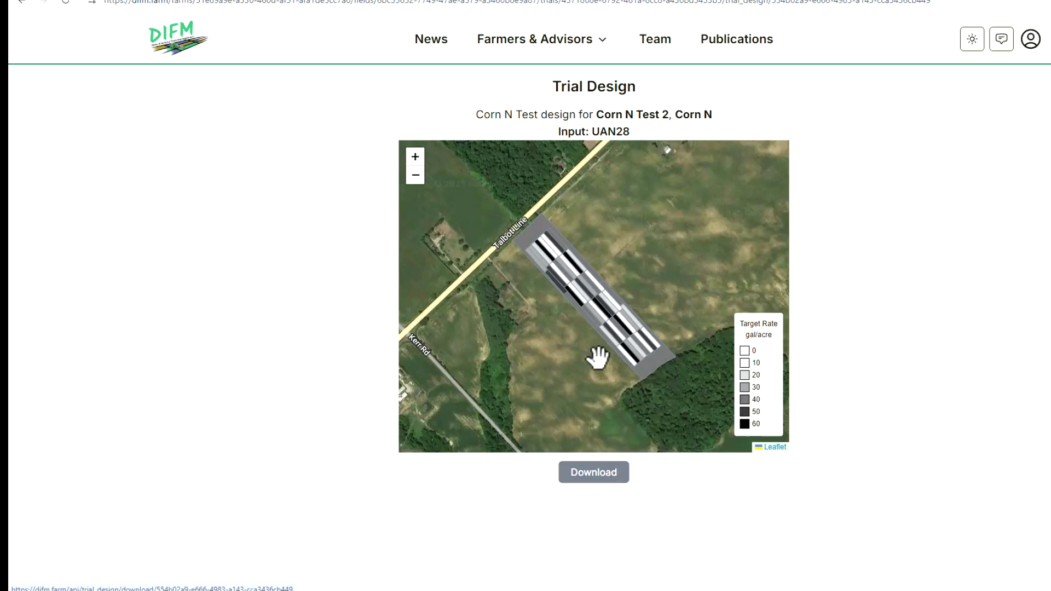
{"action": "left_click", "coordinate": [25, 4]}
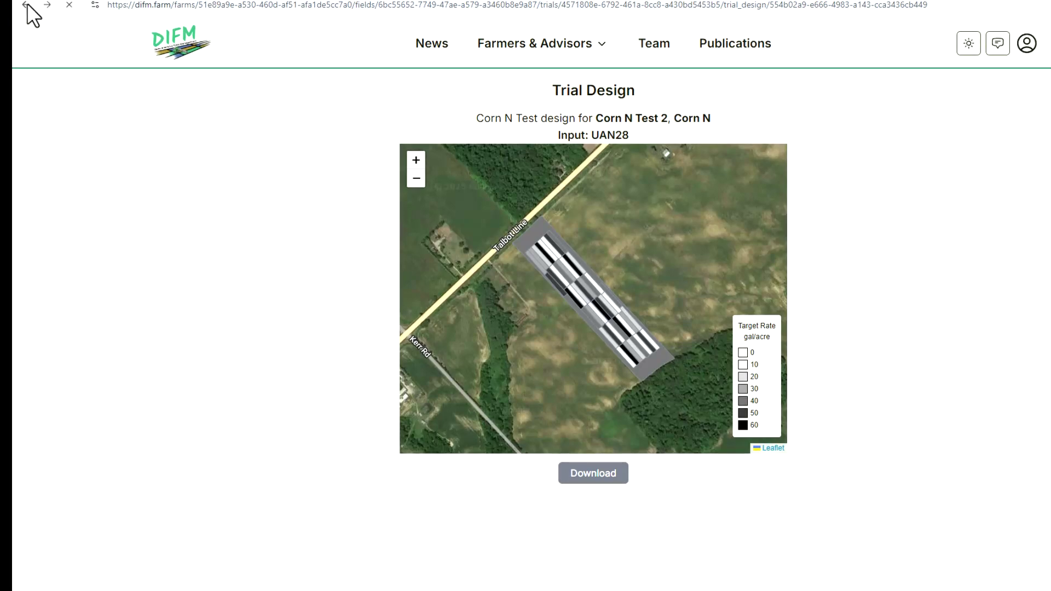
Step: Download the Generic Corn: uan28 trial design and extract its zip archive into a folder of the same name in Downloads
{"action": "scroll", "coordinate": [856, 284], "scroll_direction": "down", "scroll_amount": 9}
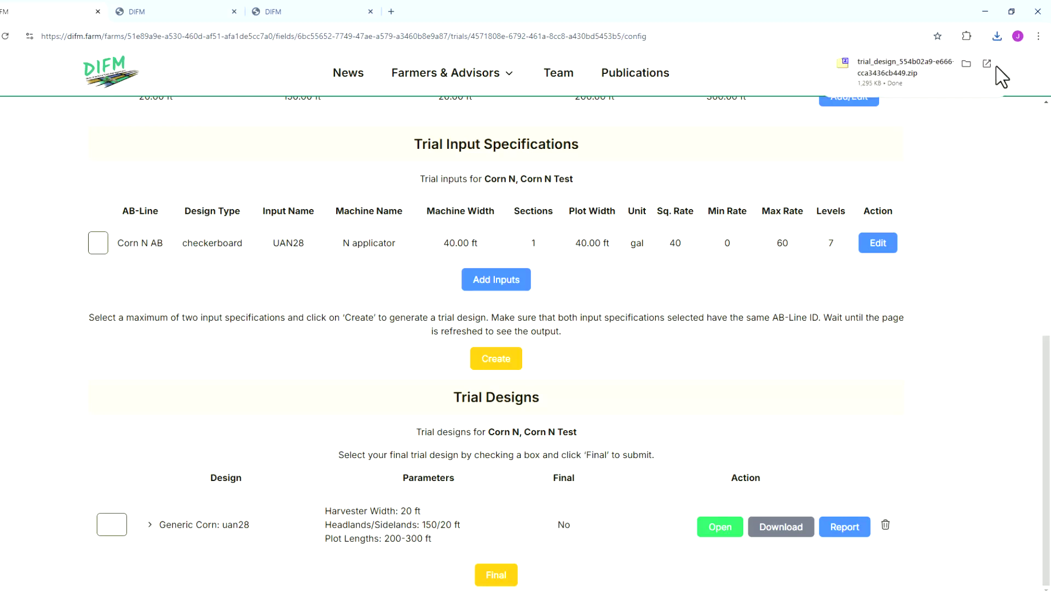
{"action": "left_click", "coordinate": [984, 65]}
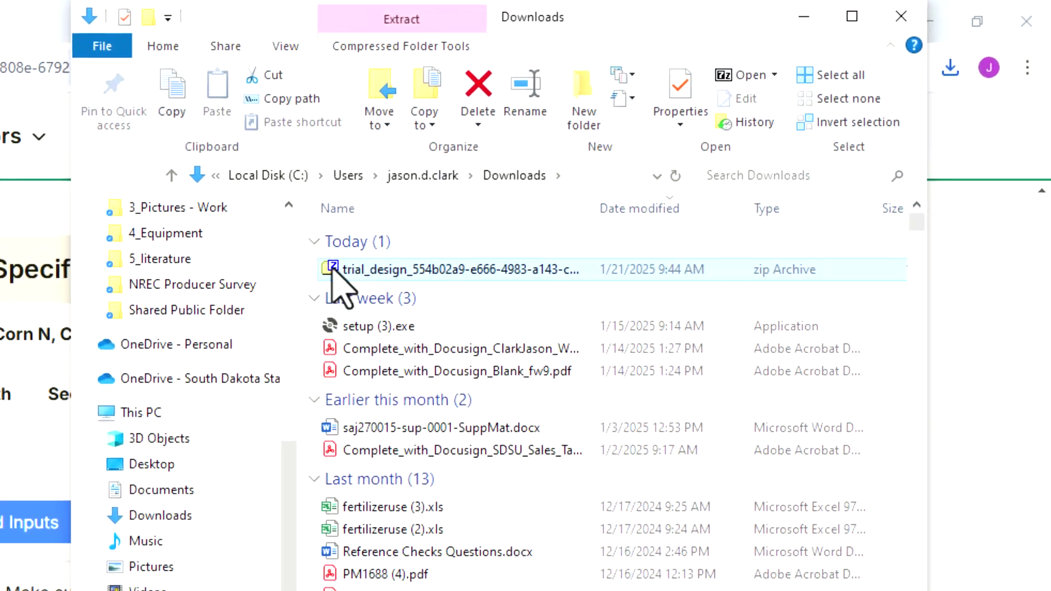
{"action": "right_click", "coordinate": [332, 268]}
{"action": "mouse_move", "coordinate": [515, 331]}
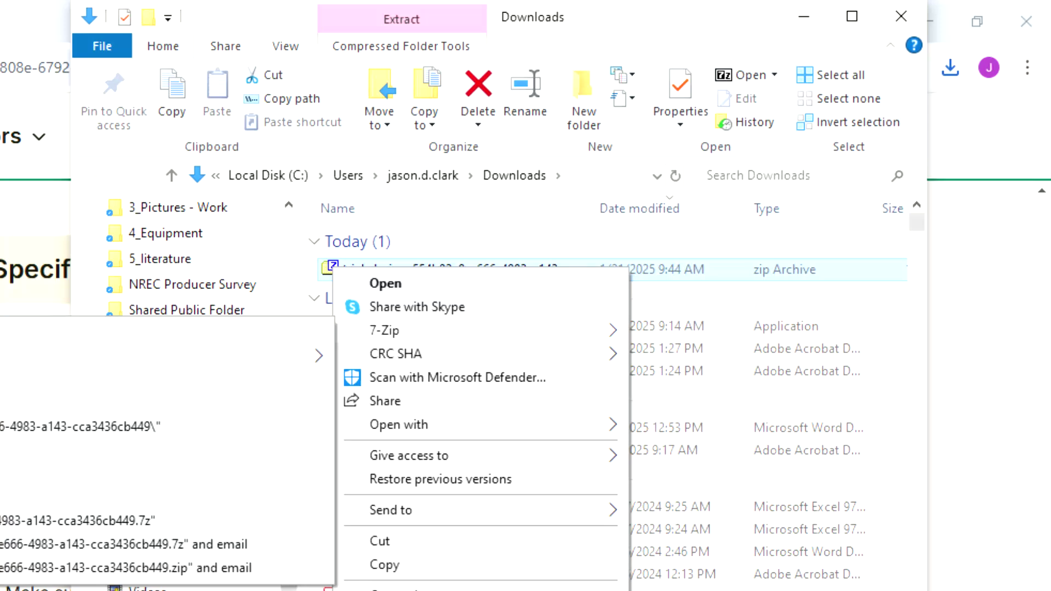
{"action": "left_click", "coordinate": [3, 380]}
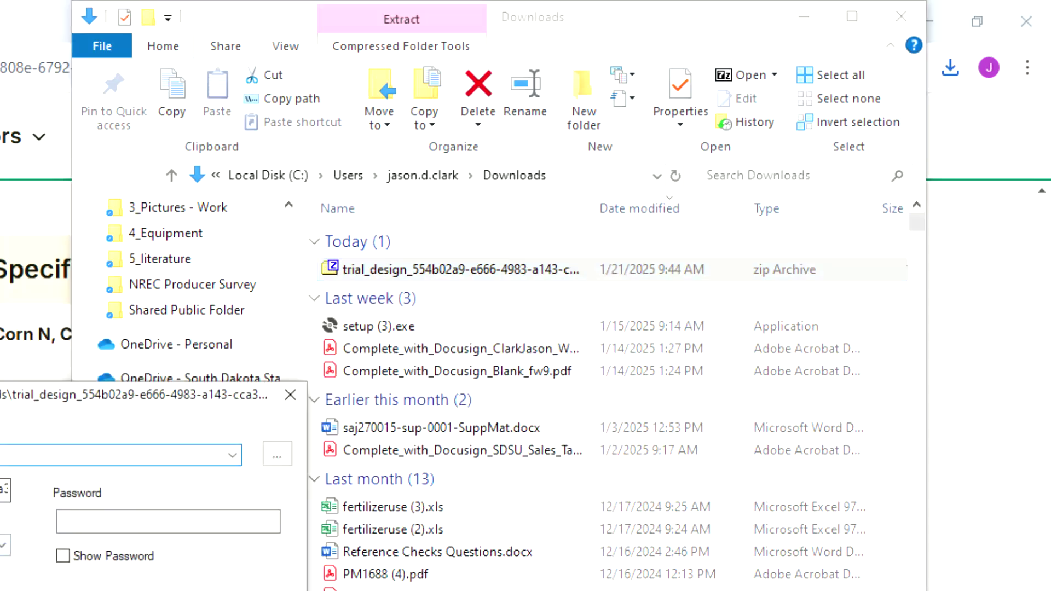
{"action": "key", "text": "Escape"}
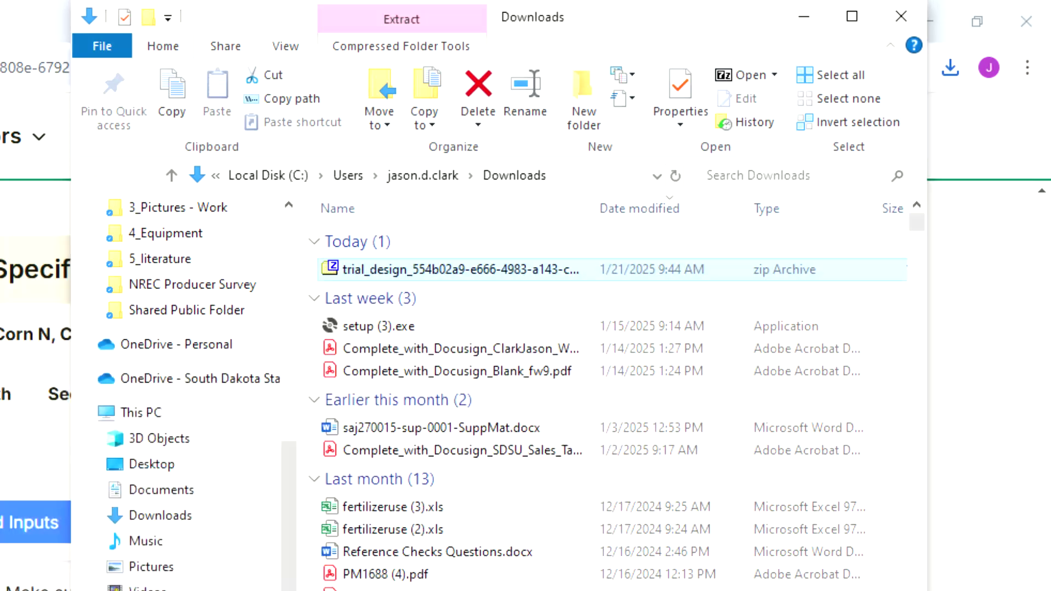
Step: Open the extracted trial design folder and check its AB-line, trial design and report files, then return to the DIFM page
{"action": "left_click", "coordinate": [359, 301]}
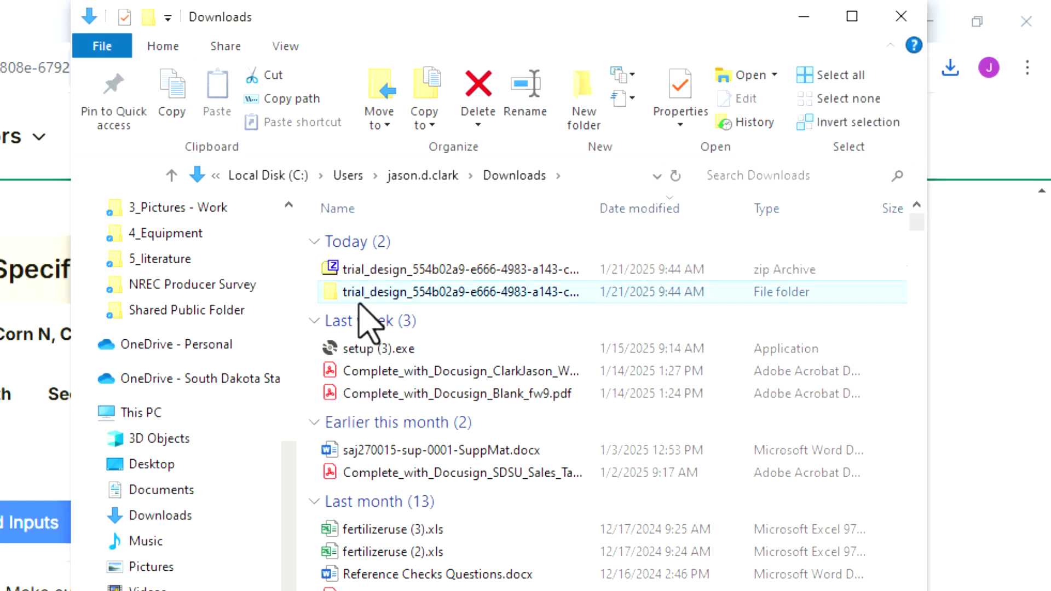
{"action": "double_click", "coordinate": [360, 299]}
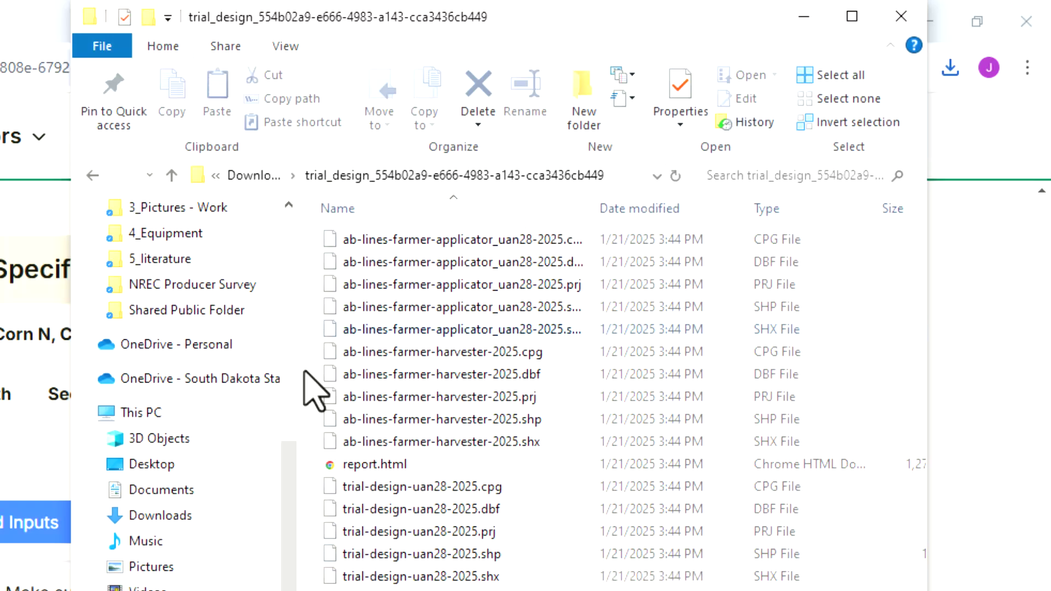
{"action": "left_click", "coordinate": [803, 17]}
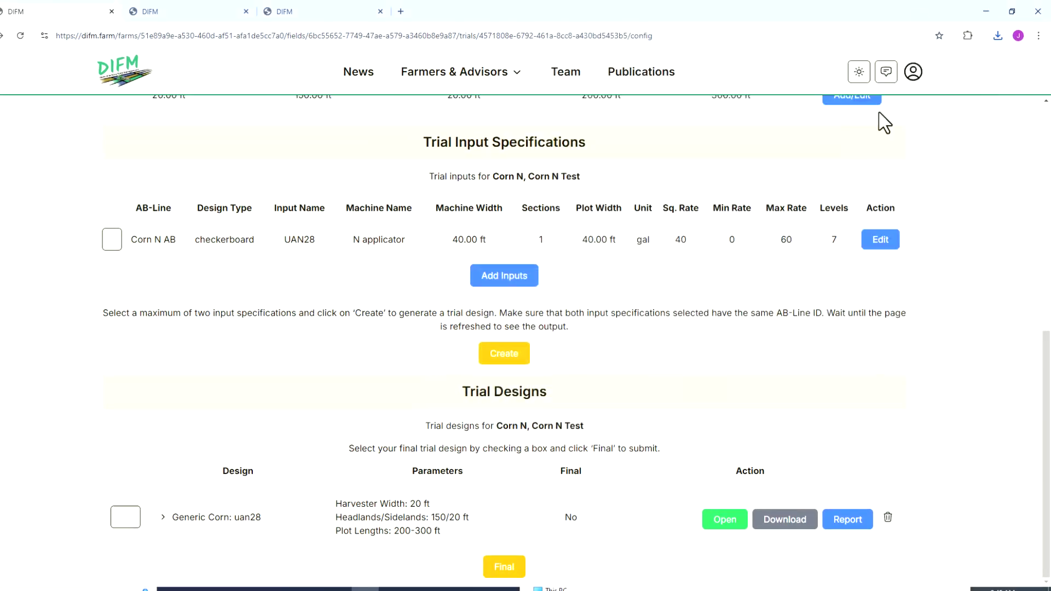
Step: Open the trial design report and review its trial map, replicates per target rate and AB-line coordinates
{"action": "left_click", "coordinate": [856, 524]}
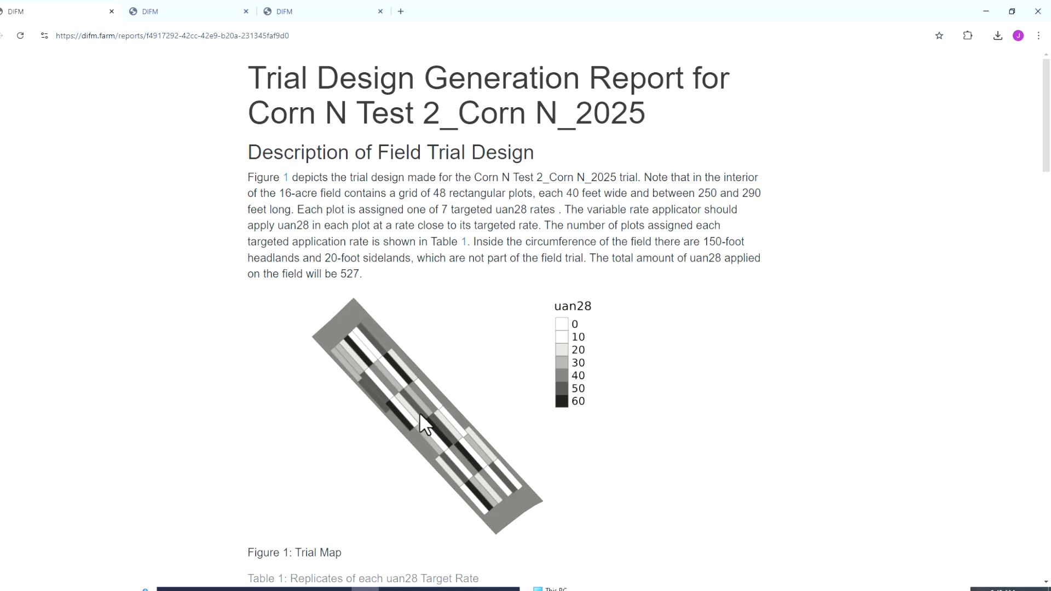
{"action": "scroll", "coordinate": [424, 420], "scroll_direction": "down", "scroll_amount": 4}
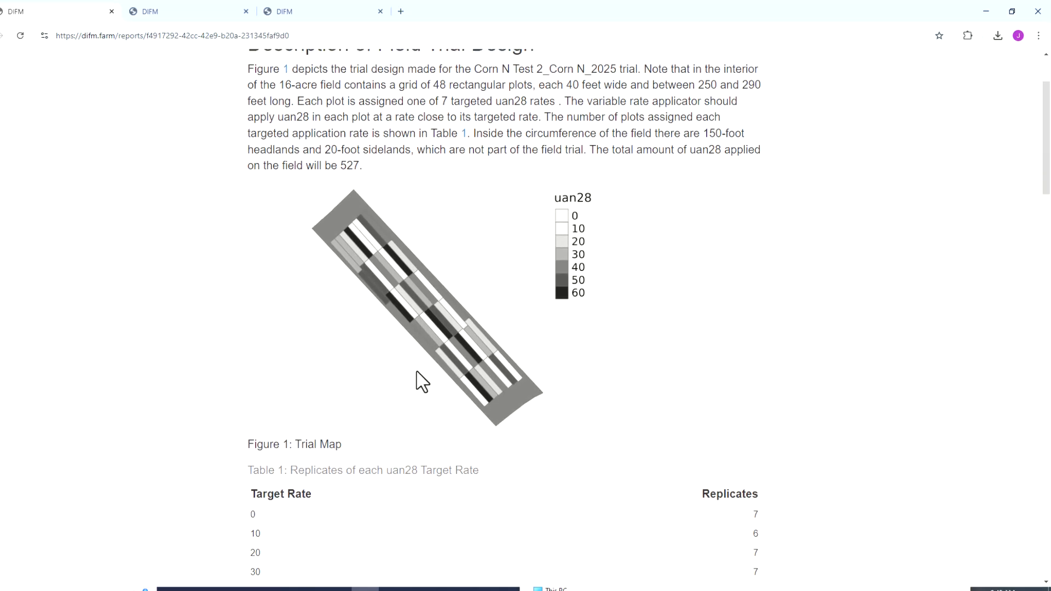
{"action": "scroll", "coordinate": [421, 377], "scroll_direction": "down", "scroll_amount": 1}
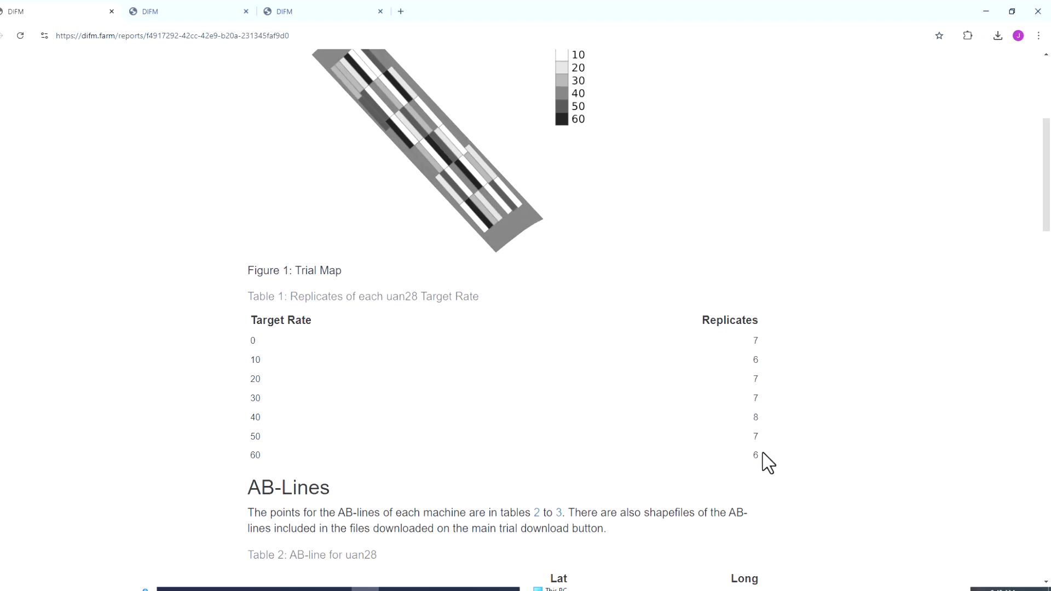
{"action": "scroll", "coordinate": [780, 385], "scroll_direction": "down", "scroll_amount": 2}
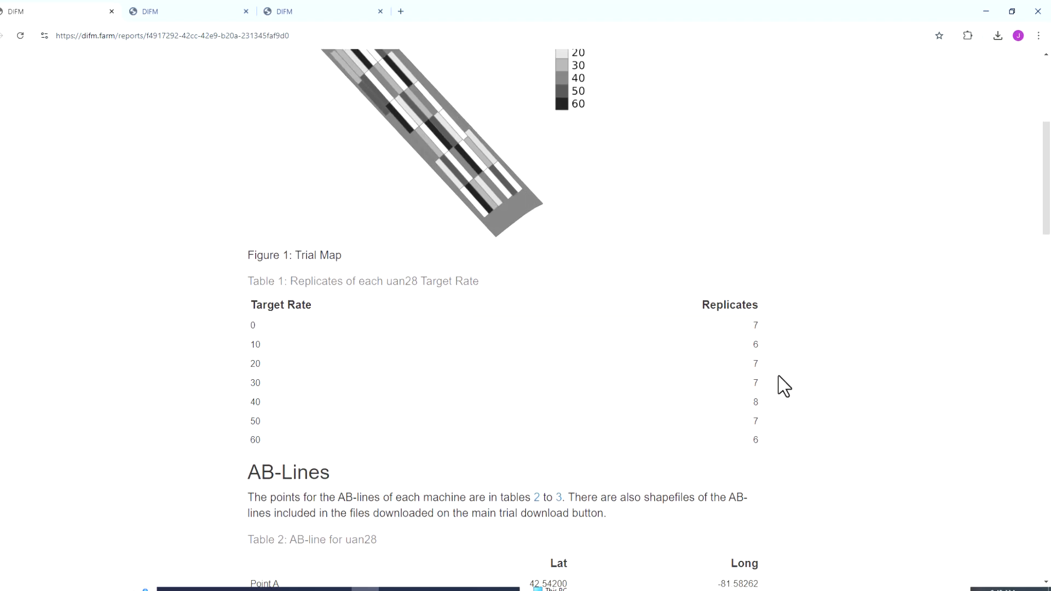
{"action": "scroll", "coordinate": [787, 384], "scroll_direction": "down", "scroll_amount": 2}
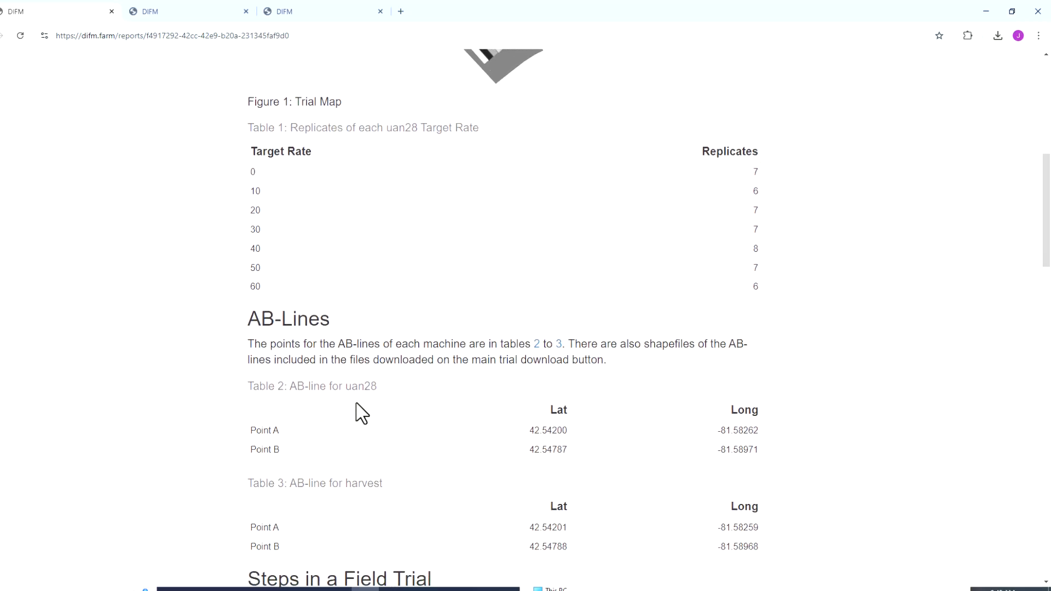
{"action": "scroll", "coordinate": [400, 433], "scroll_direction": "down", "scroll_amount": 1}
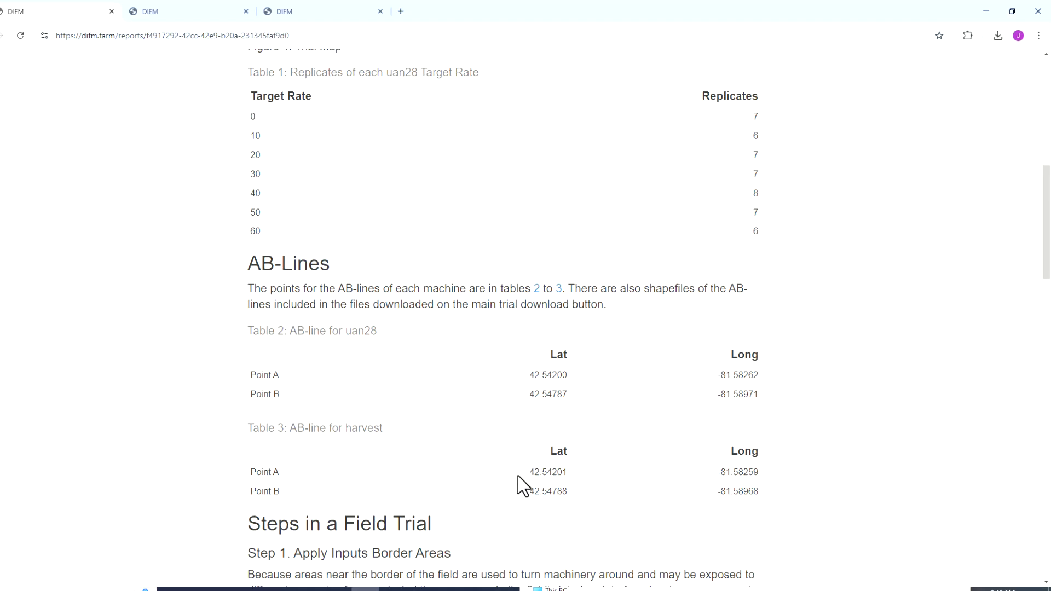
{"action": "scroll", "coordinate": [522, 485], "scroll_direction": "down", "scroll_amount": 1}
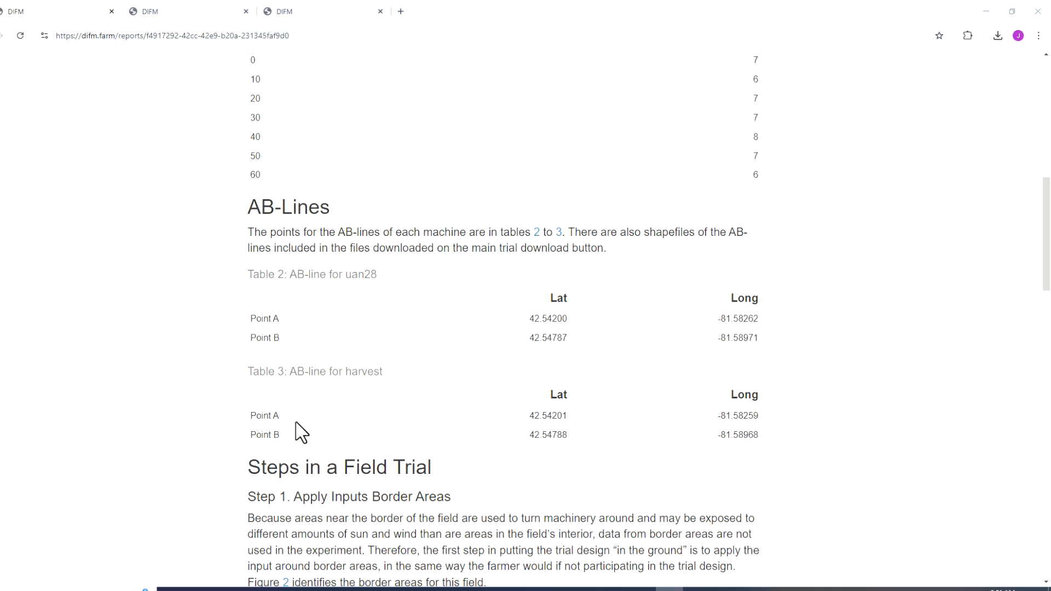
Step: Read the report's field trial steps, from border areas and machinery alignment through harvest to the data uploads
{"action": "scroll", "coordinate": [234, 356], "scroll_direction": "down", "scroll_amount": 7}
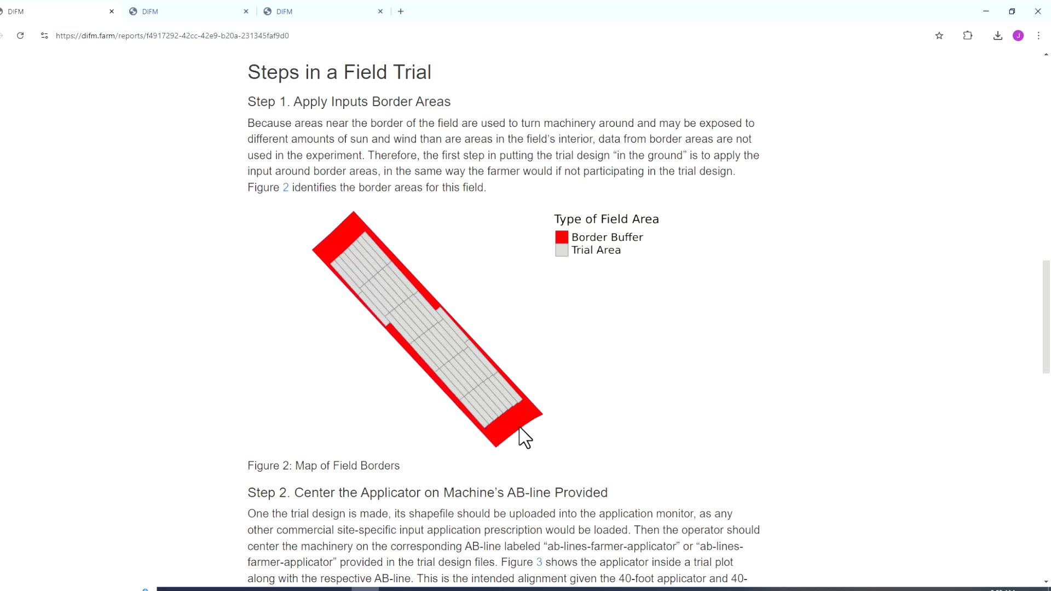
{"action": "scroll", "coordinate": [523, 424], "scroll_direction": "down", "scroll_amount": 1}
{"action": "scroll", "coordinate": [526, 422], "scroll_direction": "down", "scroll_amount": 3}
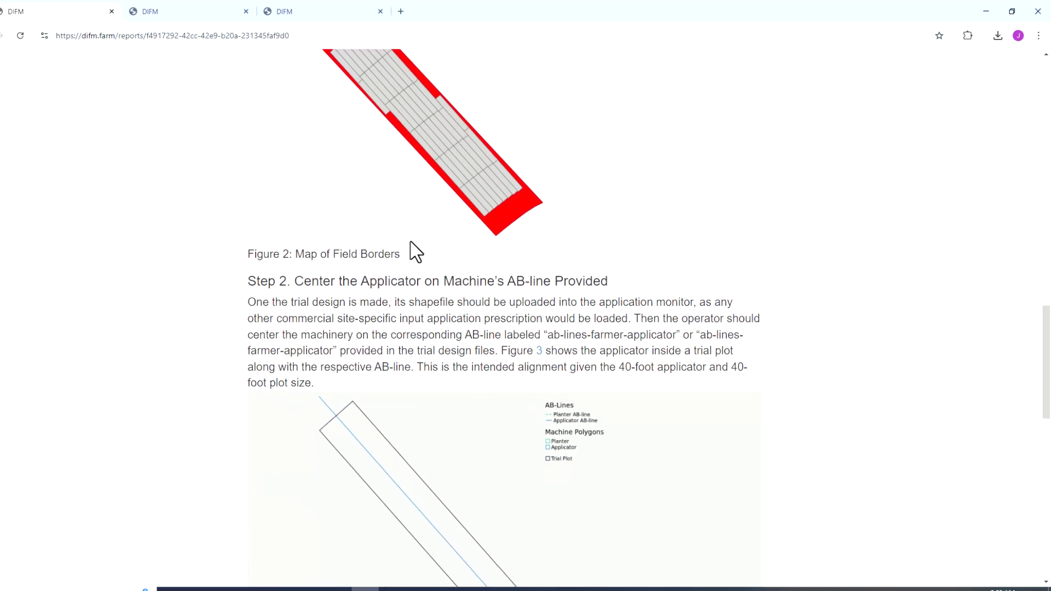
{"action": "scroll", "coordinate": [410, 245], "scroll_direction": "down", "scroll_amount": 3}
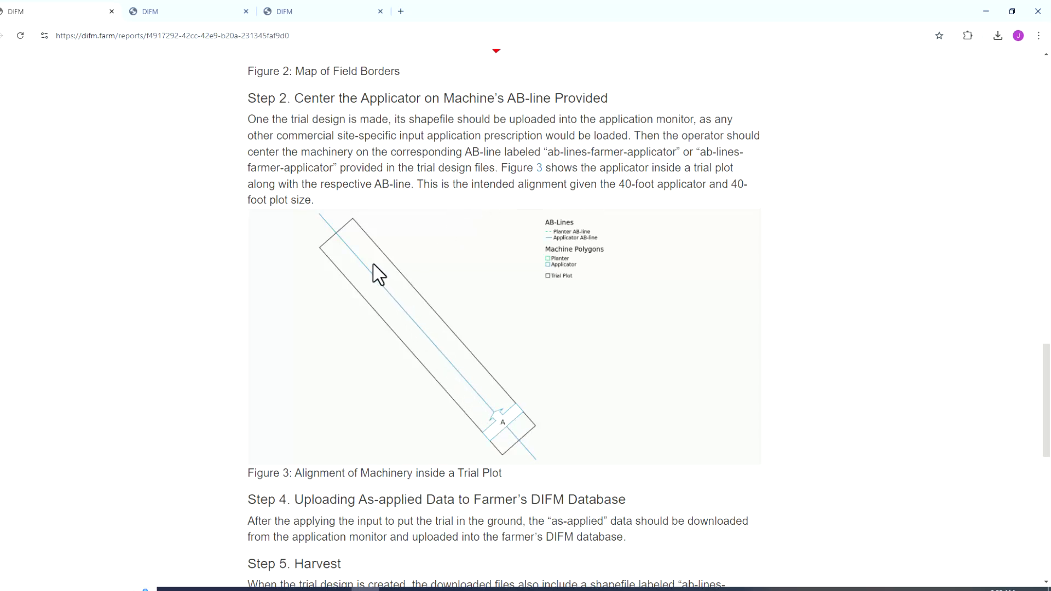
{"action": "scroll", "coordinate": [369, 269], "scroll_direction": "down", "scroll_amount": 3}
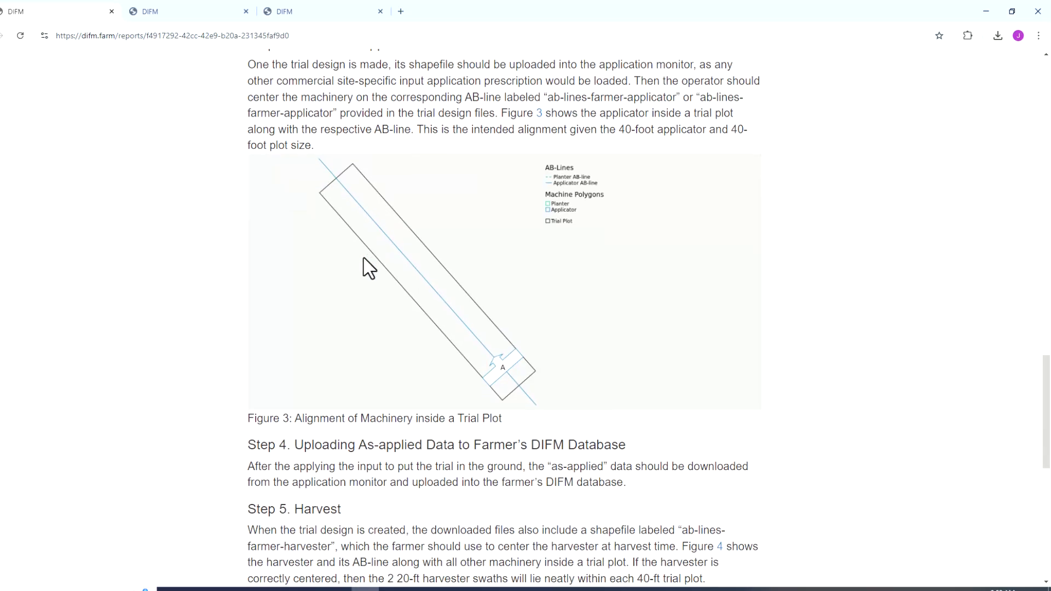
{"action": "scroll", "coordinate": [380, 307], "scroll_direction": "down", "scroll_amount": 3}
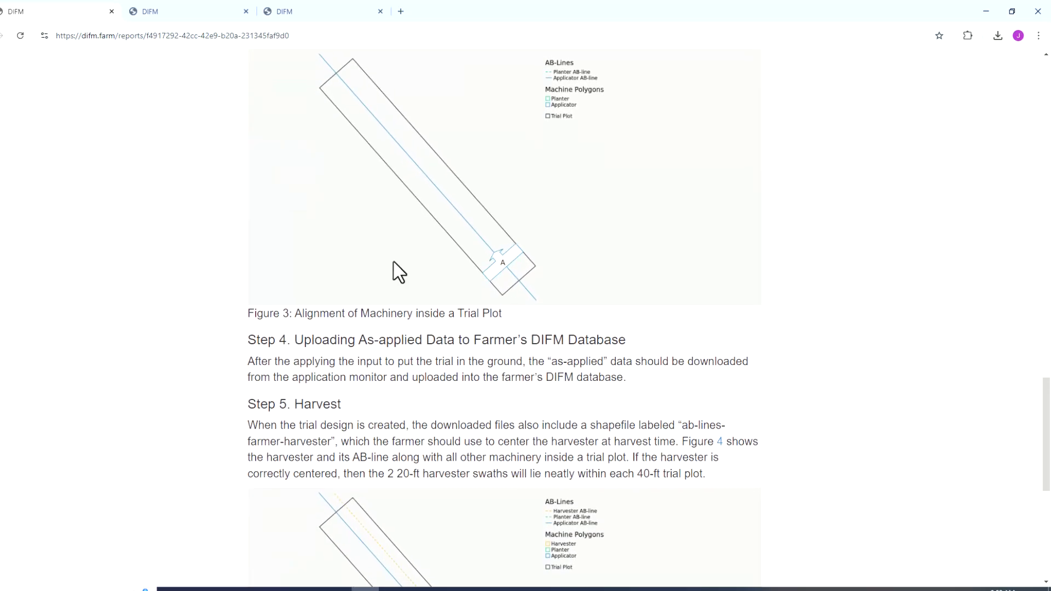
{"action": "scroll", "coordinate": [391, 299], "scroll_direction": "down", "scroll_amount": 8}
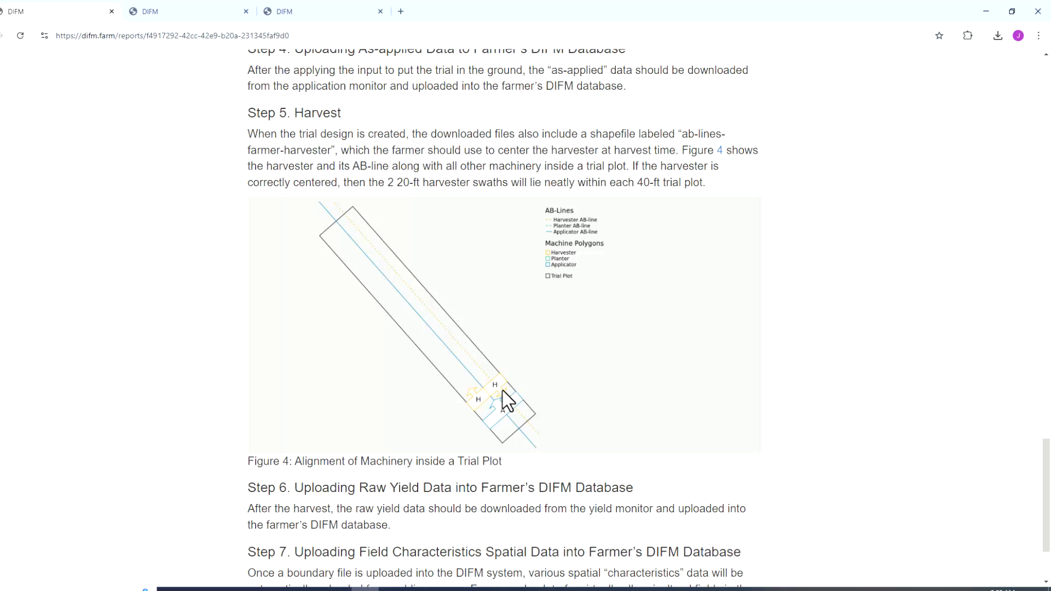
{"action": "scroll", "coordinate": [502, 391], "scroll_direction": "down", "scroll_amount": 2}
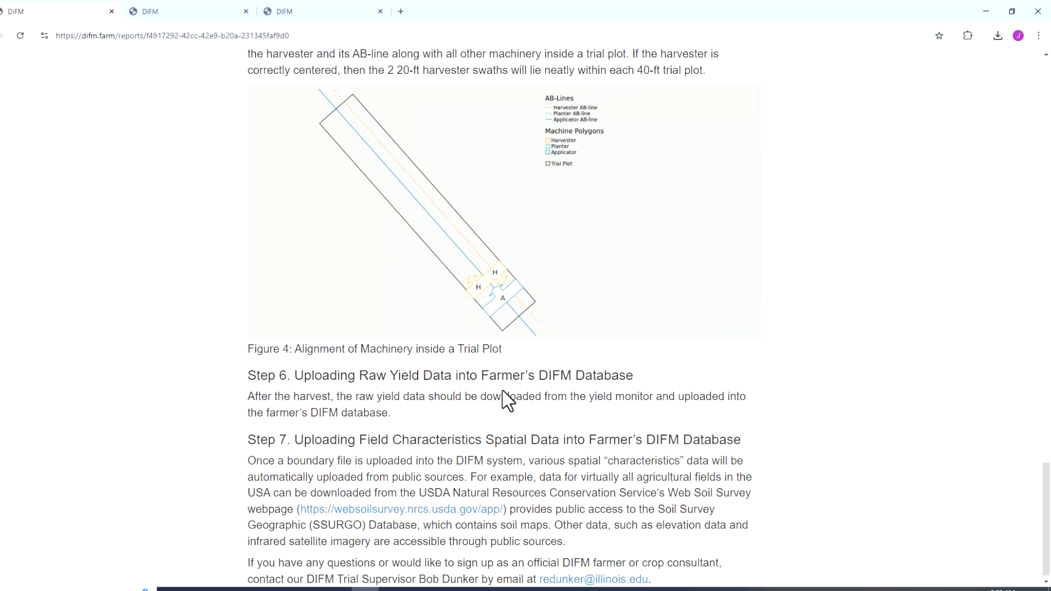
{"action": "scroll", "coordinate": [504, 376], "scroll_direction": "down", "scroll_amount": 1}
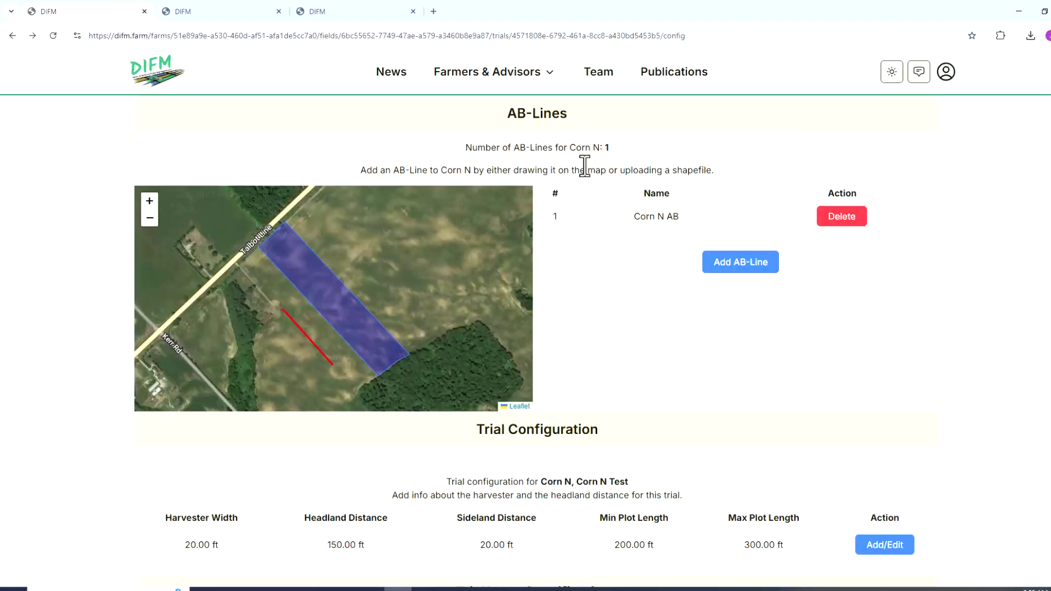
Step: Return to the trial configuration, select the Generic Corn: uan28 design and finalize it as the trial design
{"action": "scroll", "coordinate": [586, 170], "scroll_direction": "down", "scroll_amount": 5}
{"action": "scroll", "coordinate": [594, 185], "scroll_direction": "down", "scroll_amount": 2}
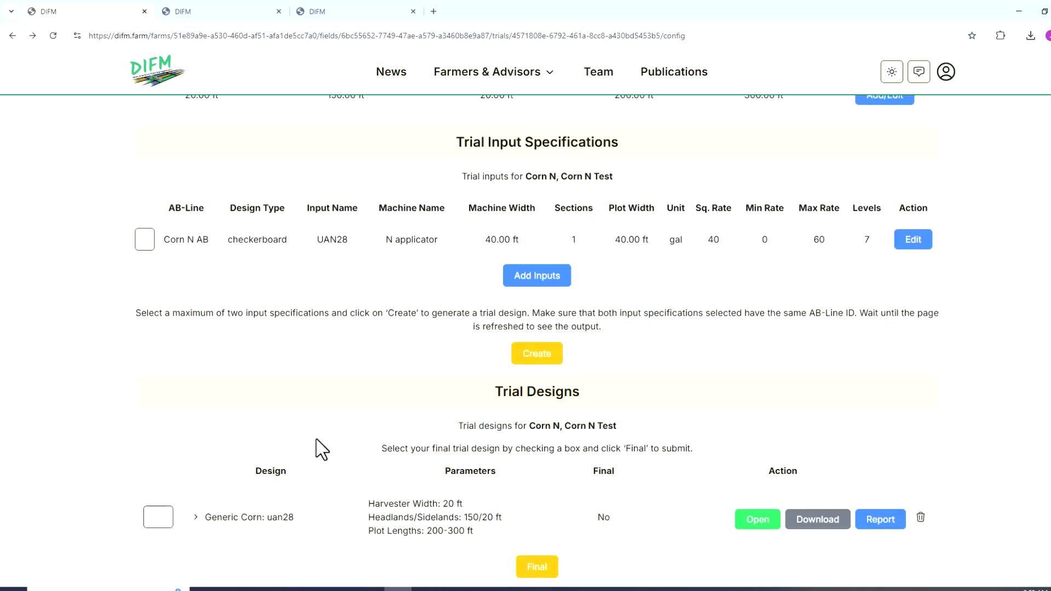
{"action": "left_click", "coordinate": [163, 524]}
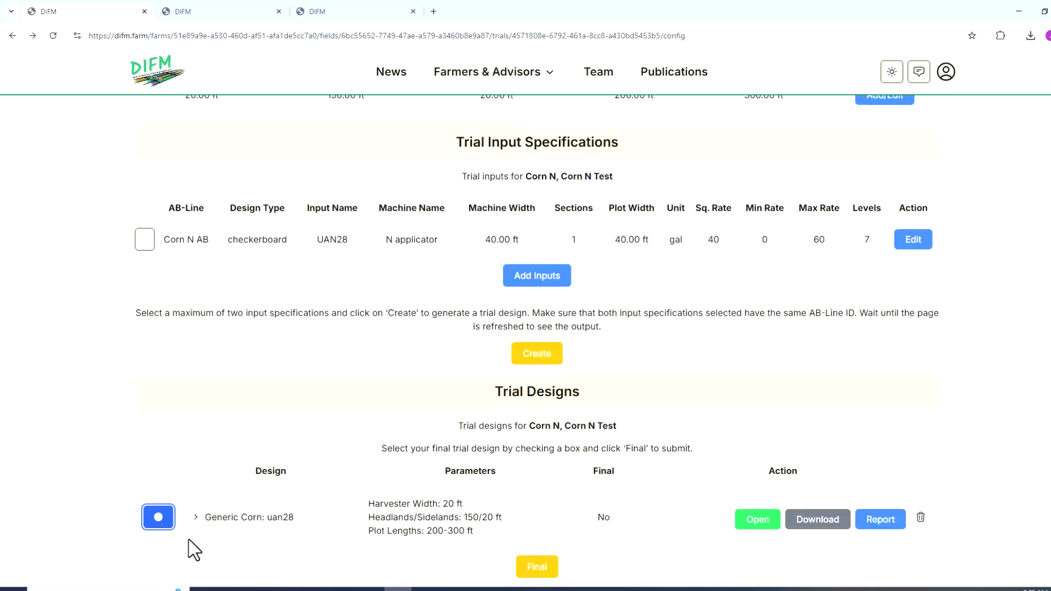
{"action": "left_click", "coordinate": [536, 569]}
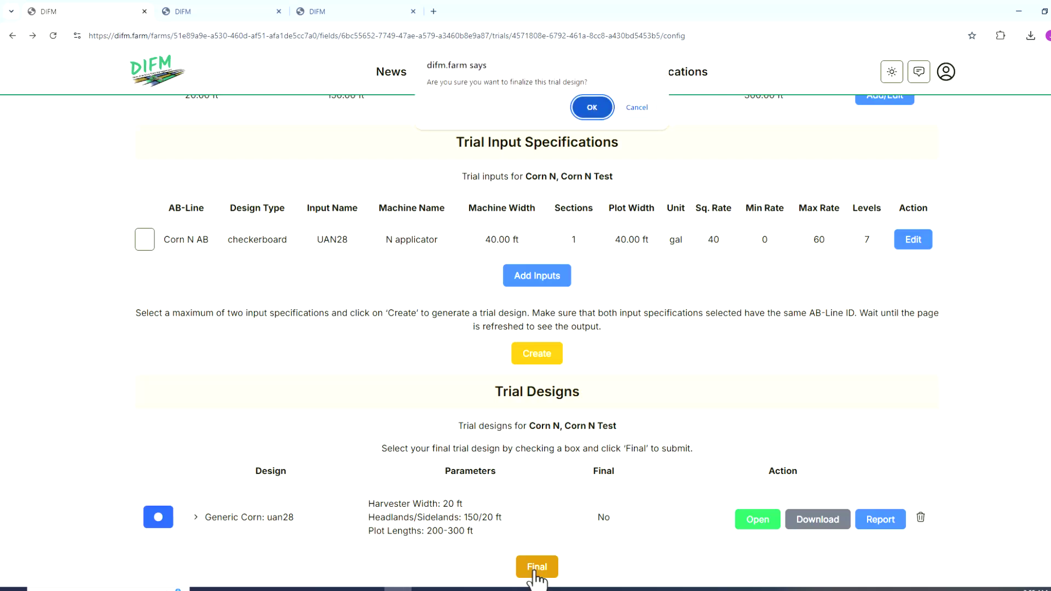
{"action": "left_click", "coordinate": [592, 108]}
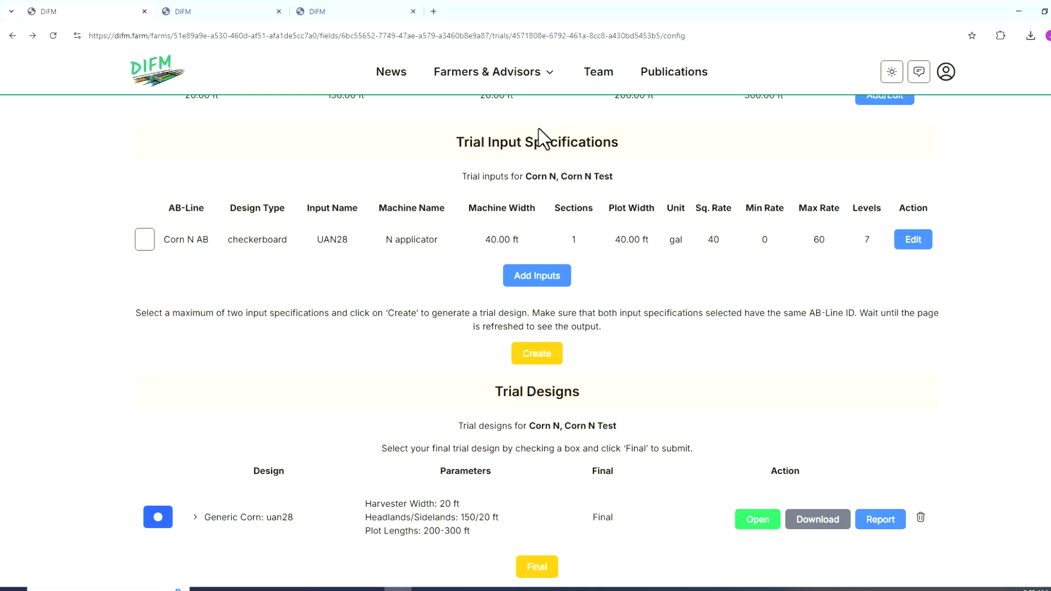
Step: Open the management page of the Corn N Test trial on farm Corn N Test 2 and inspect its plot map
{"action": "left_click", "coordinate": [502, 87]}
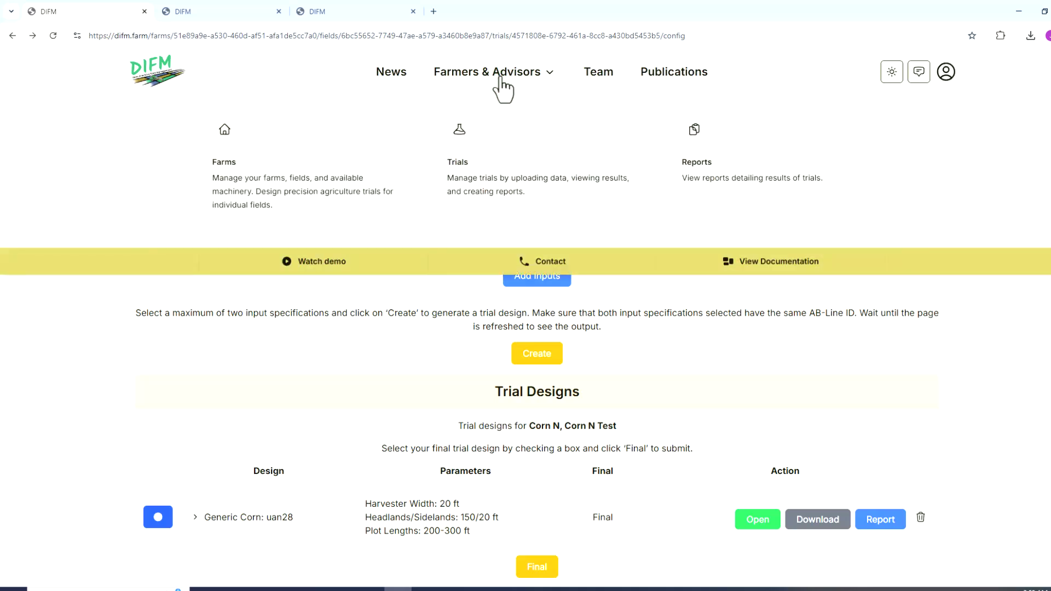
{"action": "left_click", "coordinate": [500, 186]}
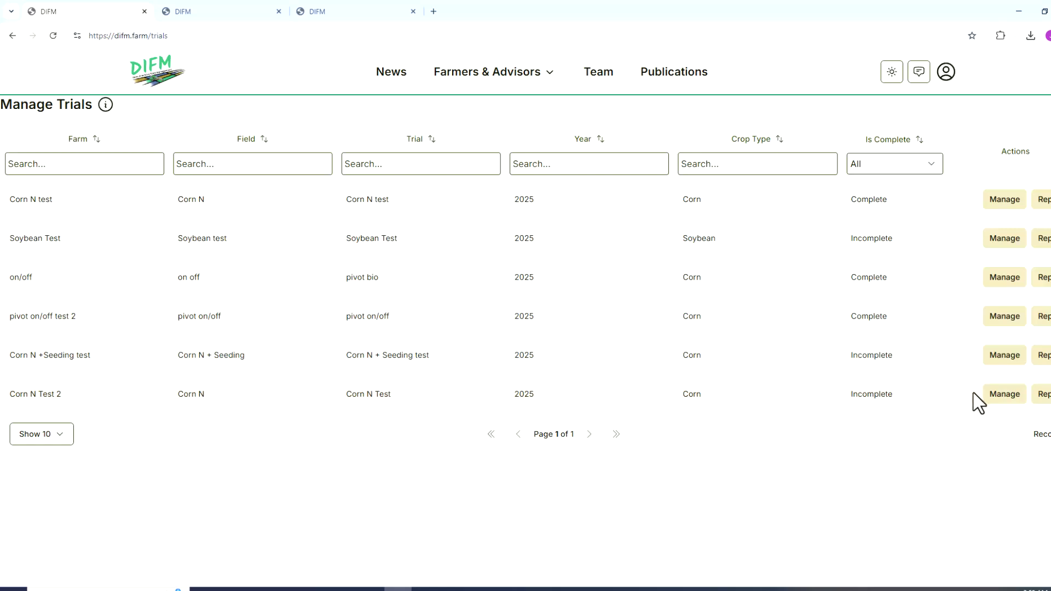
{"action": "left_click", "coordinate": [997, 407]}
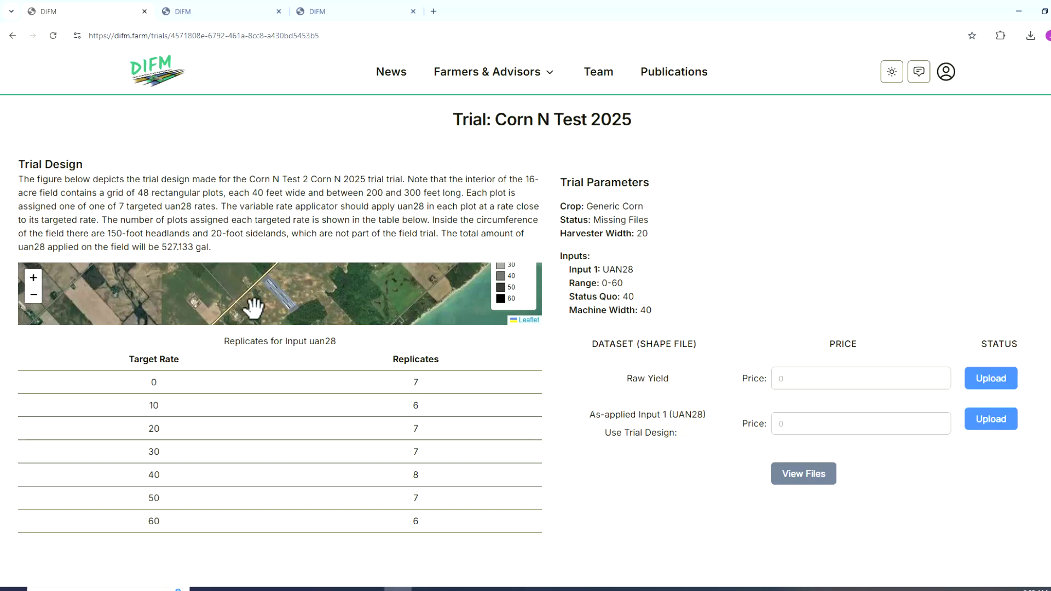
{"action": "scroll", "coordinate": [277, 295], "scroll_direction": "up", "scroll_amount": 1}
{"action": "scroll", "coordinate": [277, 297], "scroll_direction": "up", "scroll_amount": 1}
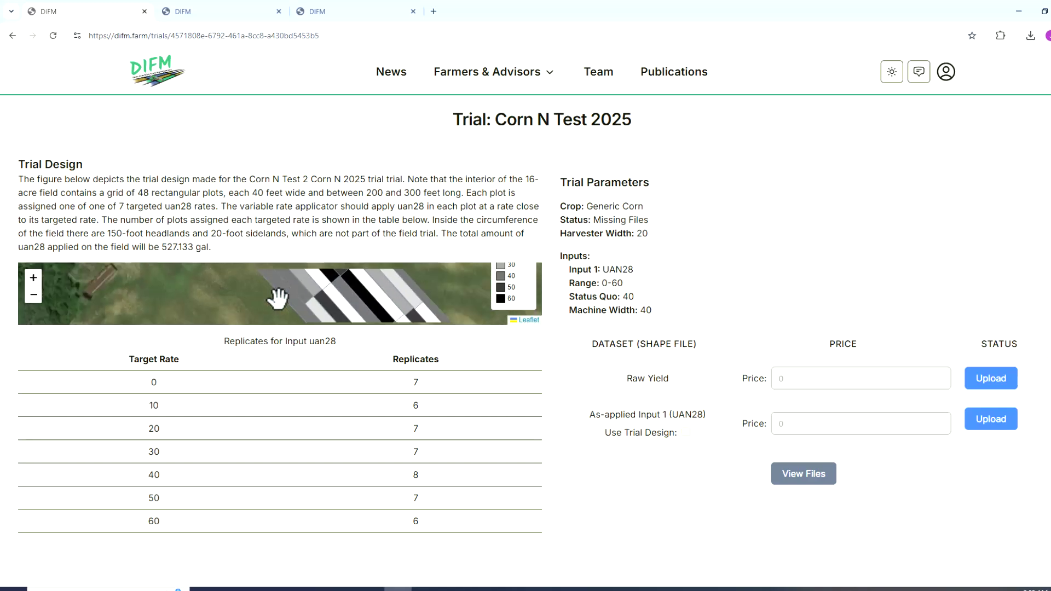
{"action": "scroll", "coordinate": [277, 297], "scroll_direction": "down", "scroll_amount": 2}
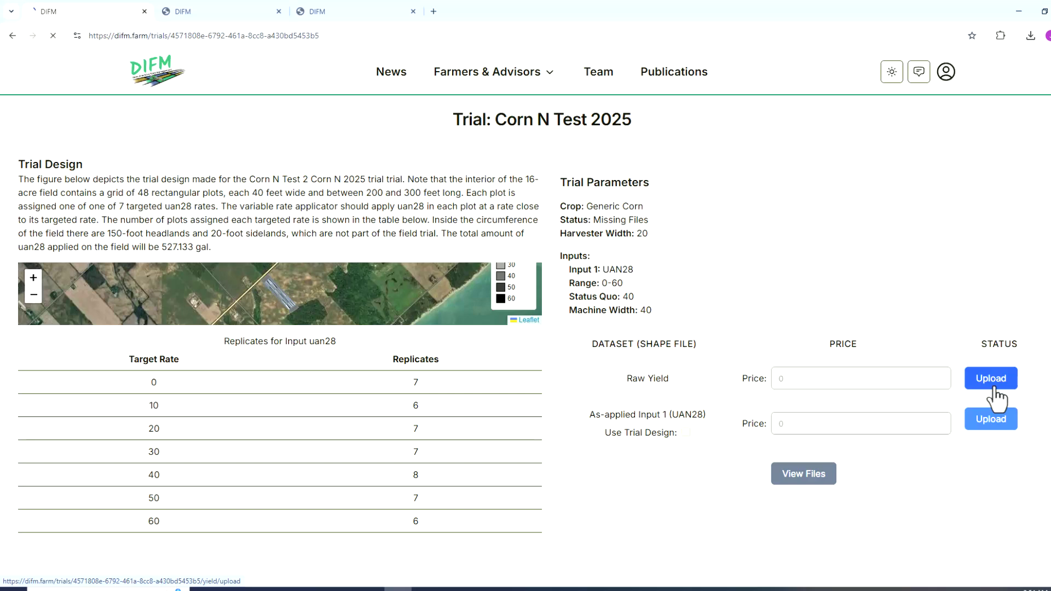
Step: Upload raw-yield.zip from the Corn Nitrogen Example folder as the trial's raw yield data
{"action": "left_click", "coordinate": [342, 589]}
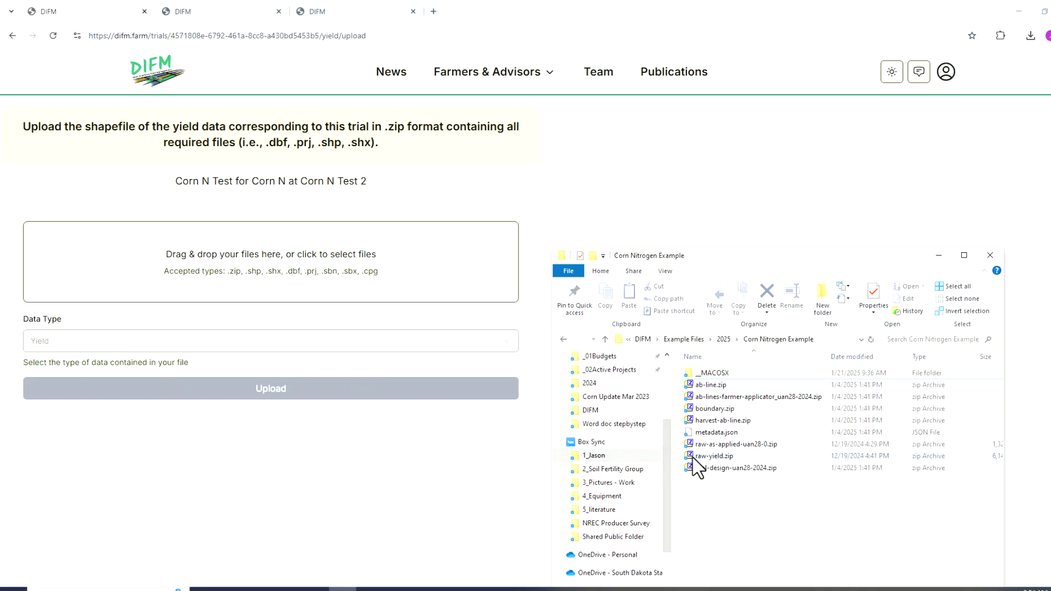
{"action": "left_click_drag", "start_coordinate": [694, 459], "coordinate": [288, 267]}
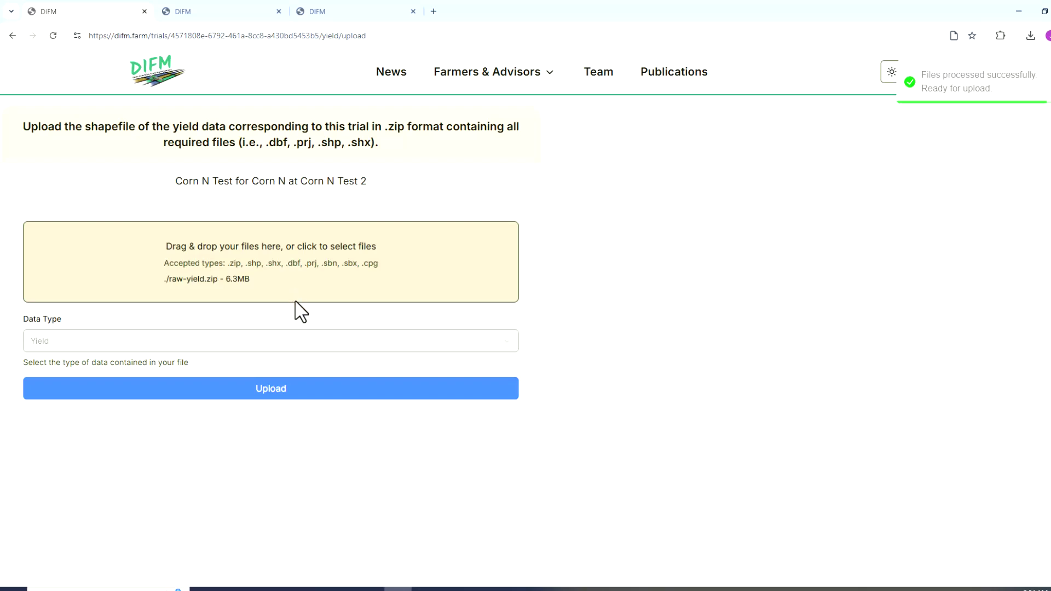
{"action": "left_click", "coordinate": [314, 390]}
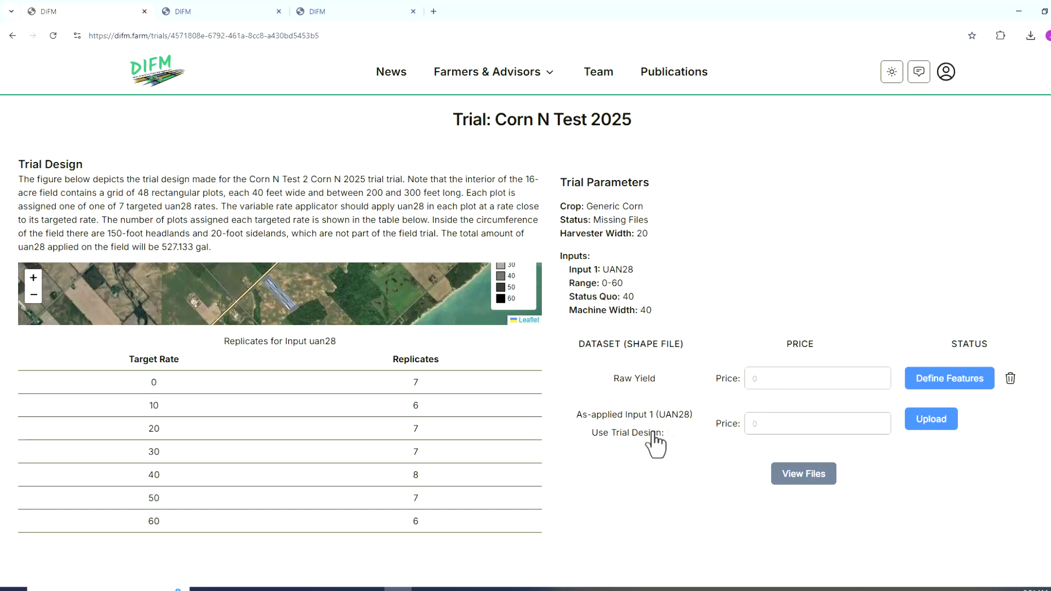
Step: Upload raw-as-applied-uan28-0.zip from the Corn Nitrogen Example folder as the As-applied Input 1 (UAN28) dataset
{"action": "left_click", "coordinate": [930, 422]}
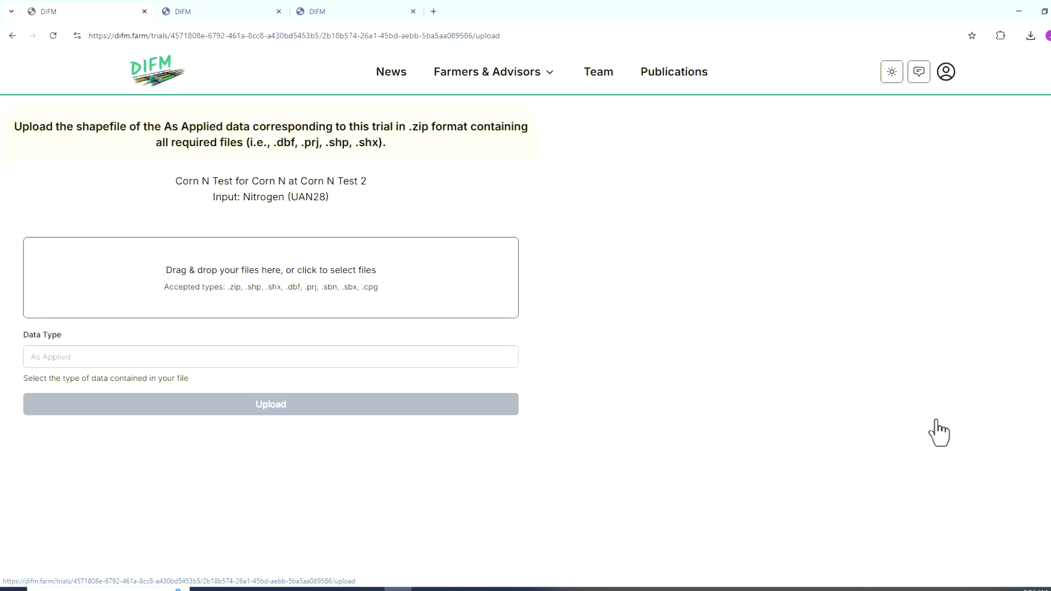
{"action": "left_click", "coordinate": [343, 590]}
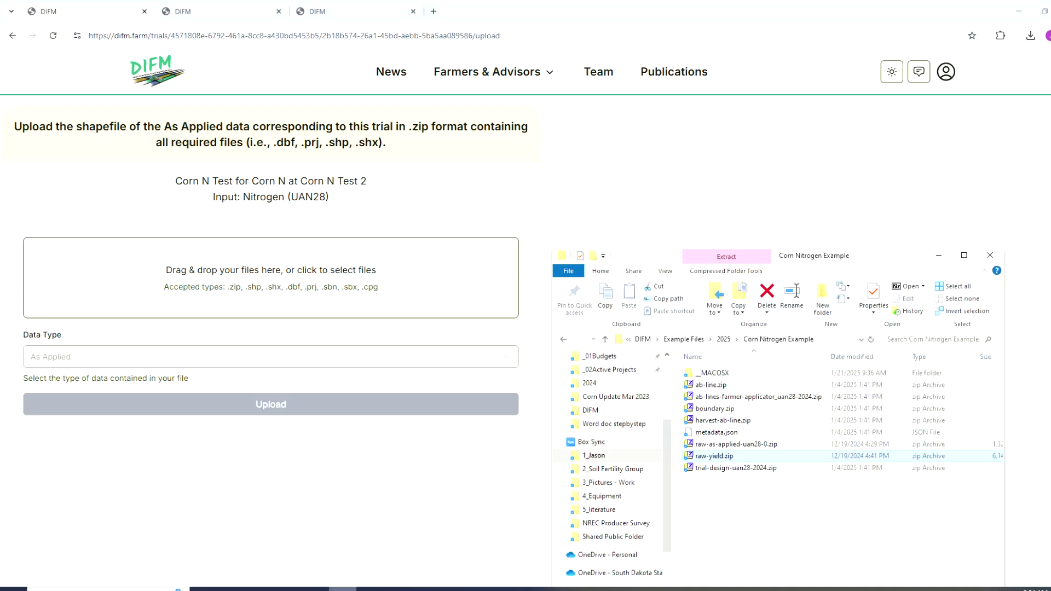
{"action": "left_click", "coordinate": [746, 446]}
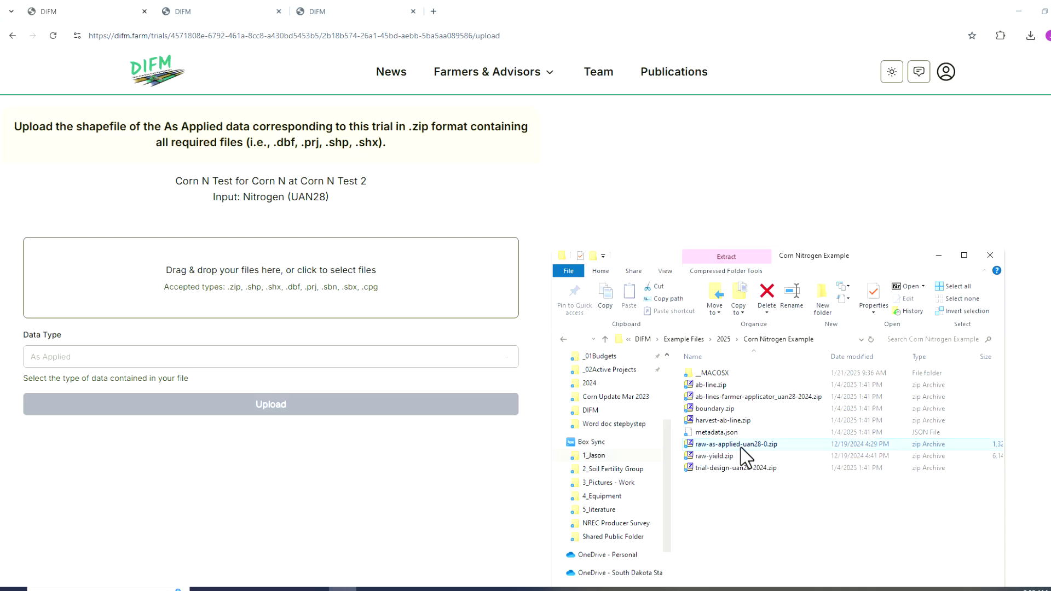
{"action": "left_click_drag", "start_coordinate": [742, 449], "coordinate": [343, 297]}
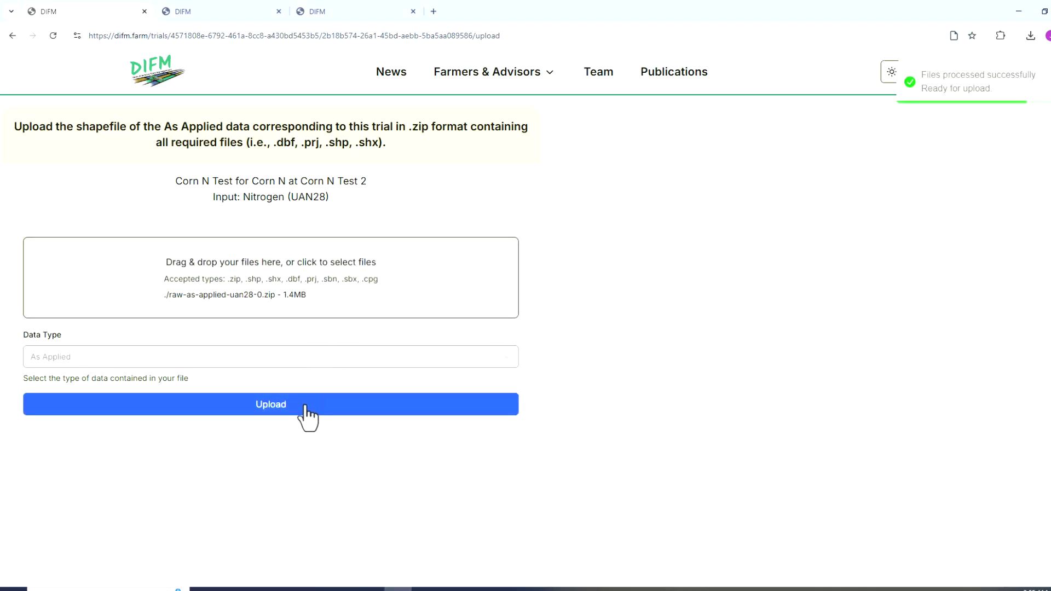
{"action": "left_click", "coordinate": [304, 408]}
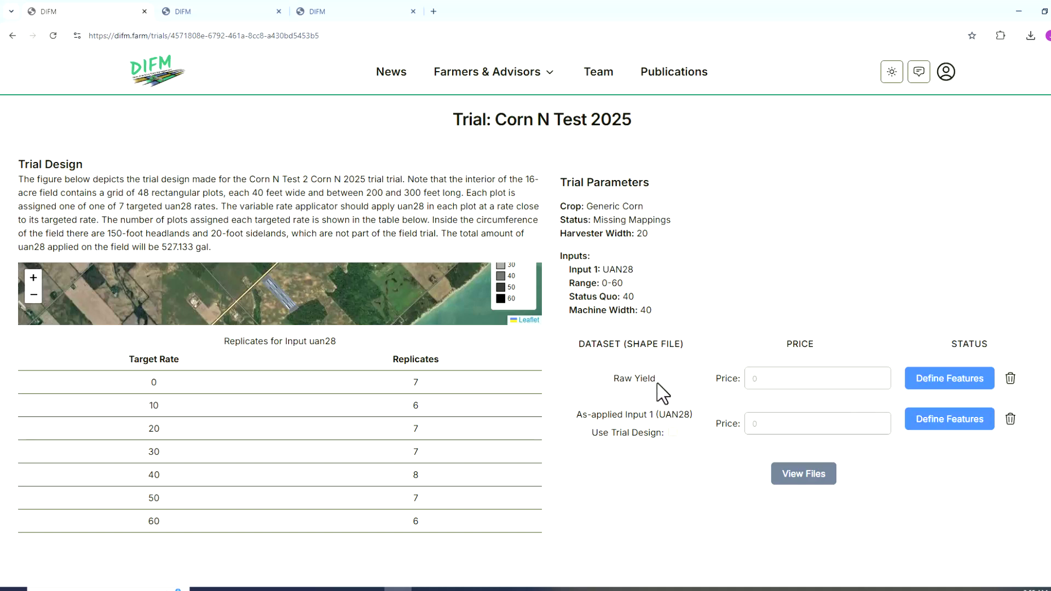
Step: Open the feature definition of the Raw Yield dataset and match Elevation to ELEVATN in feet
{"action": "left_click", "coordinate": [938, 378]}
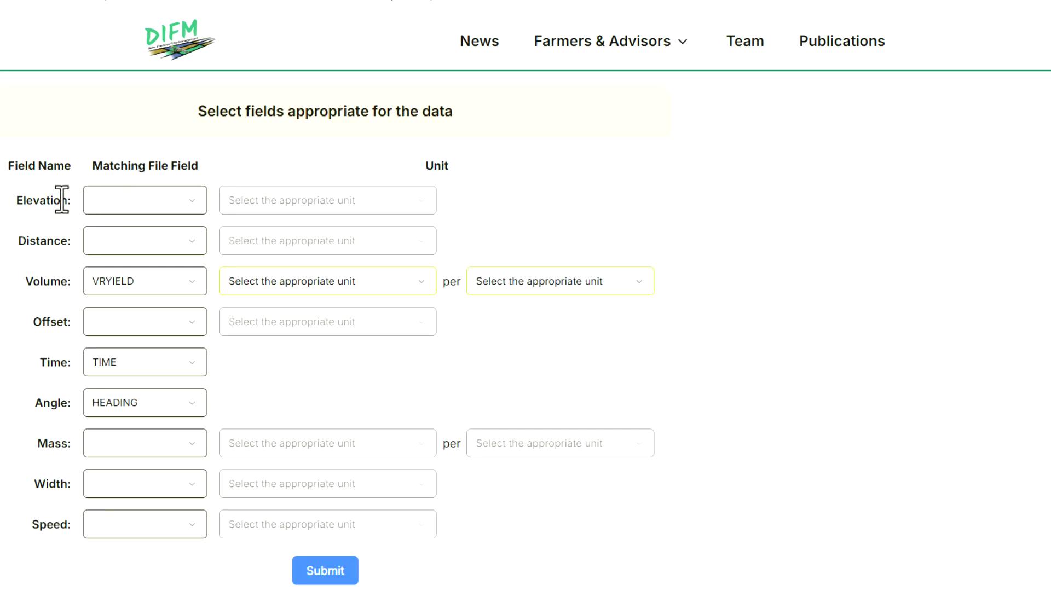
{"action": "left_click", "coordinate": [198, 201]}
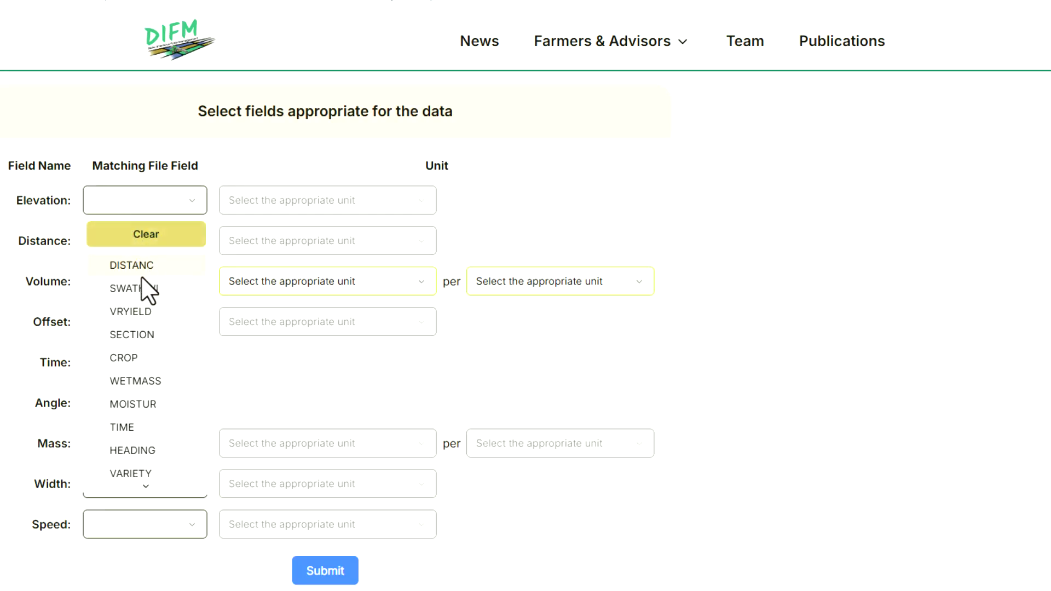
{"action": "scroll", "coordinate": [145, 289], "scroll_direction": "down", "scroll_amount": 1}
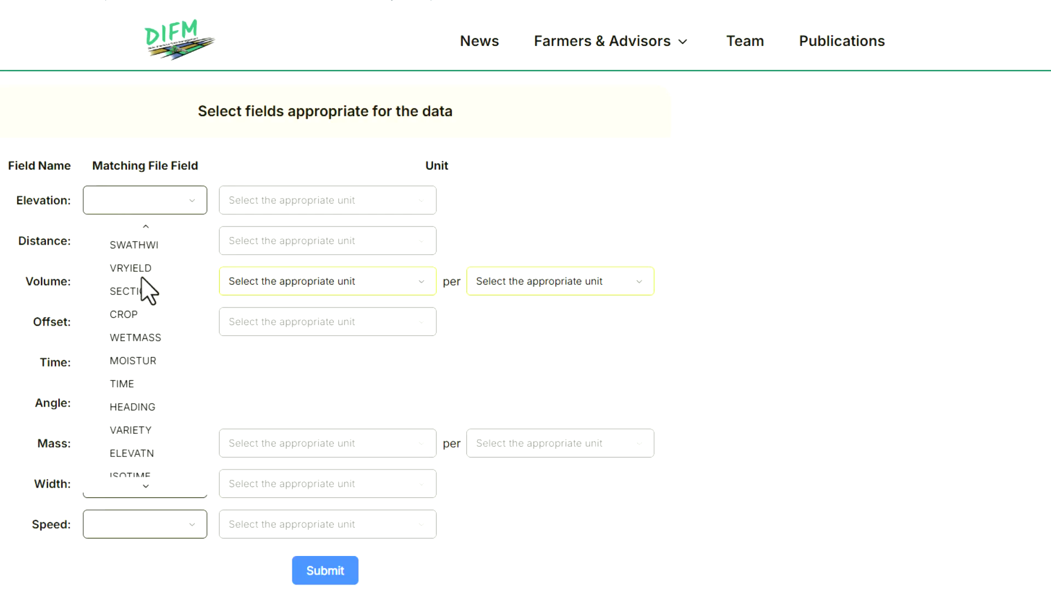
{"action": "left_click", "coordinate": [151, 452]}
{"action": "left_click", "coordinate": [370, 208]}
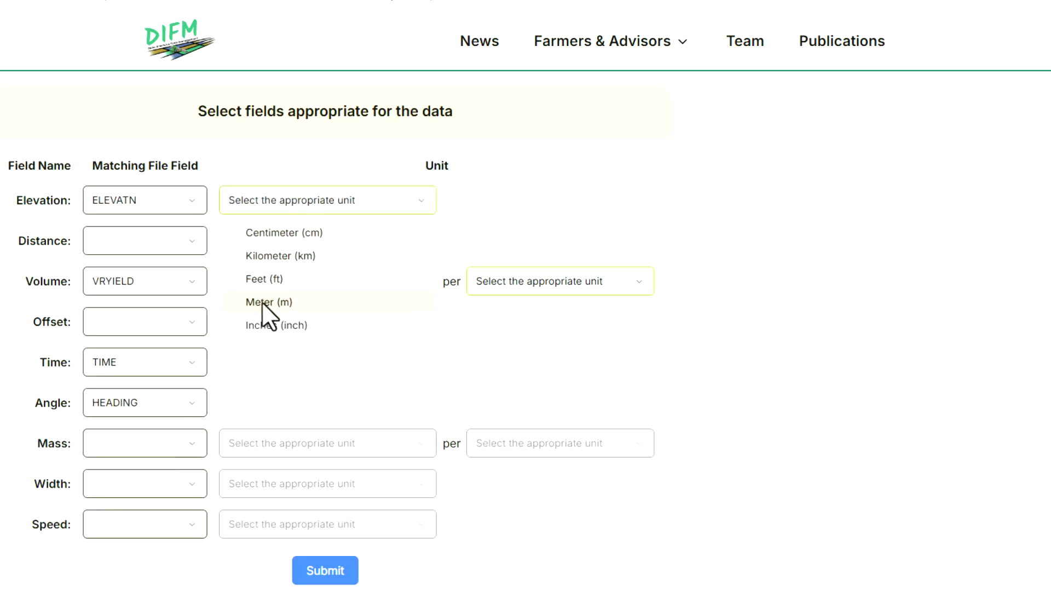
{"action": "left_click", "coordinate": [264, 284]}
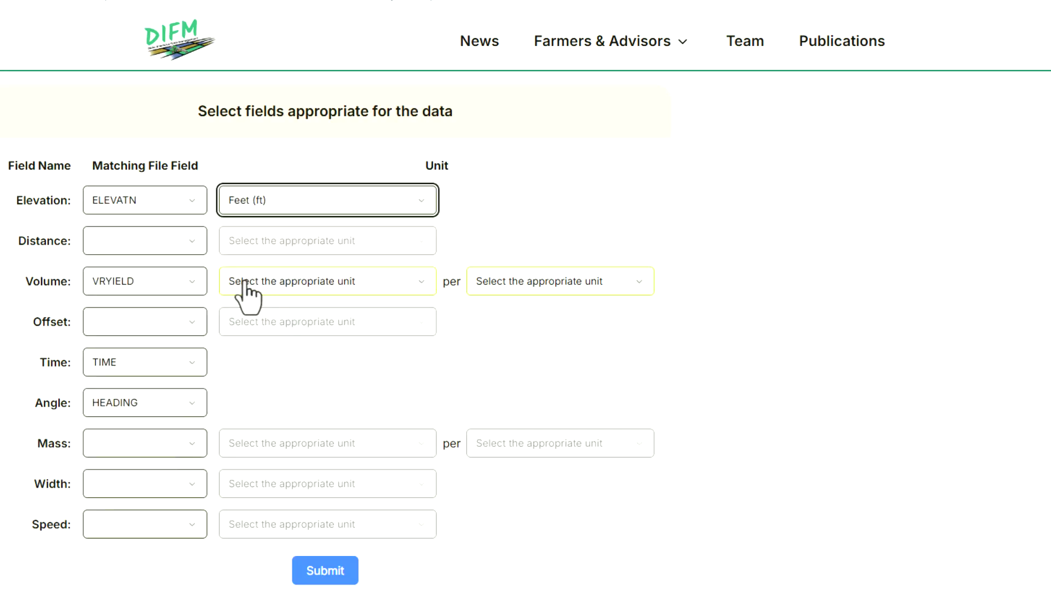
Step: Match the yield data's Distance to DISTANC in feet and set the Volume unit to bushels per acre
{"action": "left_click", "coordinate": [196, 238]}
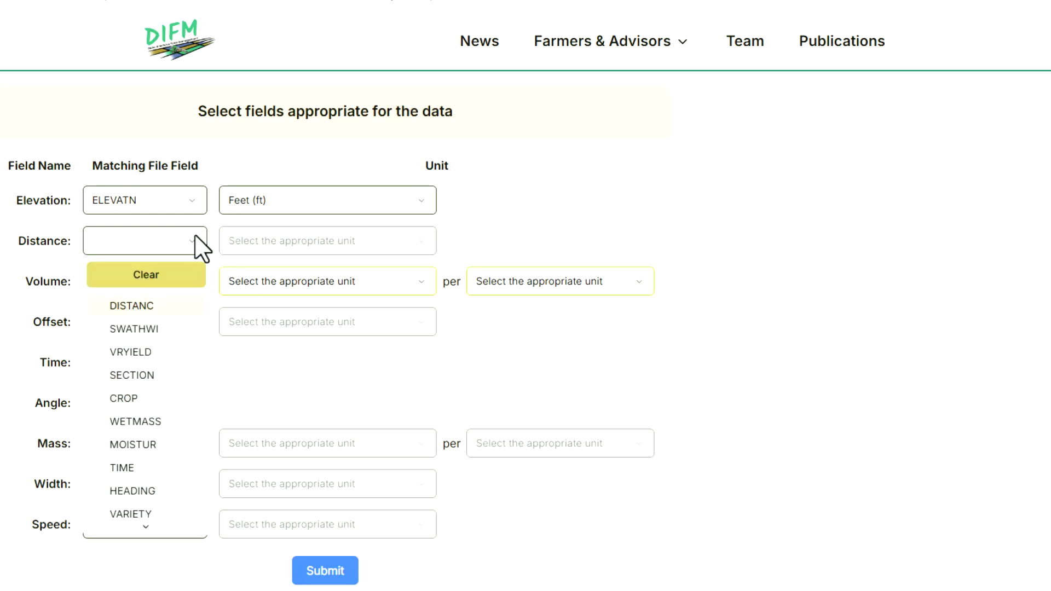
{"action": "left_click", "coordinate": [141, 307]}
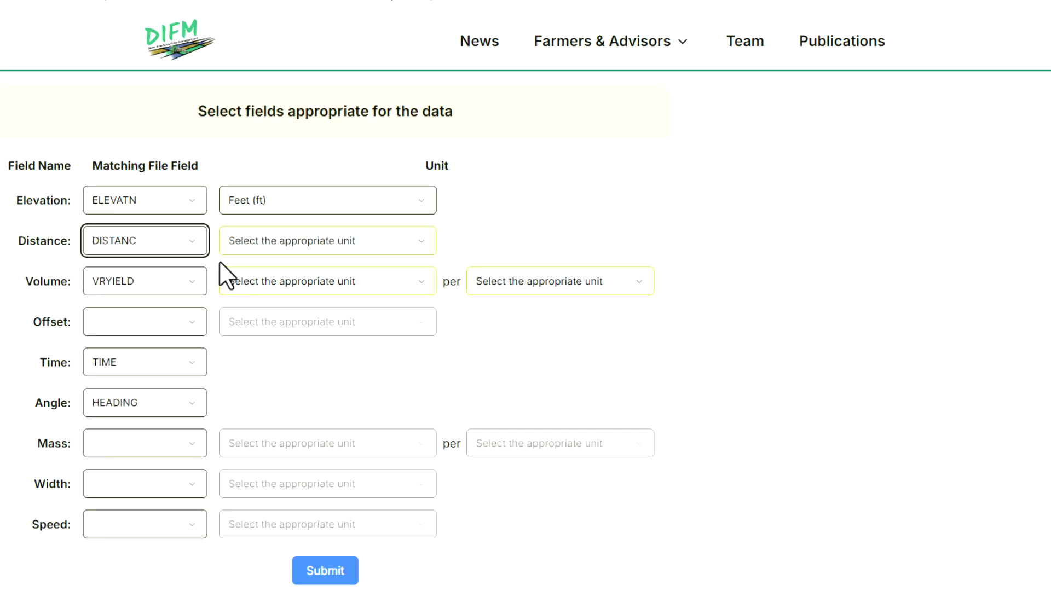
{"action": "left_click", "coordinate": [228, 251]}
{"action": "left_click", "coordinate": [275, 321]}
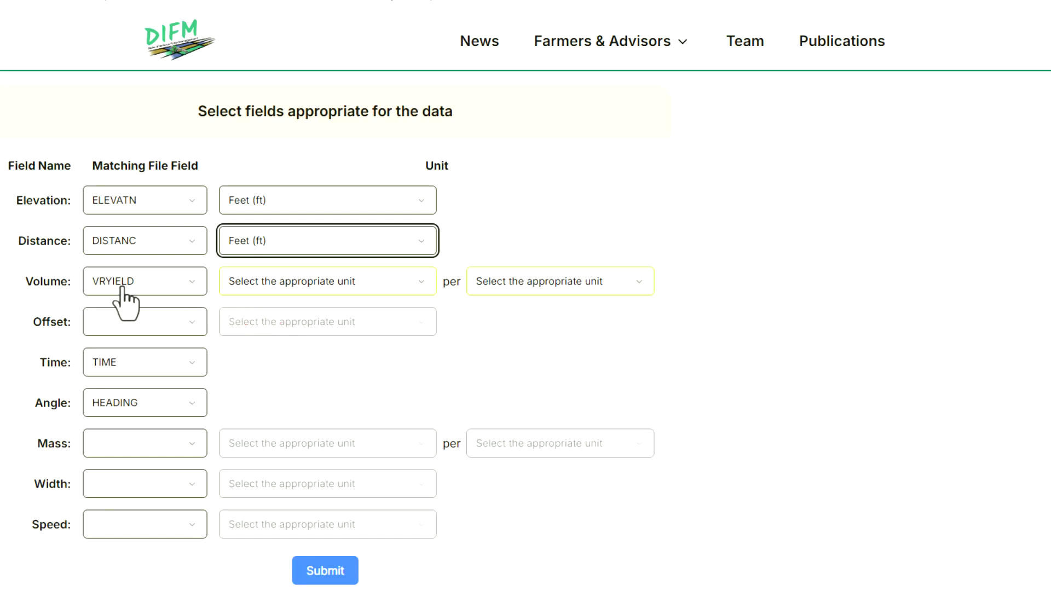
{"action": "left_click", "coordinate": [273, 291]}
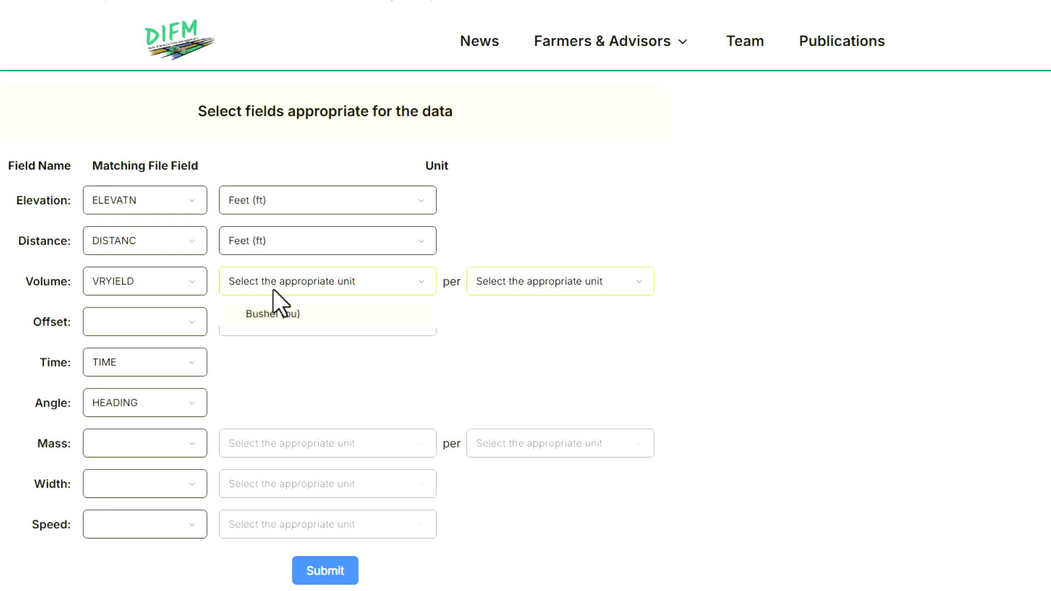
{"action": "left_click", "coordinate": [282, 313]}
{"action": "left_click", "coordinate": [504, 290]}
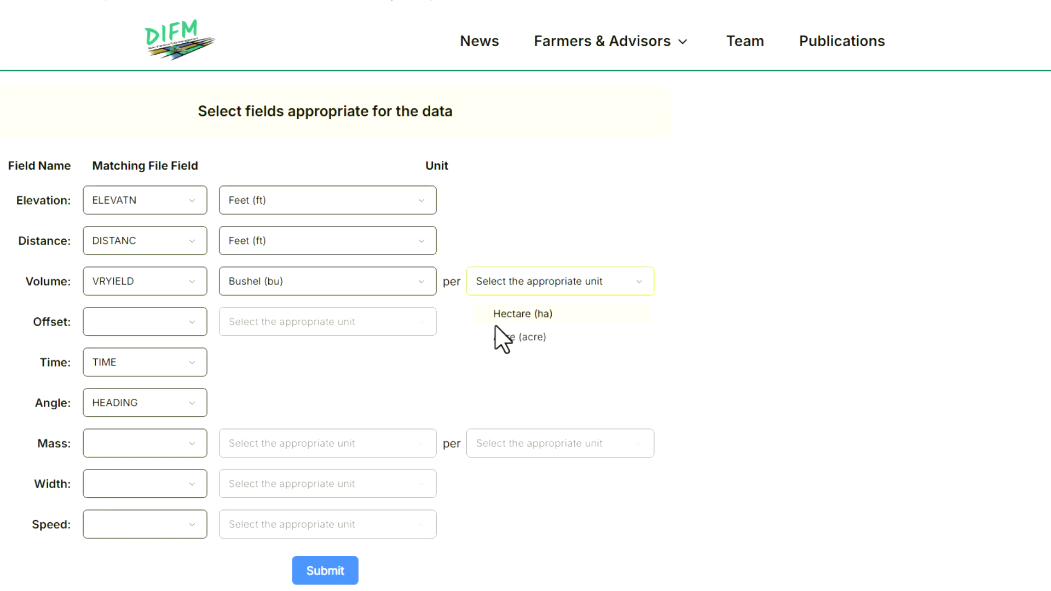
{"action": "left_click", "coordinate": [504, 338]}
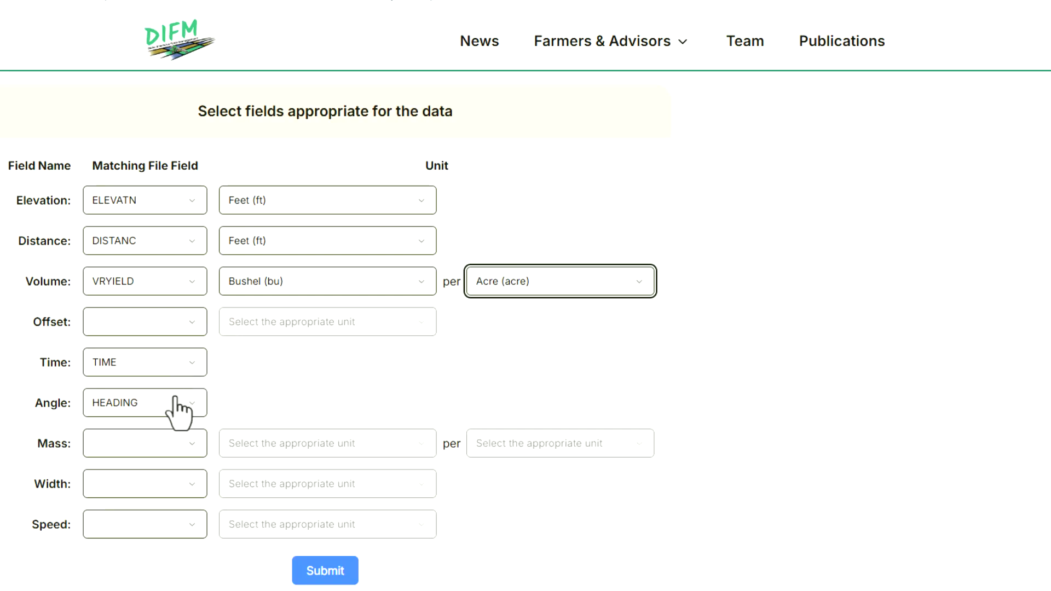
Step: Leave the yield data's Mass unmatched and match Width to SWATHWI in feet
{"action": "left_click", "coordinate": [183, 447]}
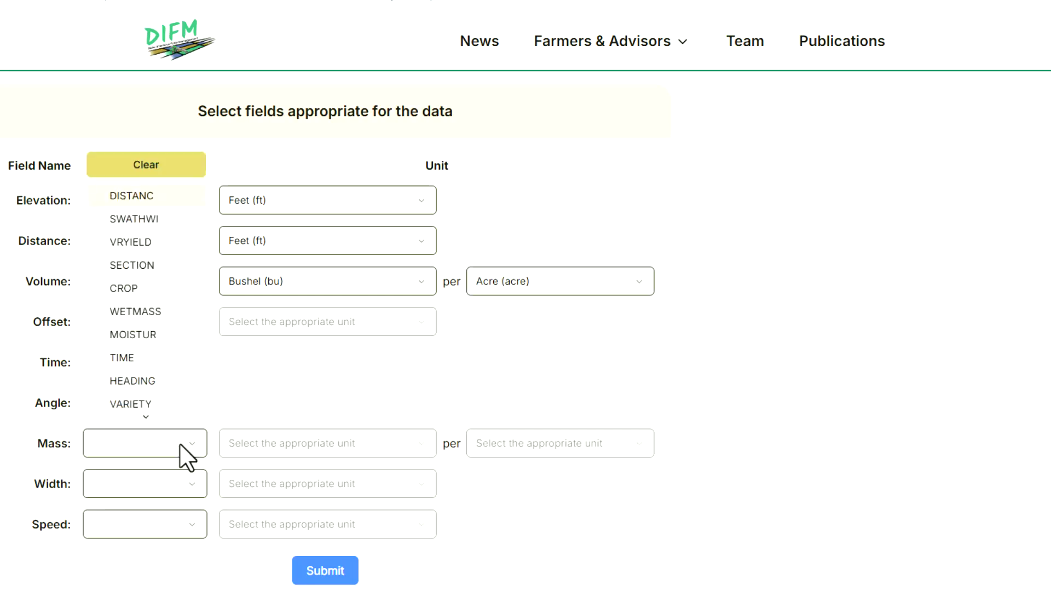
{"action": "key", "text": "Escape"}
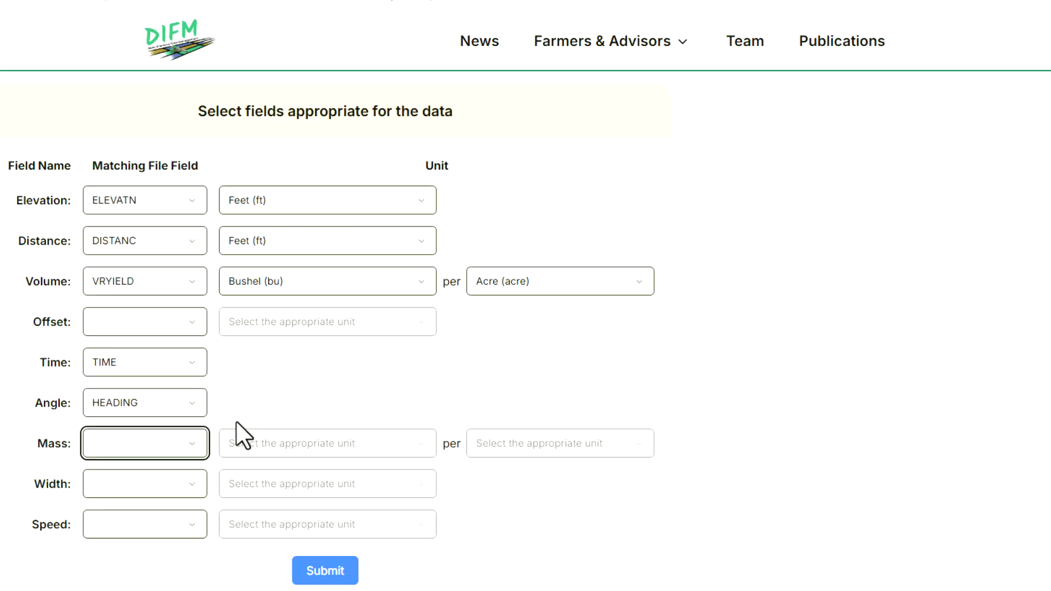
{"action": "key", "text": "Down"}
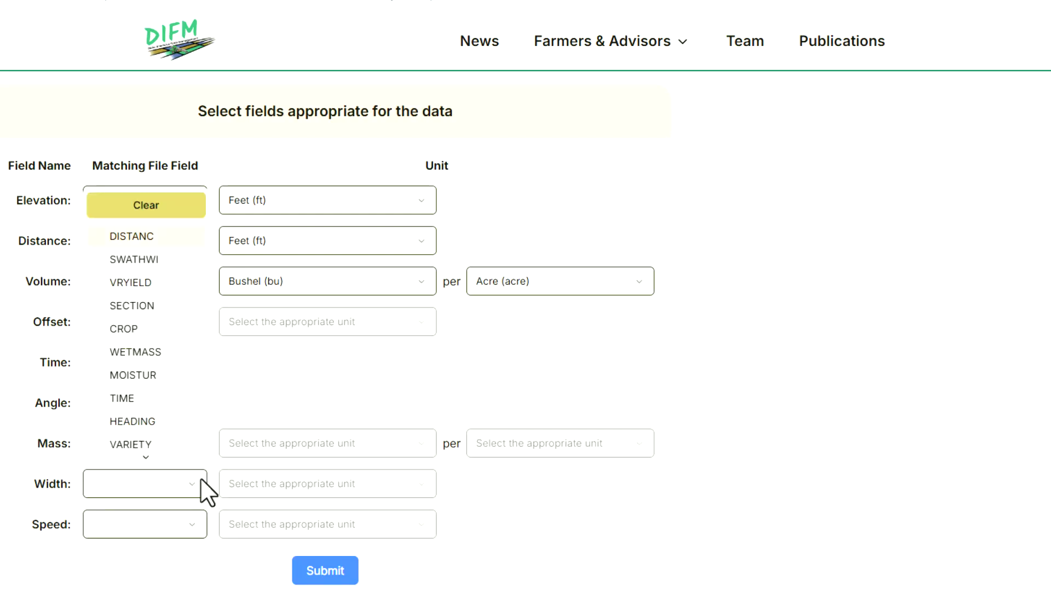
{"action": "scroll", "coordinate": [206, 469], "scroll_direction": "down", "scroll_amount": 5}
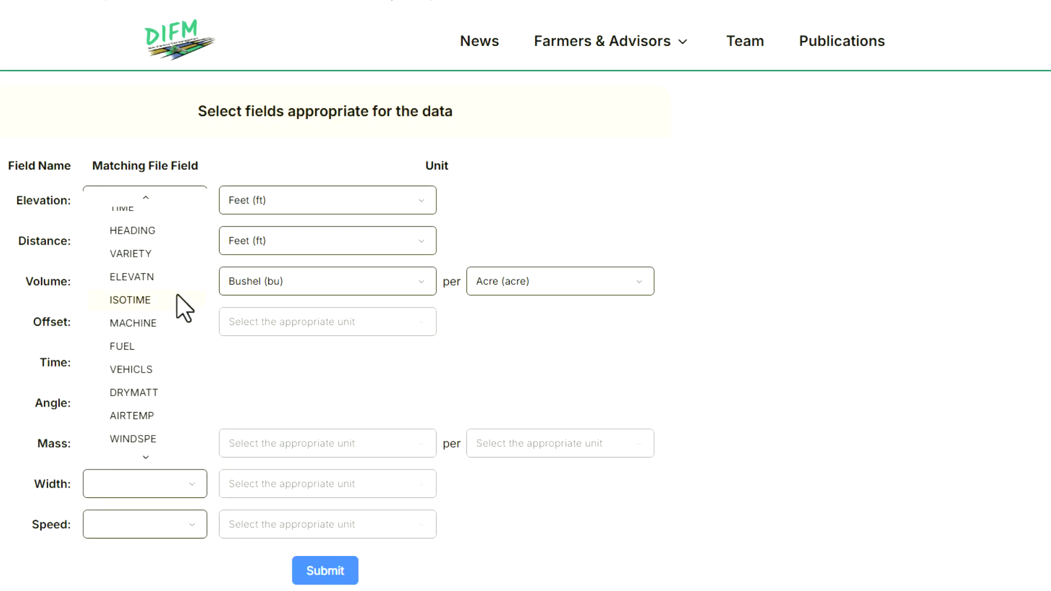
{"action": "scroll", "coordinate": [193, 352], "scroll_direction": "up", "scroll_amount": 5}
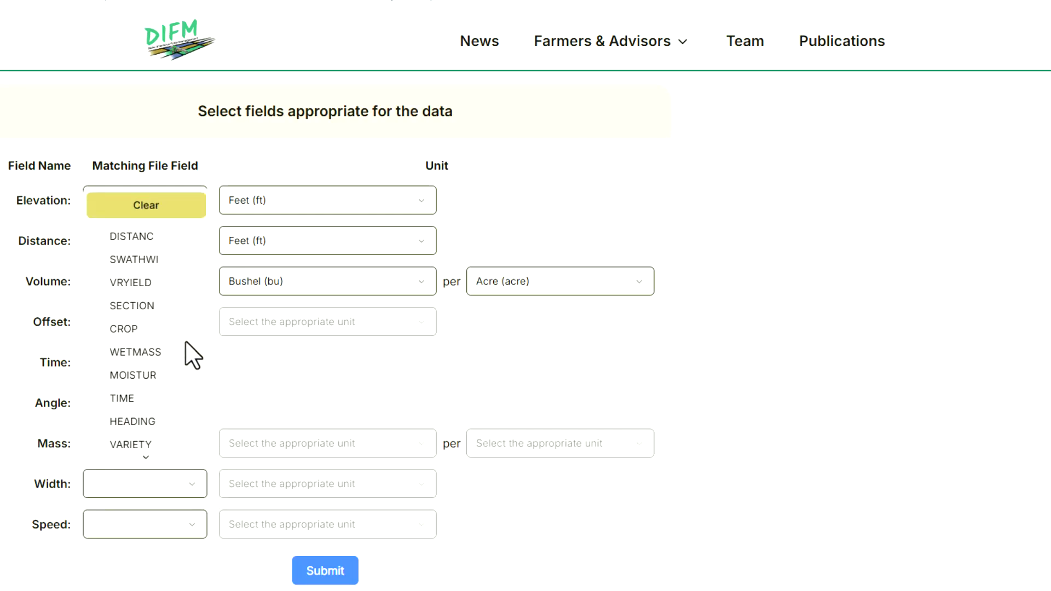
{"action": "left_click", "coordinate": [137, 262]}
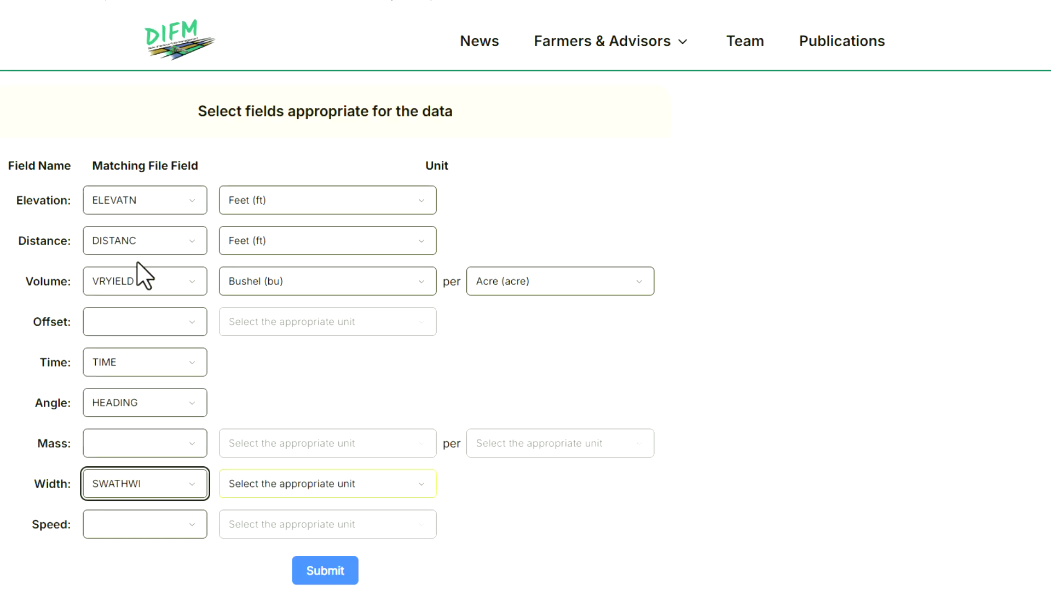
{"action": "left_click", "coordinate": [295, 496]}
{"action": "left_click", "coordinate": [264, 562]}
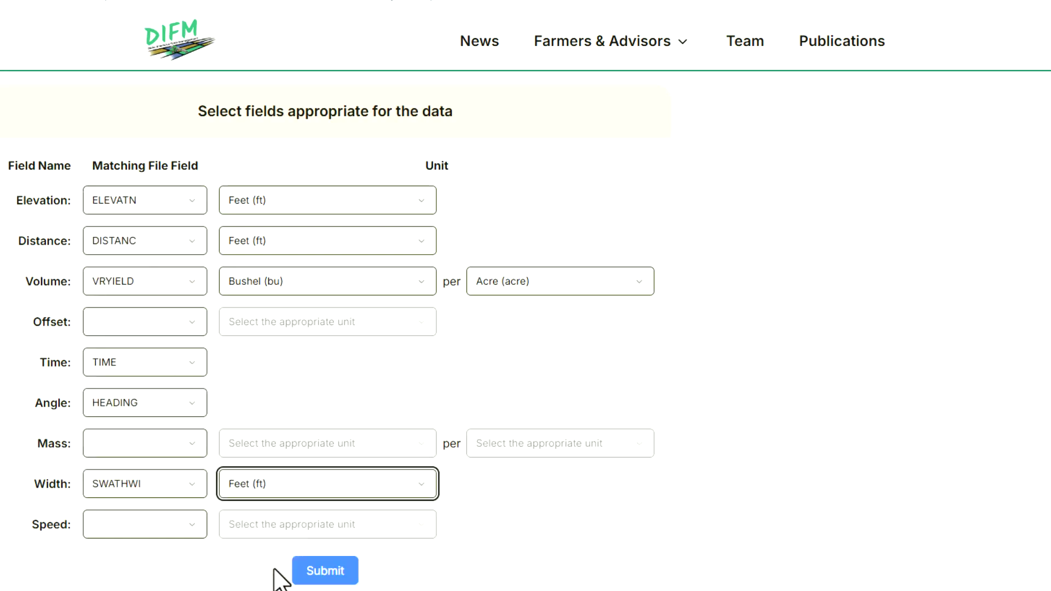
Step: Match the yield data's Speed to VEHICLS in miles per hour and submit the field definitions
{"action": "left_click", "coordinate": [172, 520]}
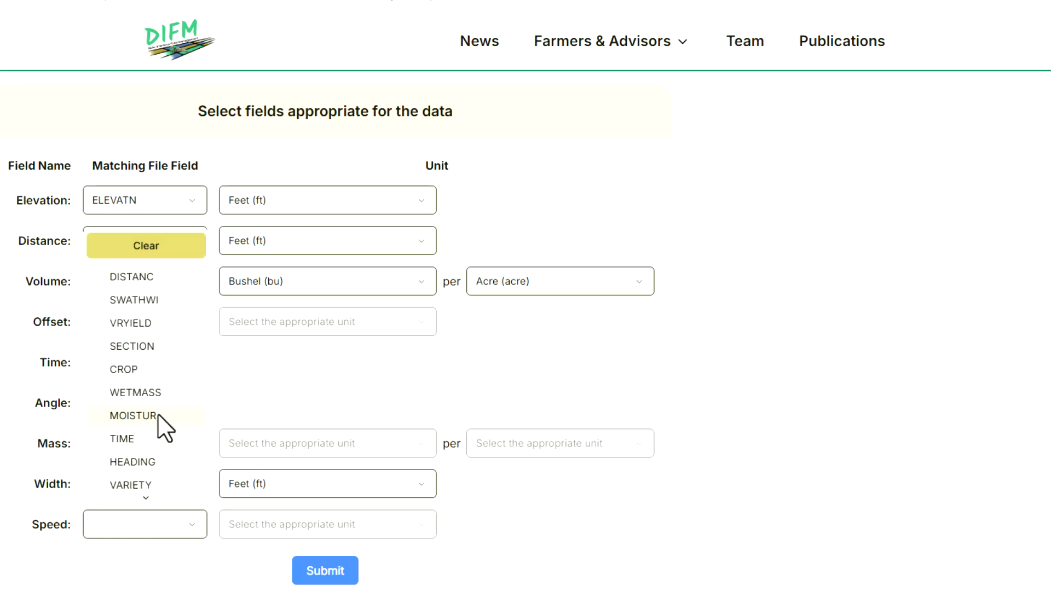
{"action": "scroll", "coordinate": [158, 415], "scroll_direction": "down", "scroll_amount": 5}
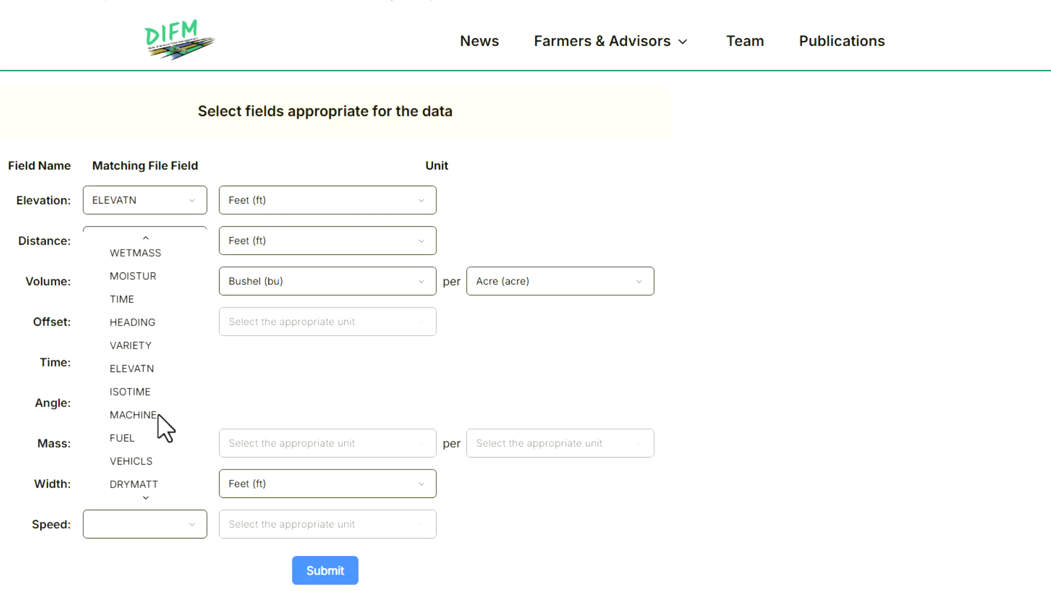
{"action": "scroll", "coordinate": [159, 443], "scroll_direction": "down", "scroll_amount": 3}
{"action": "left_click", "coordinate": [153, 410]}
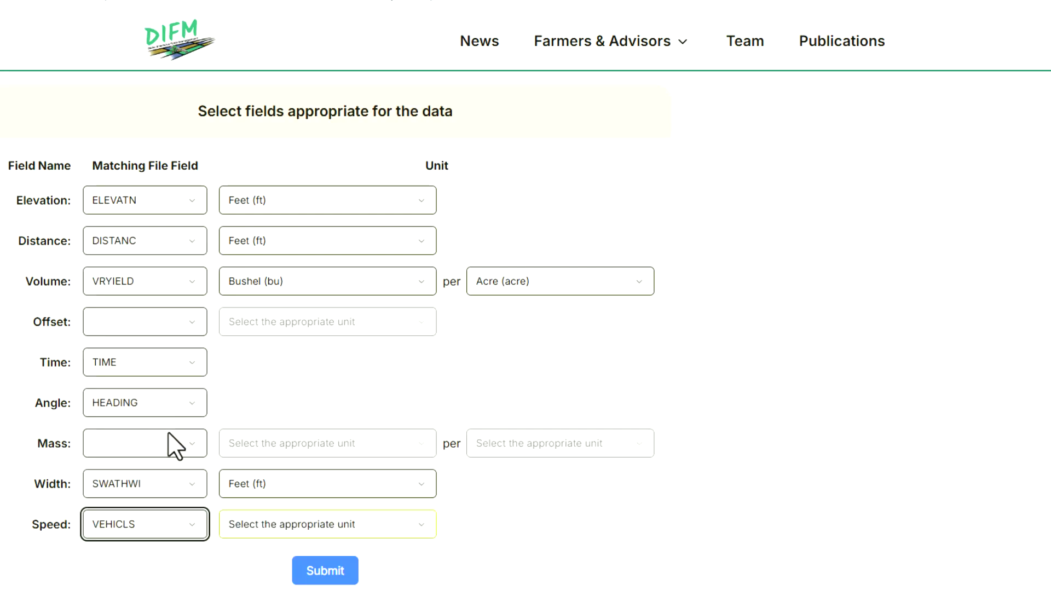
{"action": "left_click", "coordinate": [241, 522]}
{"action": "left_click", "coordinate": [274, 590]}
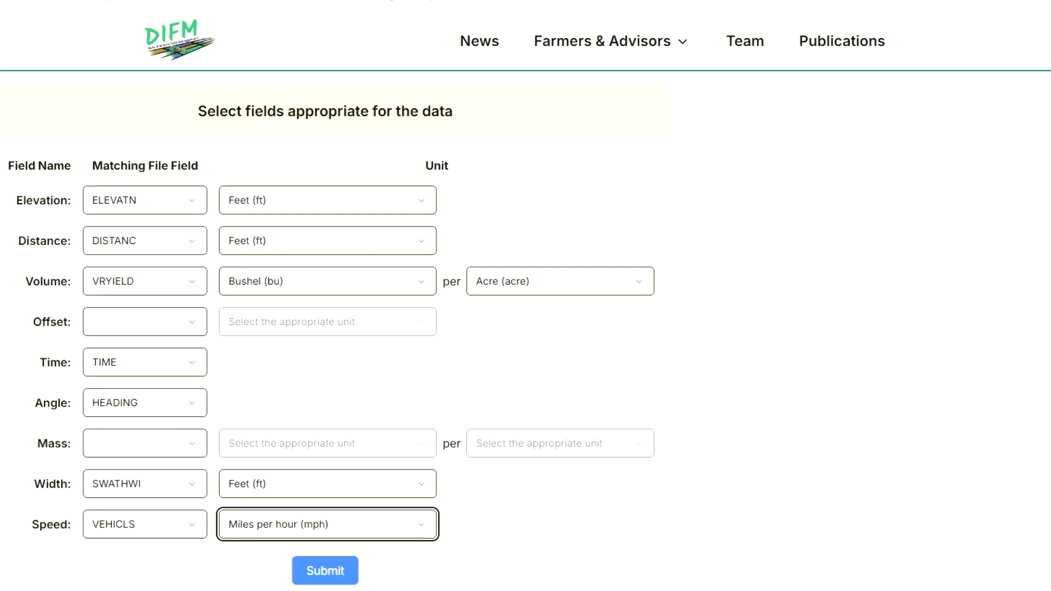
{"action": "left_click", "coordinate": [322, 573]}
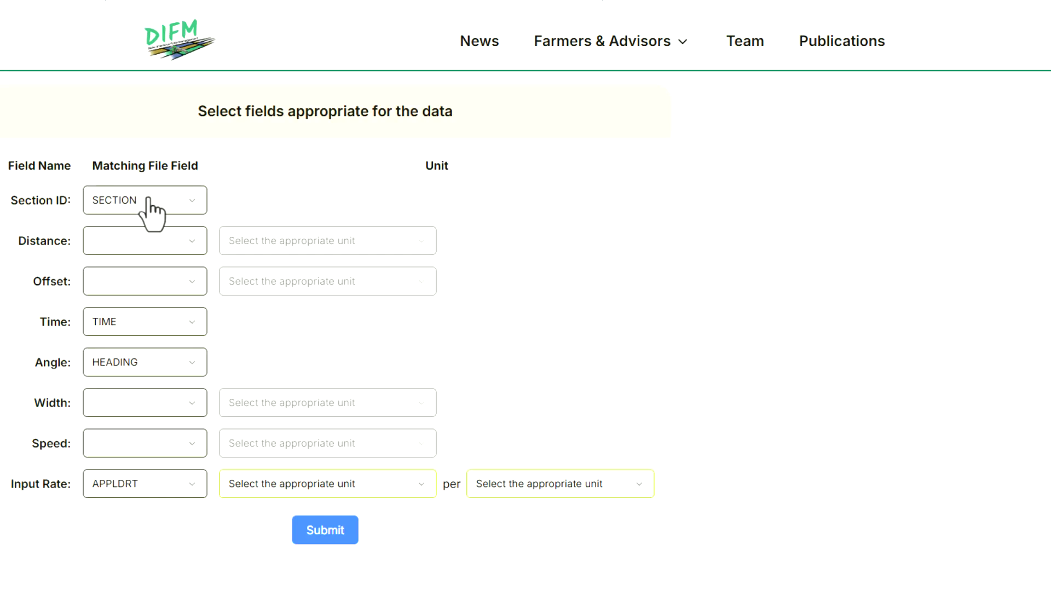
Step: In the as-applied UAN28 feature definition, match Distance to DISTANC in feet
{"action": "left_click", "coordinate": [150, 243]}
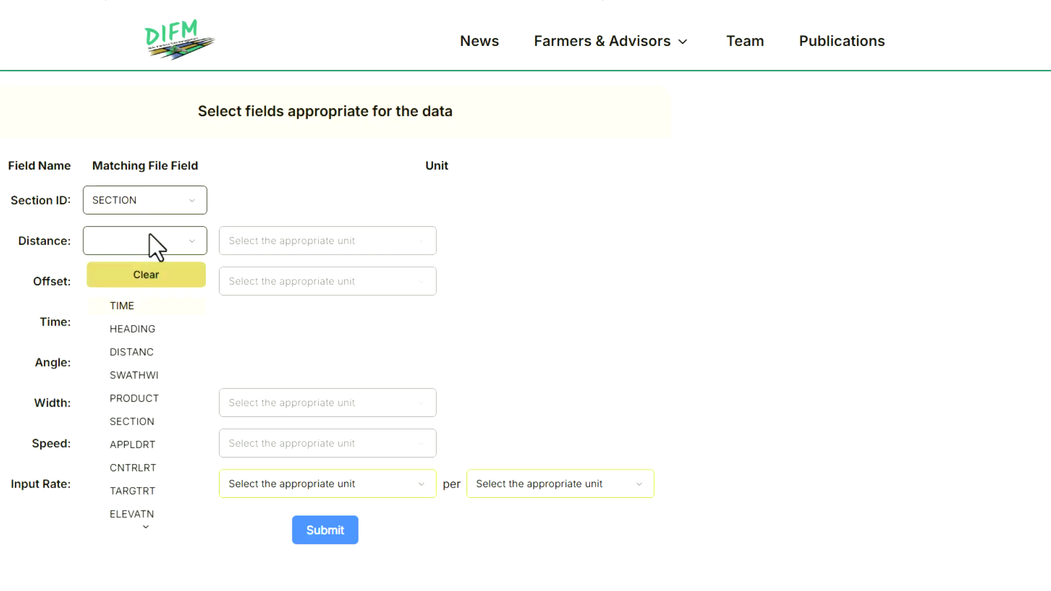
{"action": "left_click", "coordinate": [149, 358]}
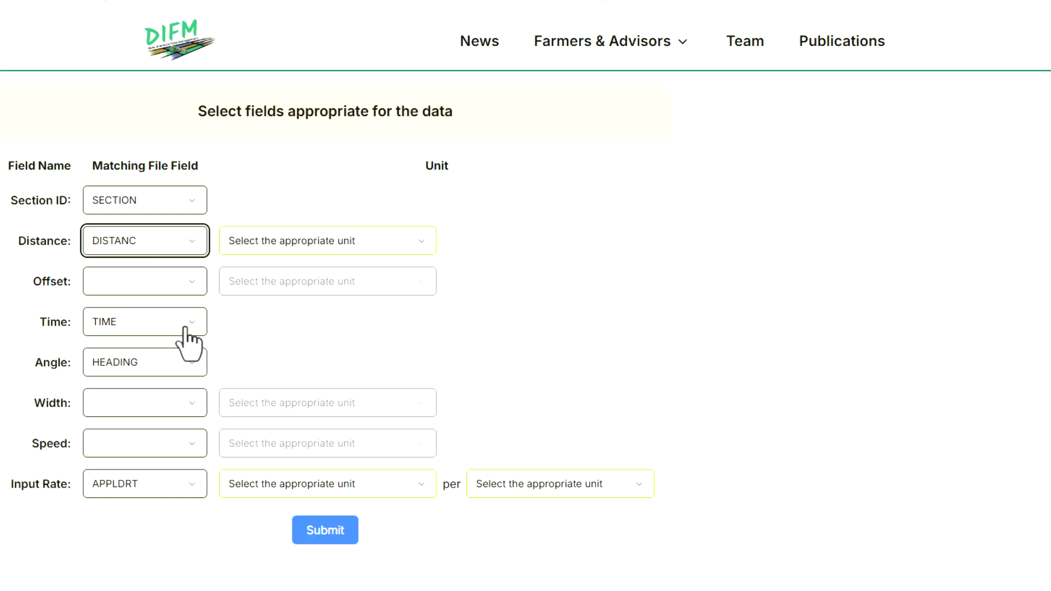
{"action": "left_click", "coordinate": [254, 252]}
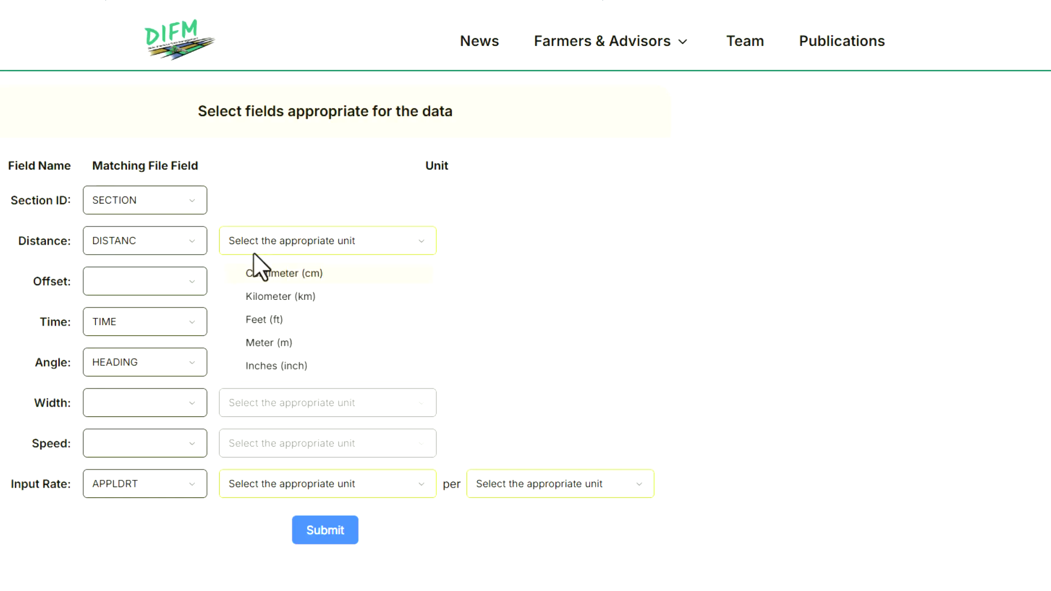
{"action": "left_click", "coordinate": [259, 319]}
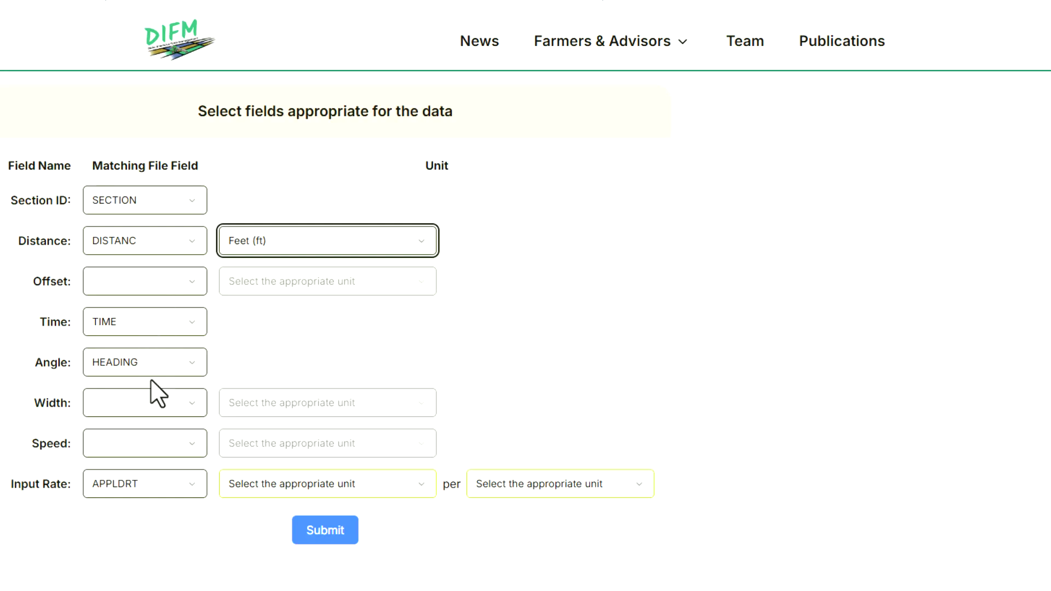
Step: Match the as-applied data's Width to SWATHWI in feet
{"action": "left_click", "coordinate": [154, 405]}
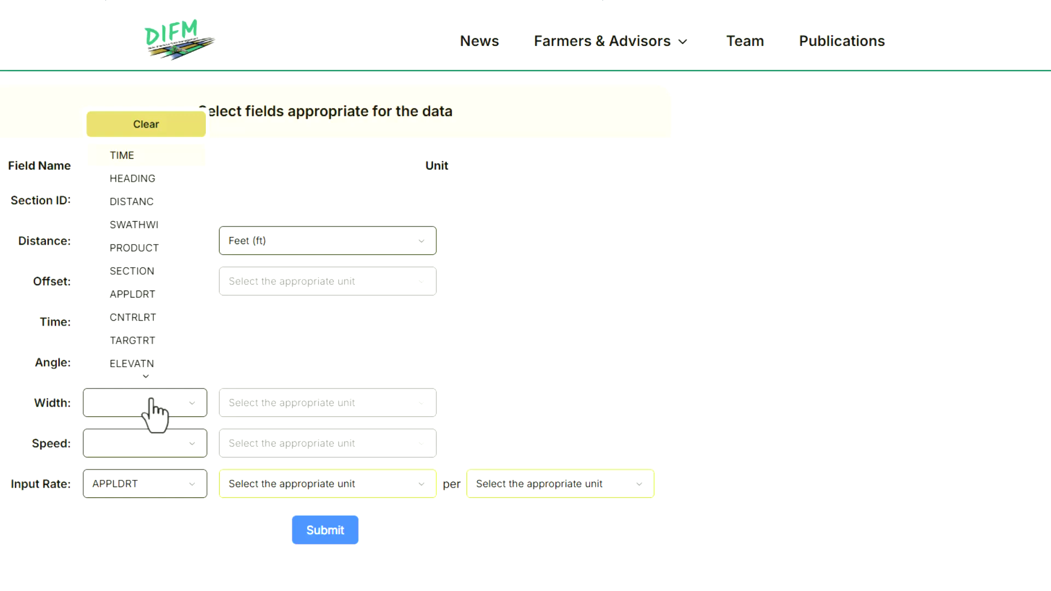
{"action": "left_click", "coordinate": [155, 230]}
{"action": "left_click", "coordinate": [276, 402]}
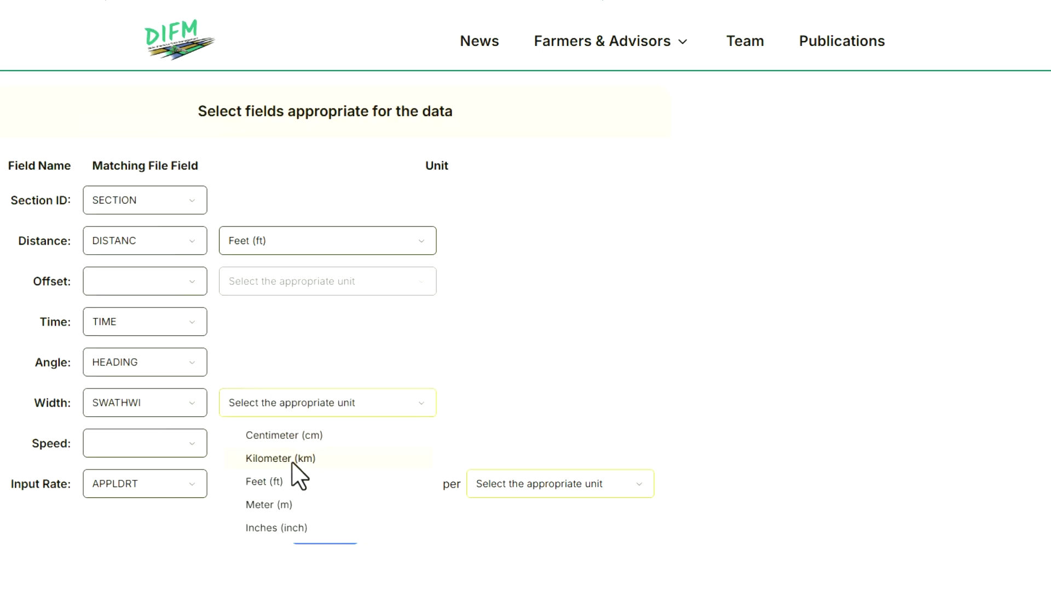
{"action": "left_click", "coordinate": [265, 482]}
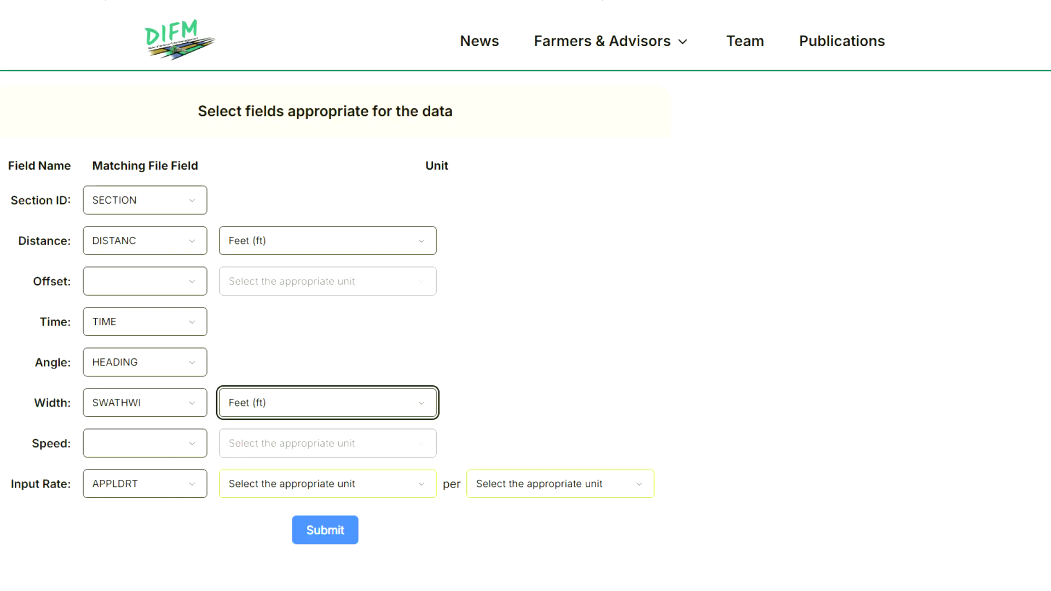
Step: Match the as-applied data's Speed to VEHICLS in miles per hour
{"action": "left_click", "coordinate": [191, 441]}
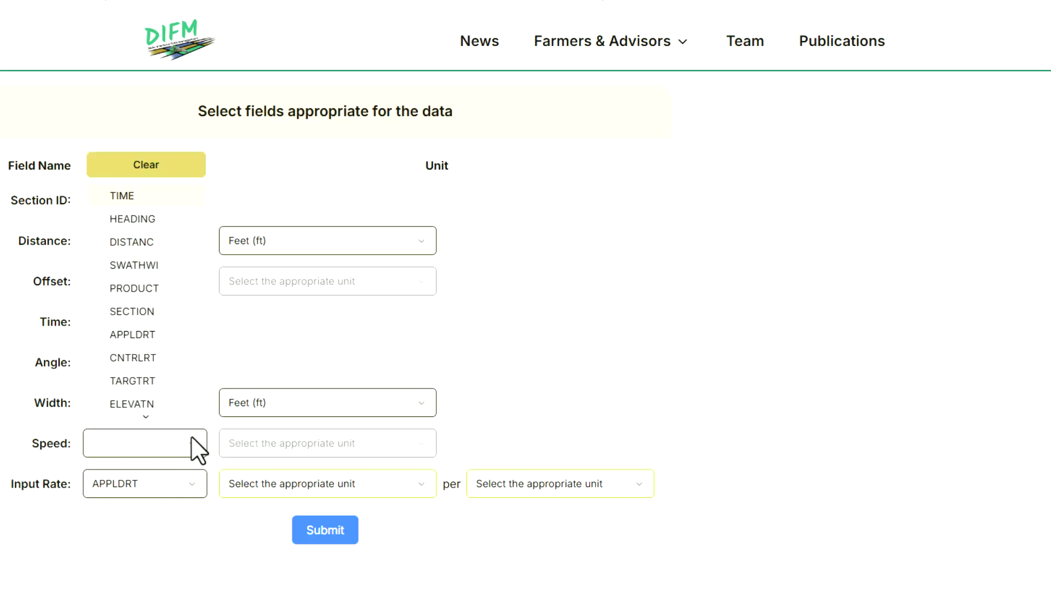
{"action": "scroll", "coordinate": [189, 417], "scroll_direction": "down", "scroll_amount": 3}
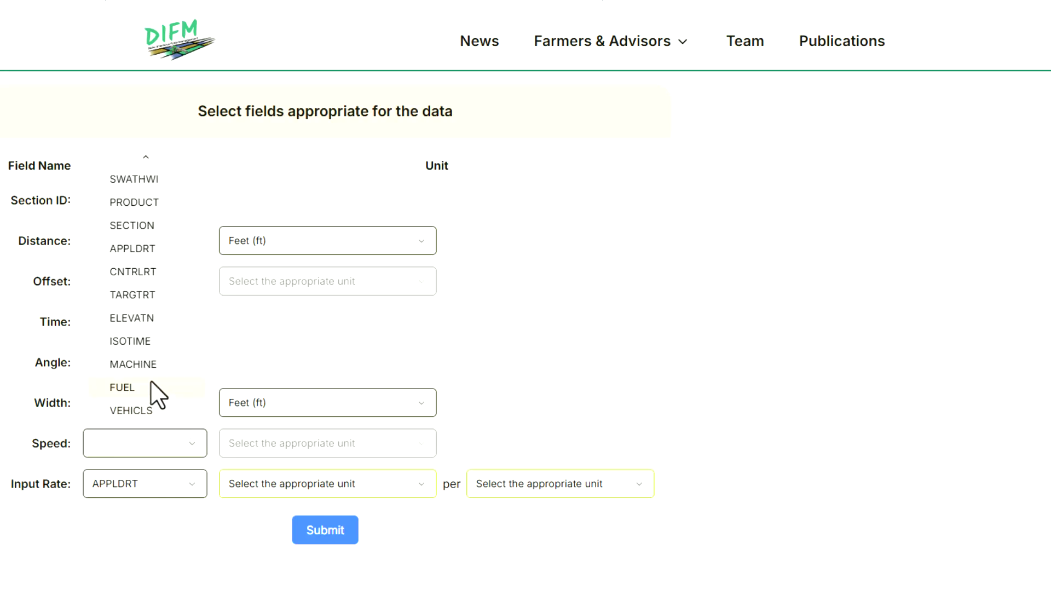
{"action": "left_click", "coordinate": [152, 414]}
{"action": "left_click", "coordinate": [278, 452]}
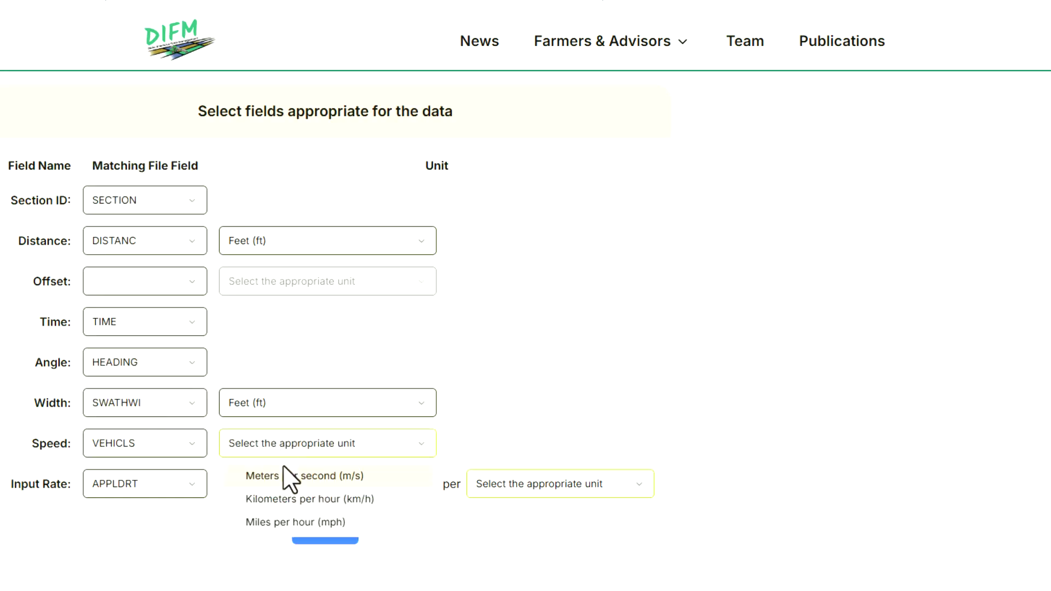
{"action": "left_click", "coordinate": [292, 523]}
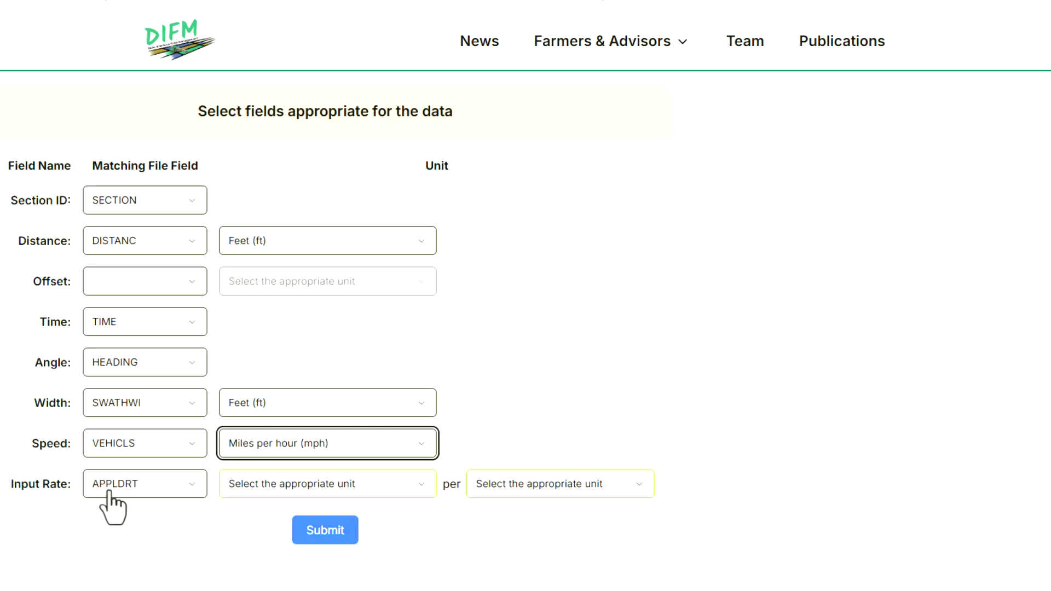
Step: Set the as-applied Input Rate unit to gallons per acre and submit the field definitions
{"action": "left_click", "coordinate": [286, 488]}
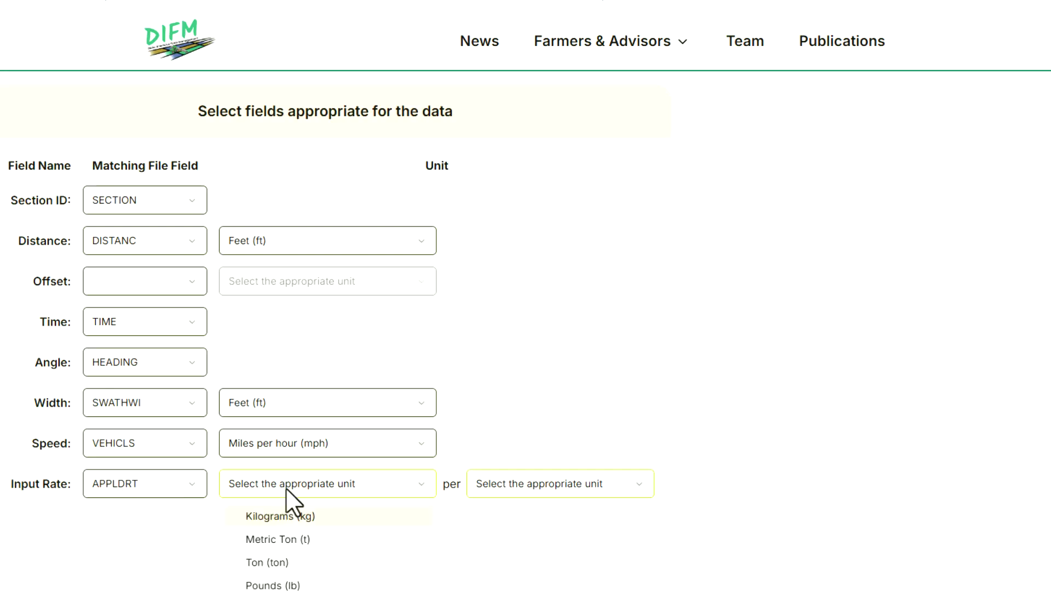
{"action": "left_click", "coordinate": [310, 590]}
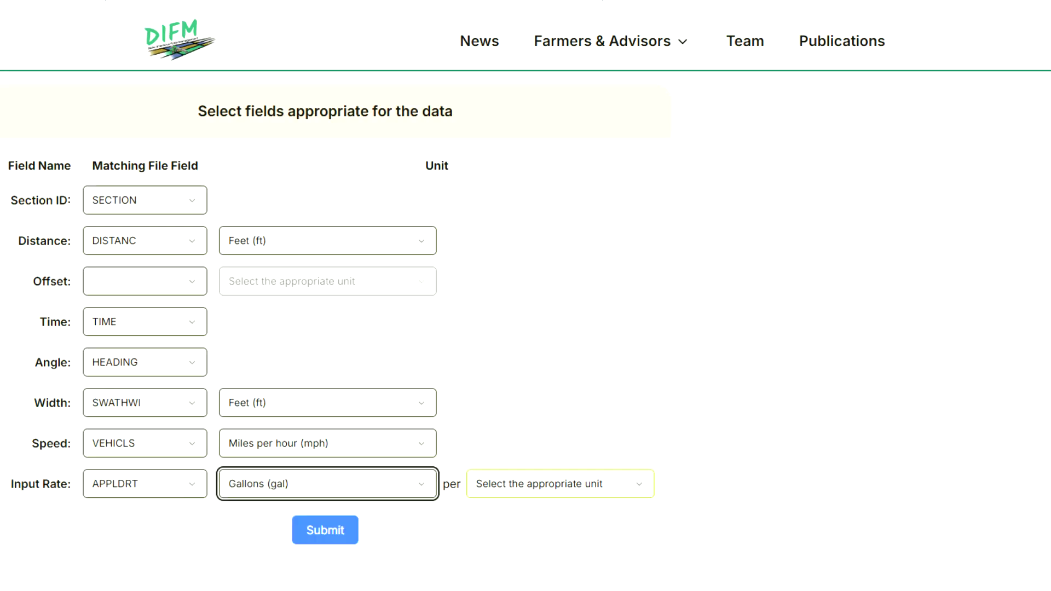
{"action": "left_click", "coordinate": [491, 487]}
{"action": "left_click", "coordinate": [512, 539]}
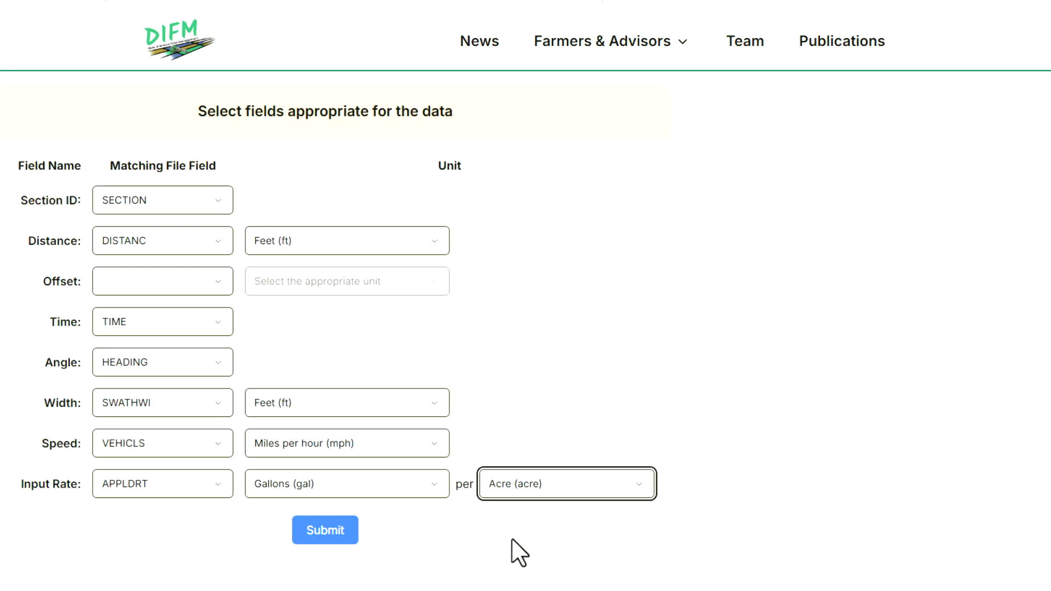
{"action": "left_click", "coordinate": [332, 531]}
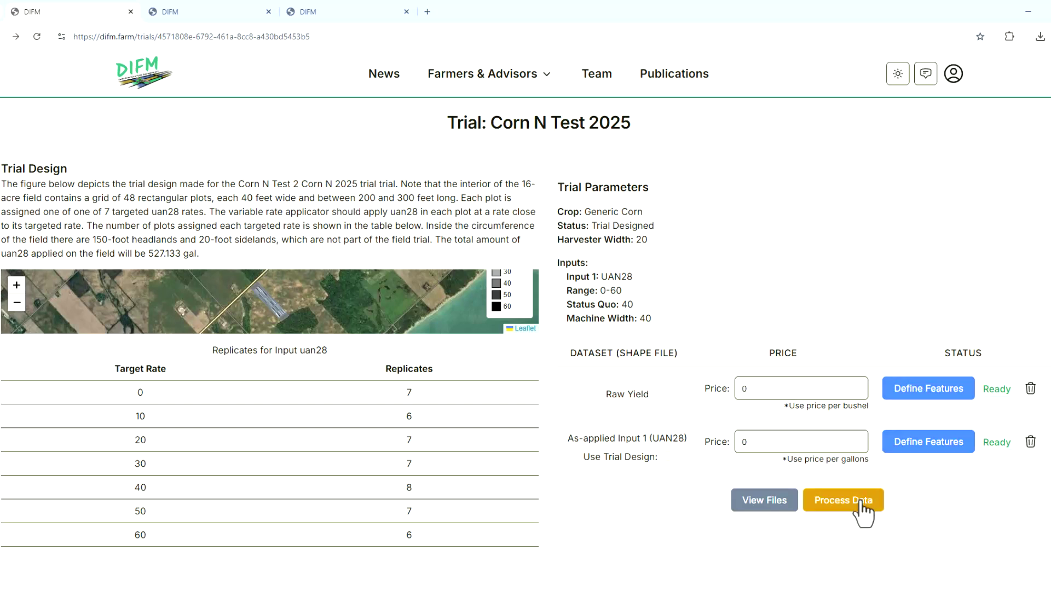
Step: Set the Raw Yield price to 4 and the UAN28 price to 2.5, and start processing the trial data
{"action": "left_click", "coordinate": [758, 389]}
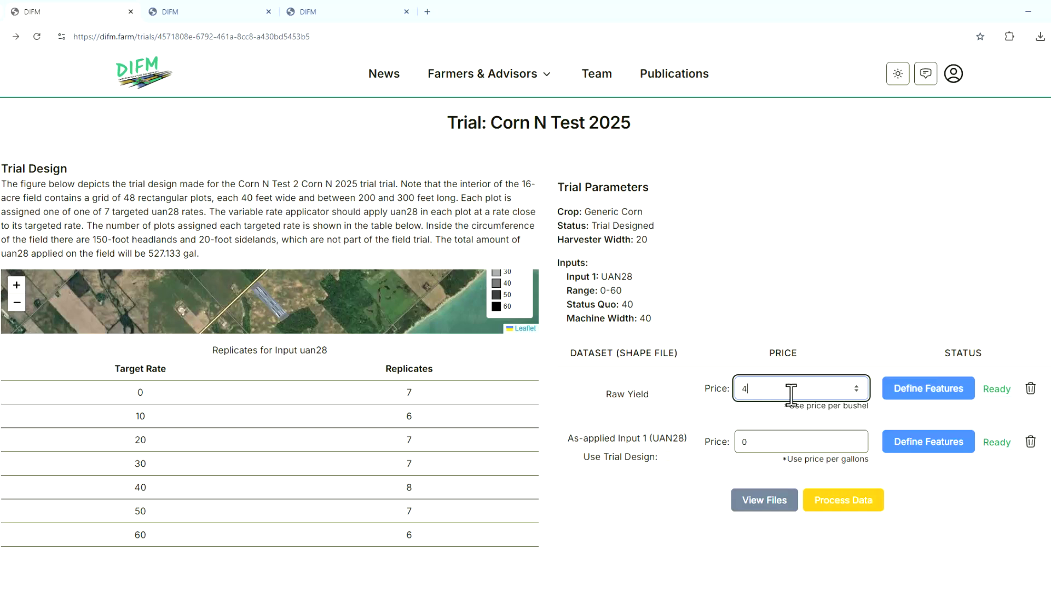
{"action": "left_click", "coordinate": [754, 448]}
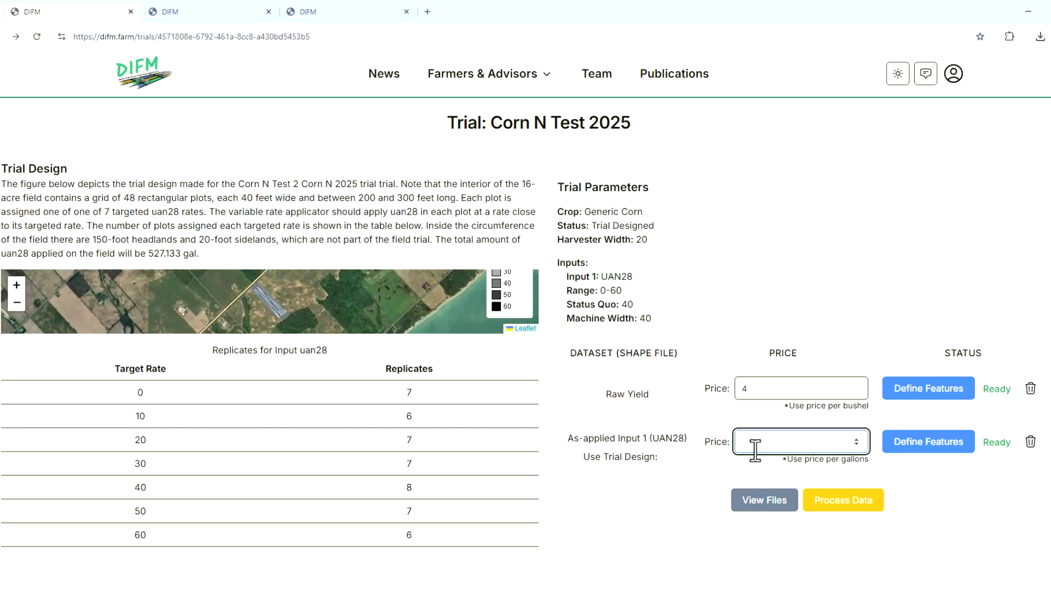
{"action": "type", "text": "2"}
{"action": "right_click", "coordinate": [755, 450]}
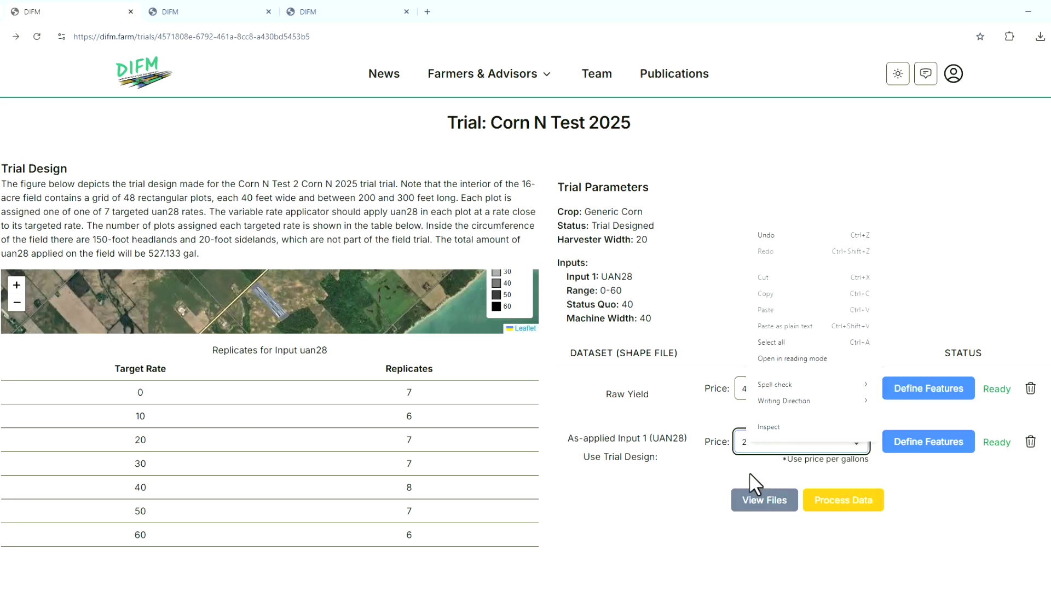
{"action": "left_click", "coordinate": [763, 445]}
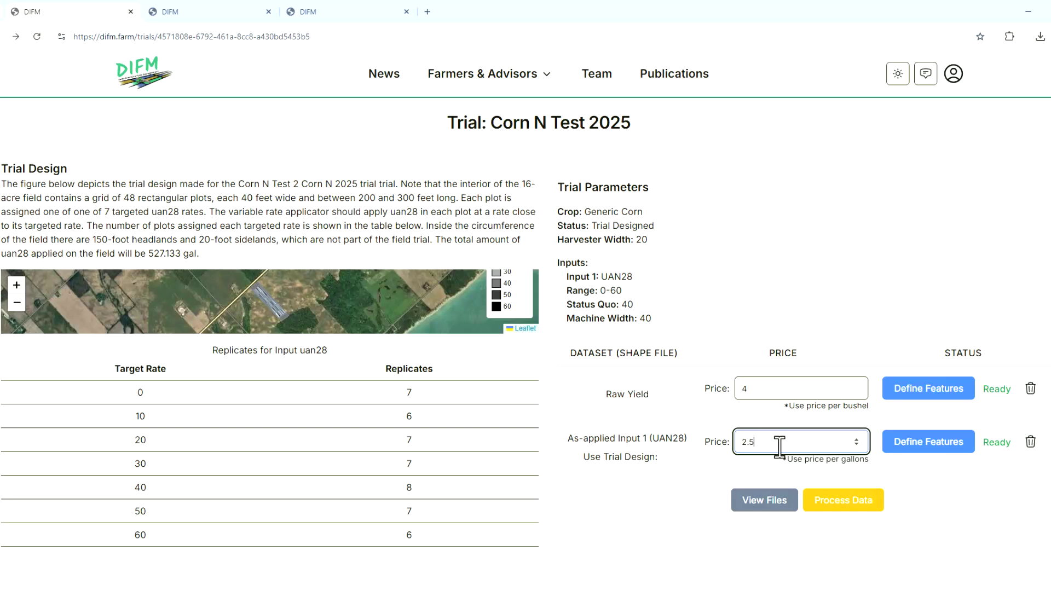
{"action": "key", "text": "Tab"}
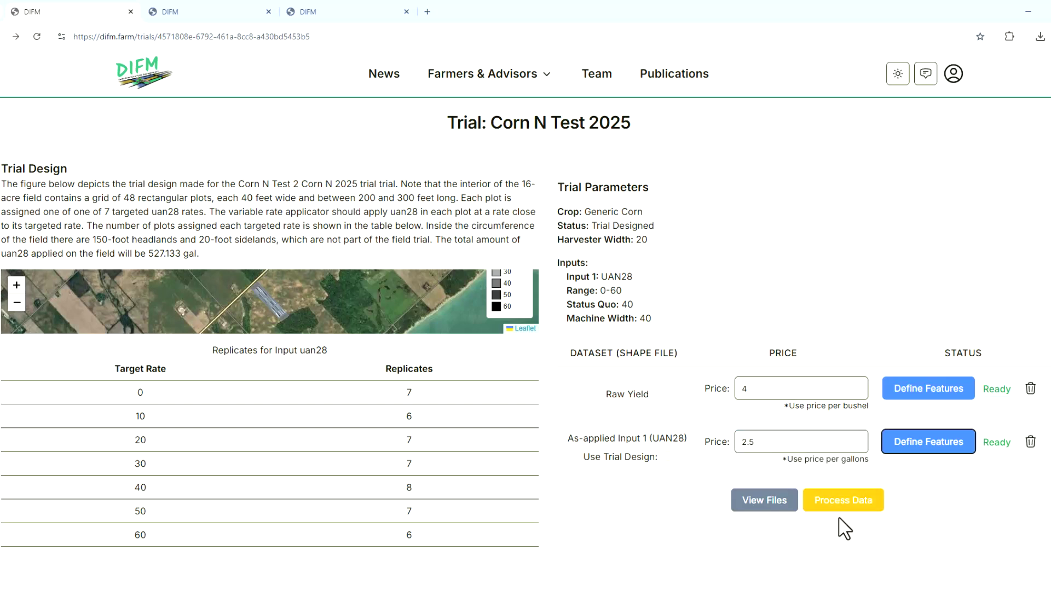
{"action": "left_click", "coordinate": [856, 505]}
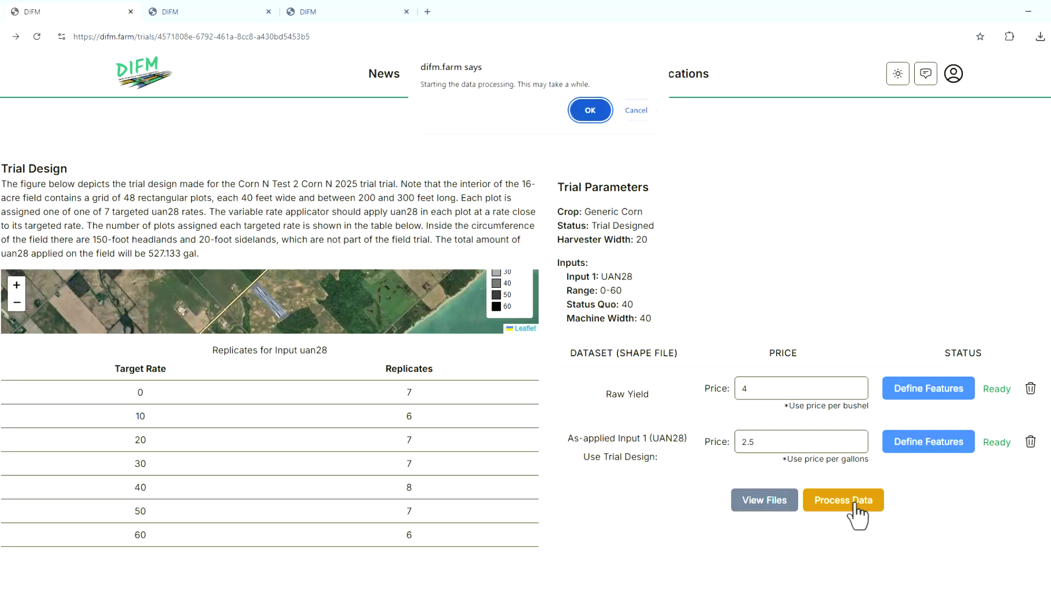
{"action": "left_click", "coordinate": [590, 111]}
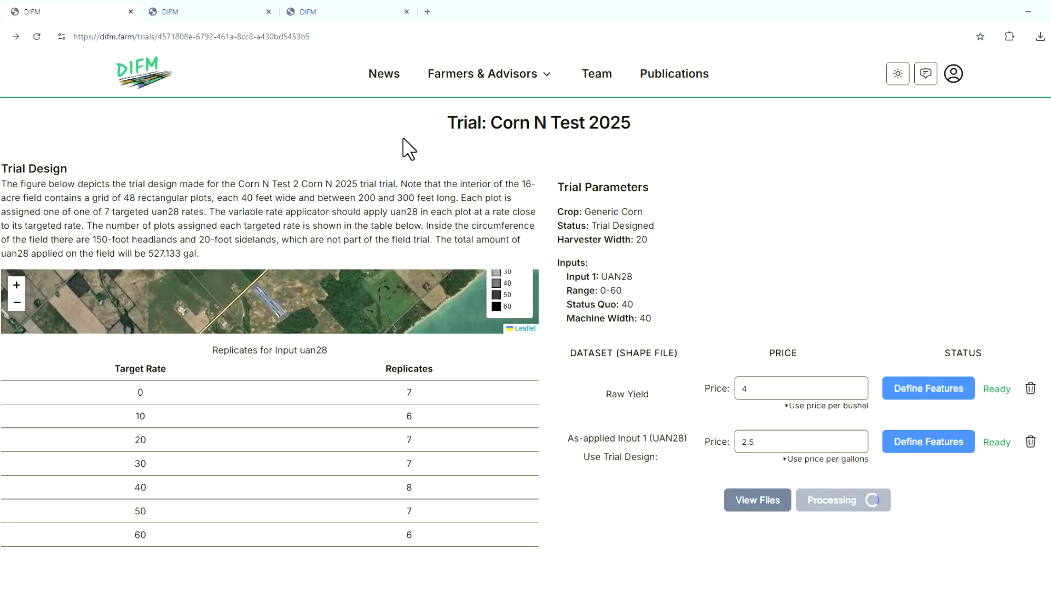
Step: Open the Corn N trial report and read its field management information, summary, and yield, profit and optimized strategy tables
{"action": "left_click", "coordinate": [212, 12]}
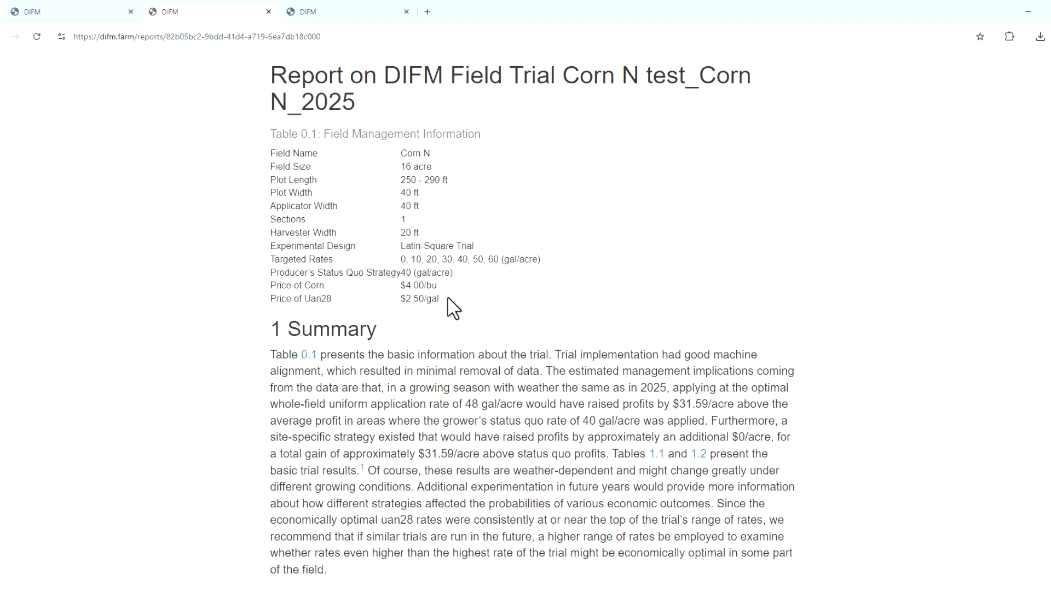
{"action": "scroll", "coordinate": [453, 308], "scroll_direction": "down", "scroll_amount": 3}
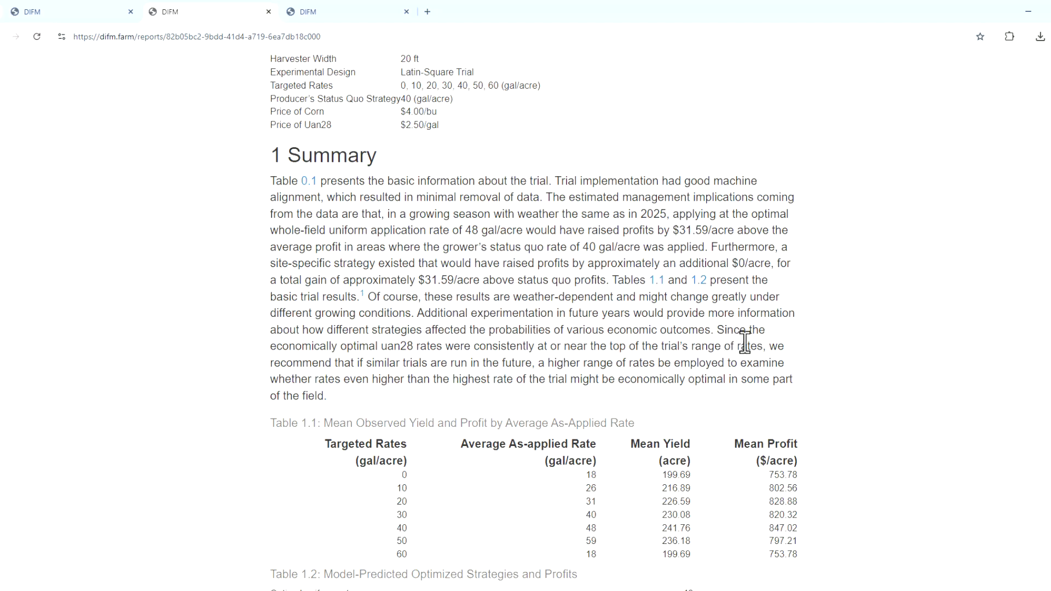
{"action": "scroll", "coordinate": [766, 334], "scroll_direction": "down", "scroll_amount": 2}
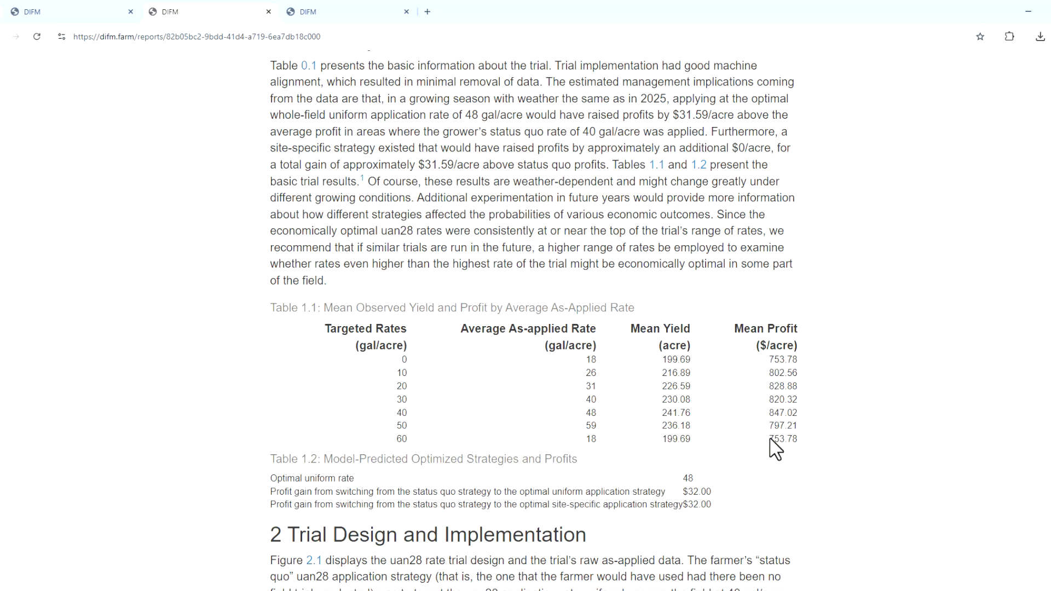
{"action": "scroll", "coordinate": [771, 441], "scroll_direction": "down", "scroll_amount": 1}
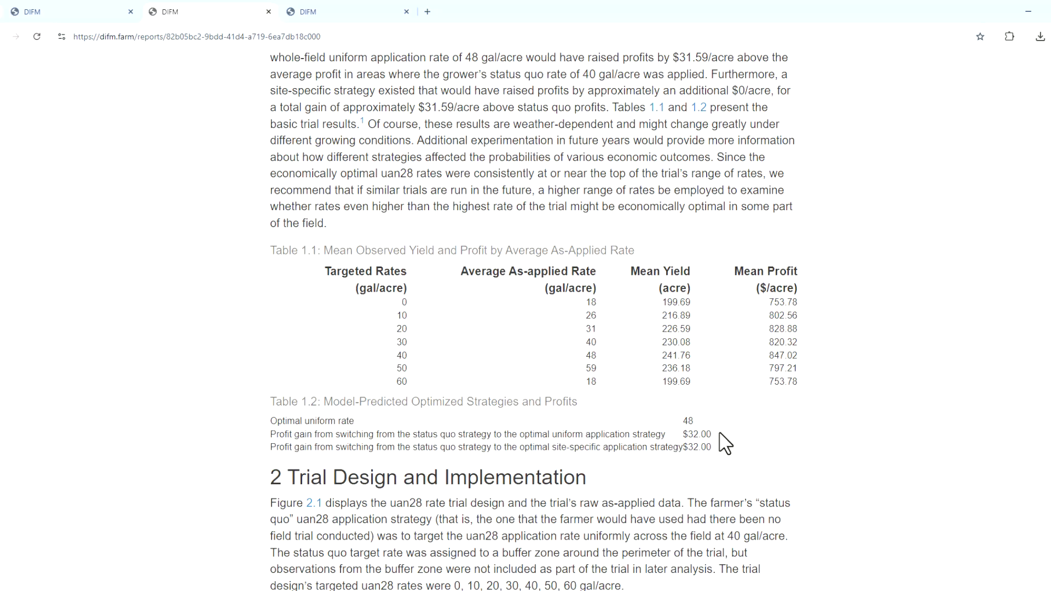
{"action": "scroll", "coordinate": [734, 427], "scroll_direction": "down", "scroll_amount": 2}
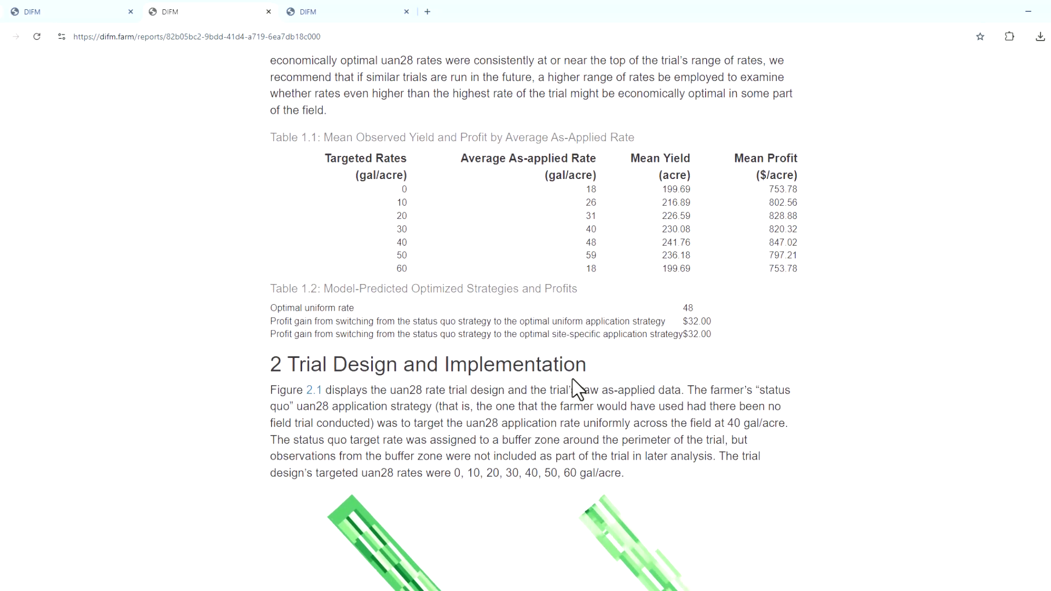
Step: Examine the report's Trial Design and Implementation section, including the targeted and as-applied rate maps and the machinery misalignment figures
{"action": "scroll", "coordinate": [630, 438], "scroll_direction": "down", "scroll_amount": 2}
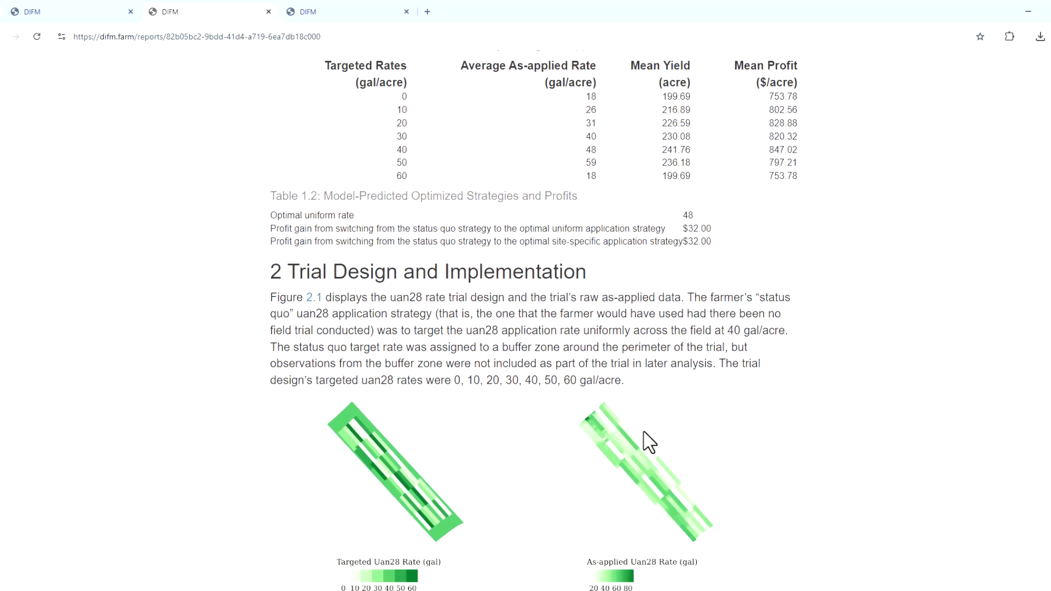
{"action": "scroll", "coordinate": [646, 435], "scroll_direction": "down", "scroll_amount": 3}
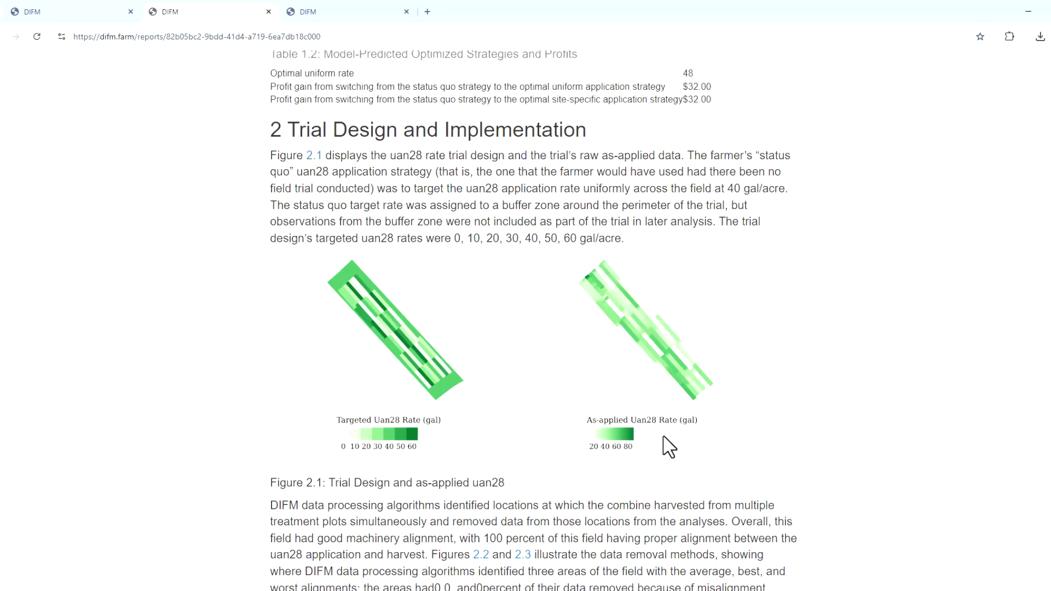
{"action": "scroll", "coordinate": [775, 434], "scroll_direction": "down", "scroll_amount": 2}
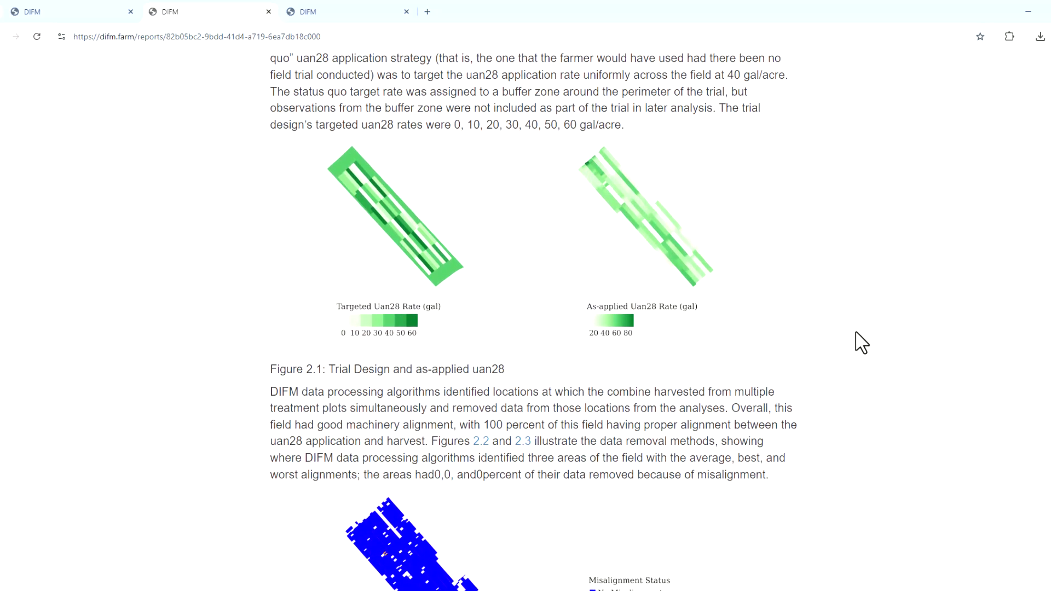
{"action": "scroll", "coordinate": [861, 342], "scroll_direction": "down", "scroll_amount": 4}
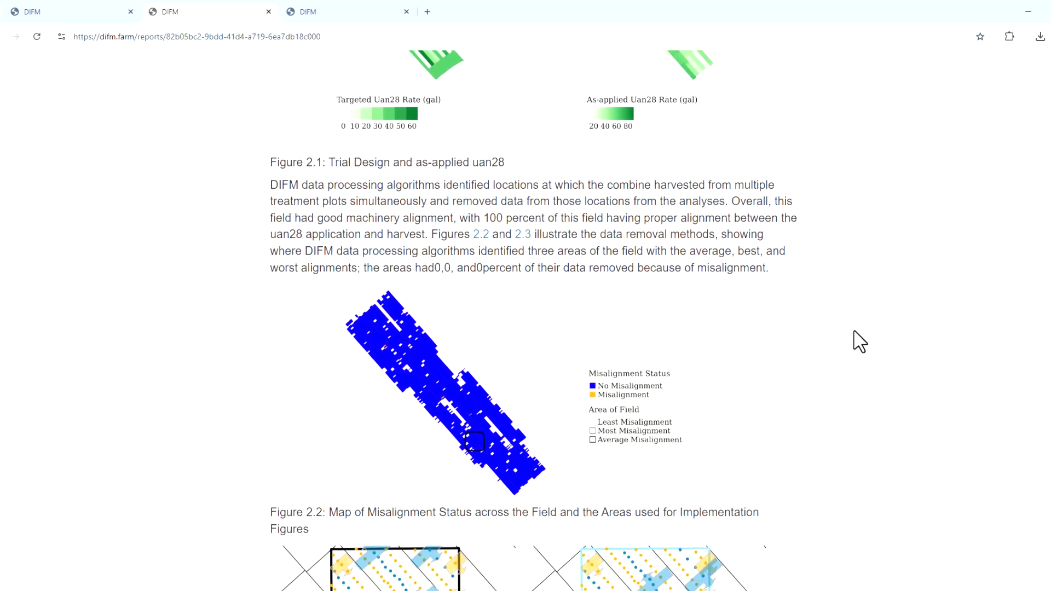
{"action": "scroll", "coordinate": [860, 342], "scroll_direction": "down", "scroll_amount": 1}
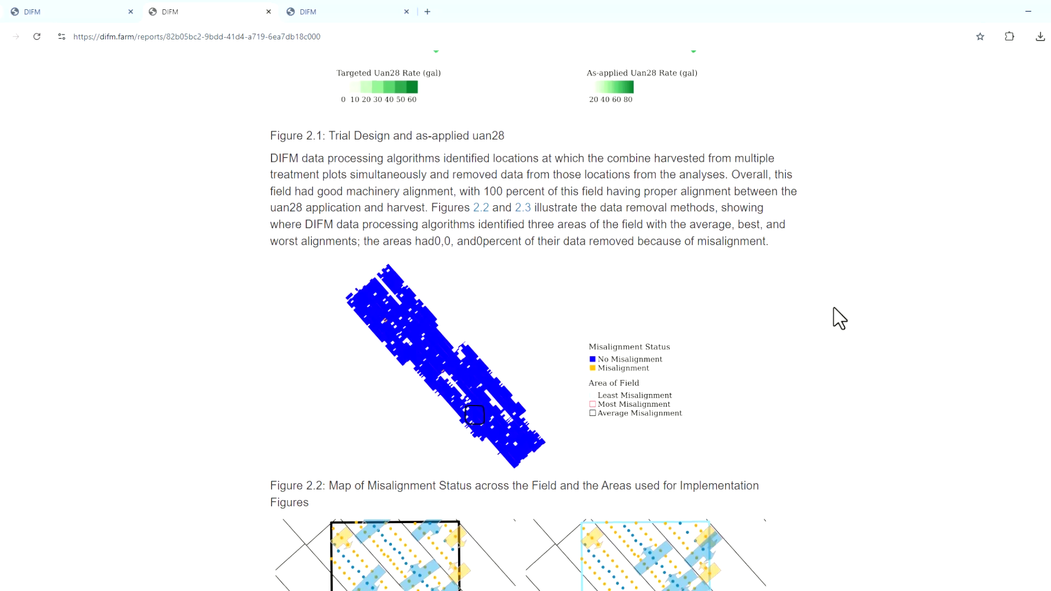
{"action": "scroll", "coordinate": [838, 317], "scroll_direction": "down", "scroll_amount": 1}
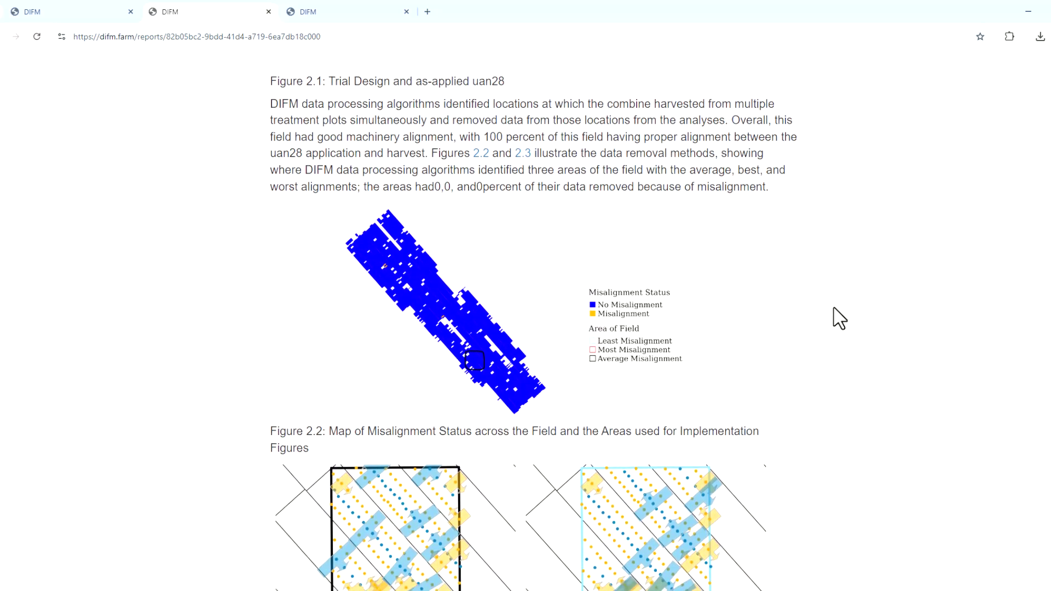
{"action": "scroll", "coordinate": [837, 320], "scroll_direction": "down", "scroll_amount": 1}
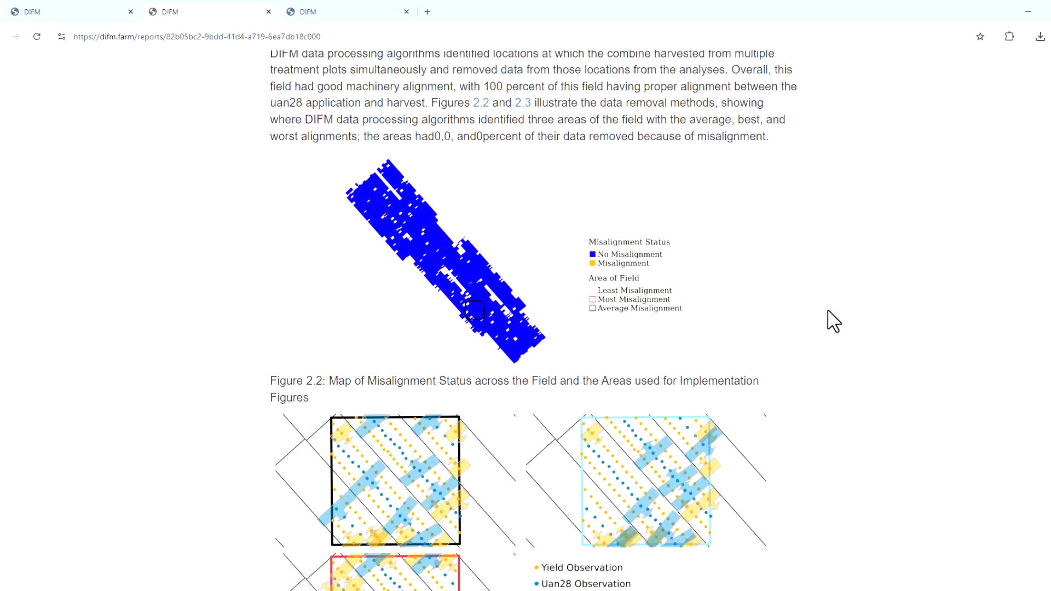
{"action": "scroll", "coordinate": [833, 320], "scroll_direction": "down", "scroll_amount": 1}
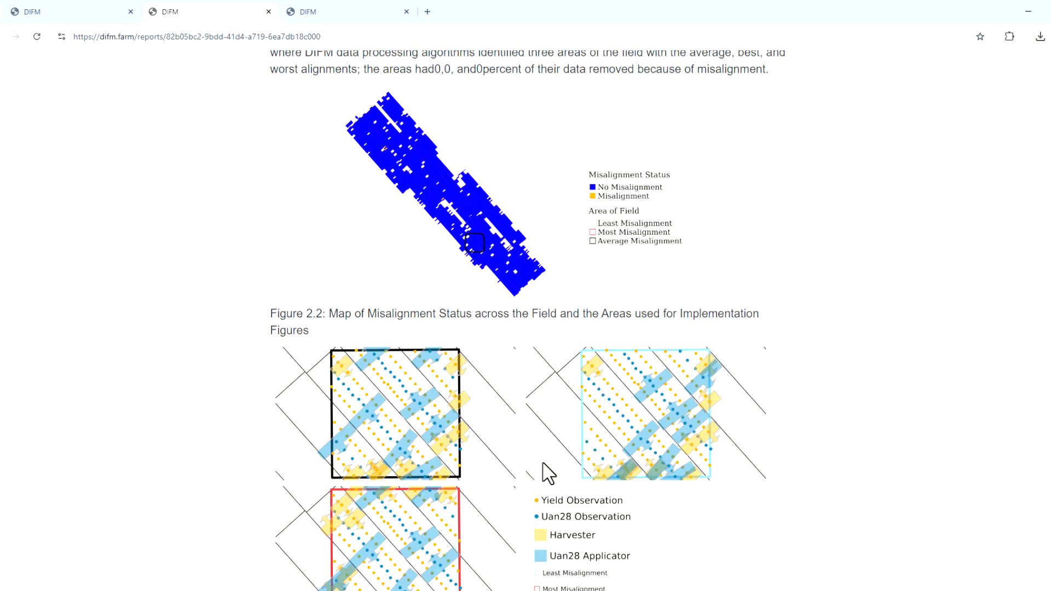
{"action": "scroll", "coordinate": [547, 473], "scroll_direction": "down", "scroll_amount": 1}
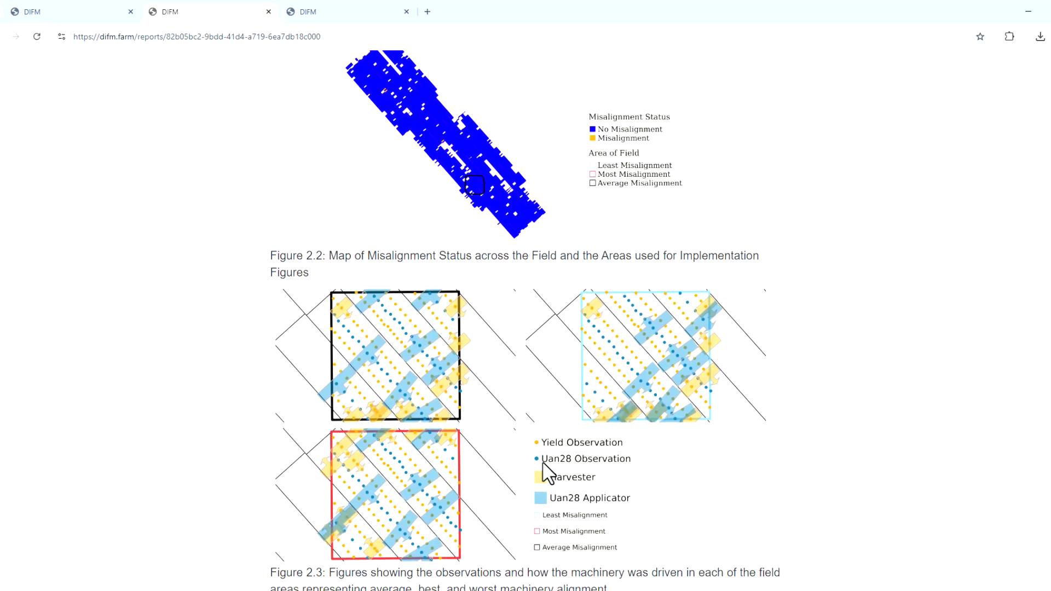
{"action": "scroll", "coordinate": [704, 294], "scroll_direction": "down", "scroll_amount": 2}
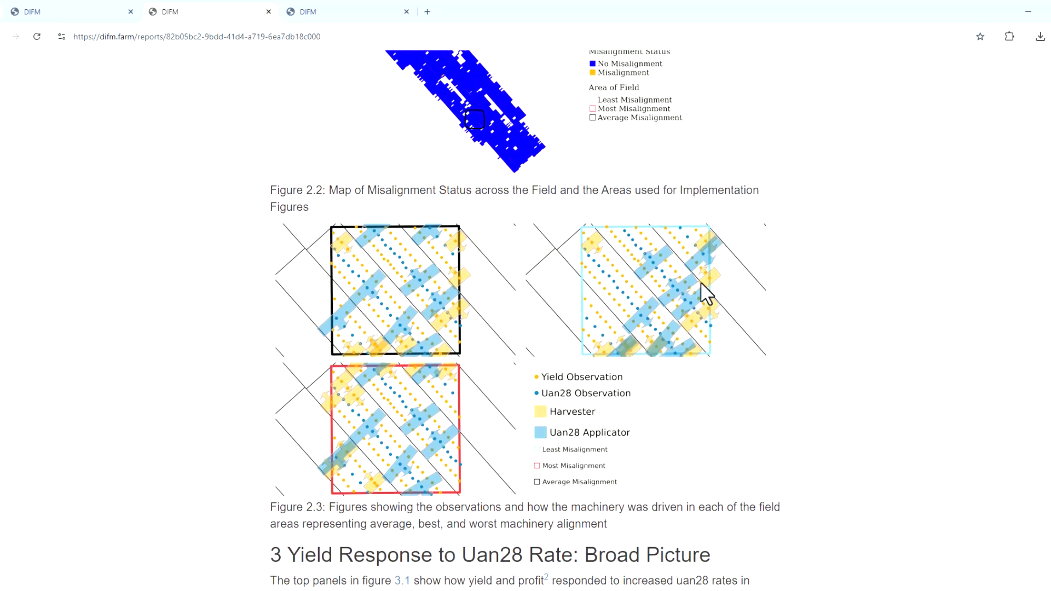
Step: Examine the report's Yield Response to Uan28 Rate section, including the yield and profit scatterplots and the mean response bar chart
{"action": "scroll", "coordinate": [744, 299], "scroll_direction": "down", "scroll_amount": 5}
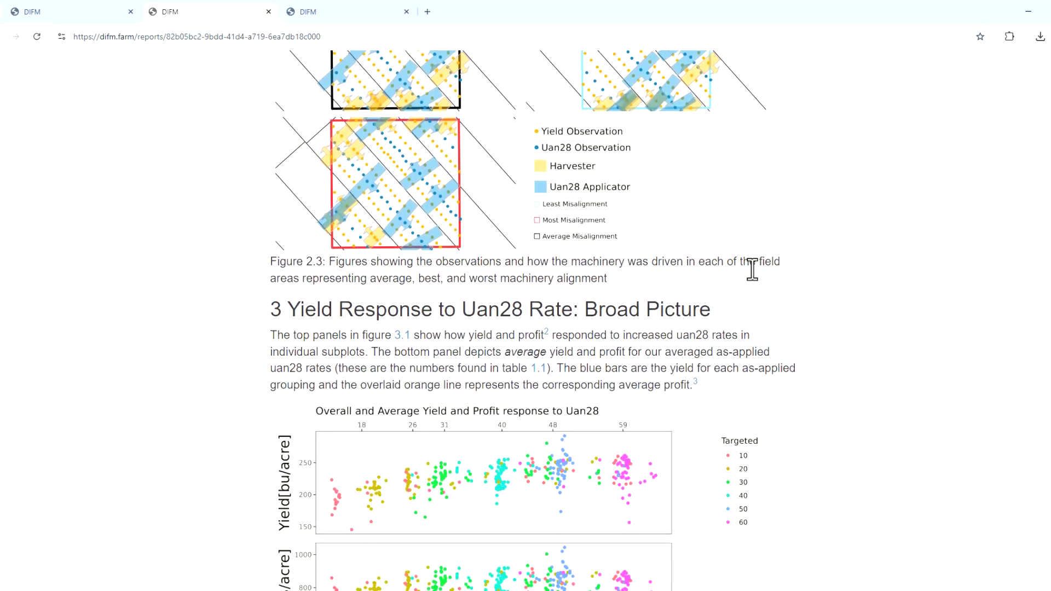
{"action": "scroll", "coordinate": [752, 269], "scroll_direction": "down", "scroll_amount": 1}
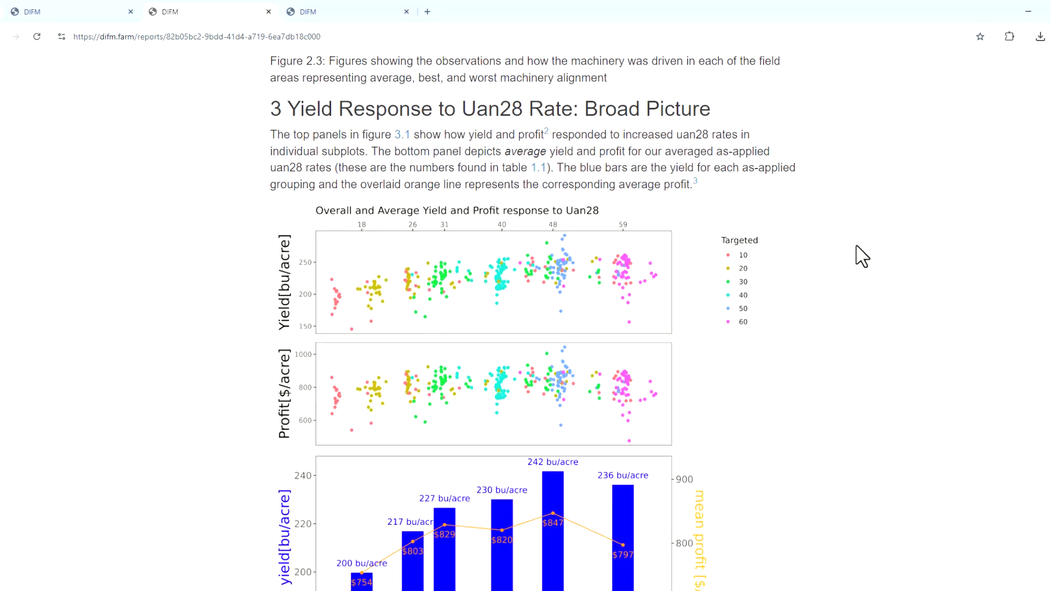
{"action": "scroll", "coordinate": [860, 254], "scroll_direction": "down", "scroll_amount": 2}
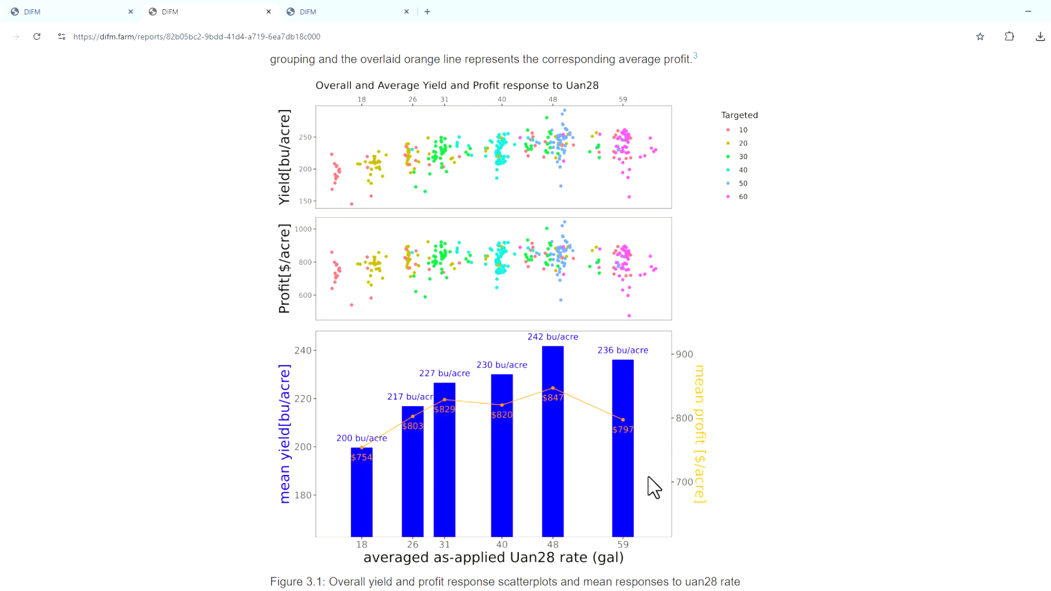
{"action": "scroll", "coordinate": [654, 488], "scroll_direction": "down", "scroll_amount": 3}
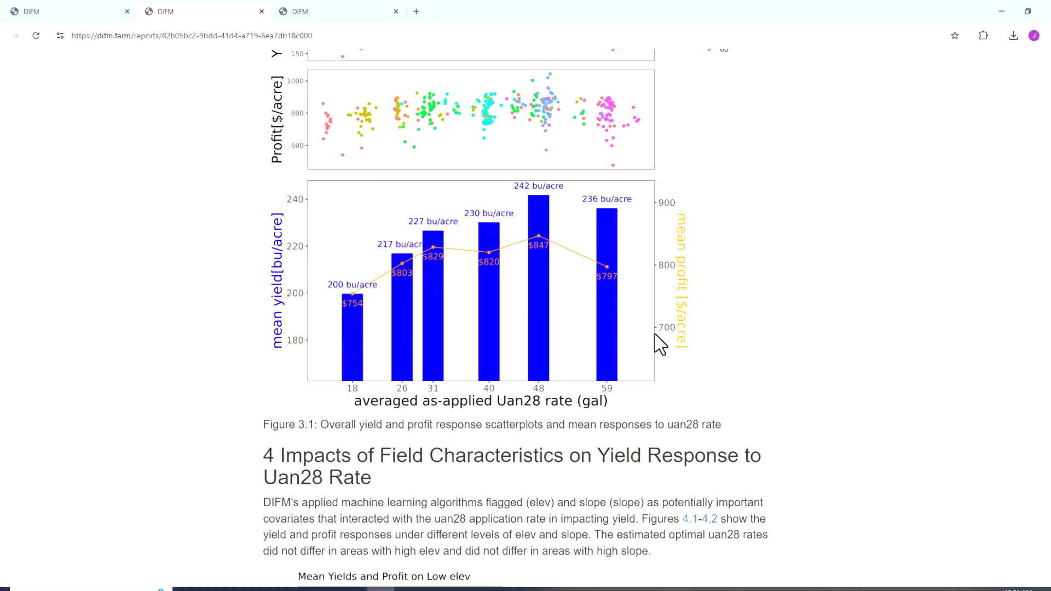
Step: Examine the Impacts of Field Characteristics section, comparing the yield and profit charts and maps by elevation level and by slope level
{"action": "scroll", "coordinate": [660, 344], "scroll_direction": "down", "scroll_amount": 4}
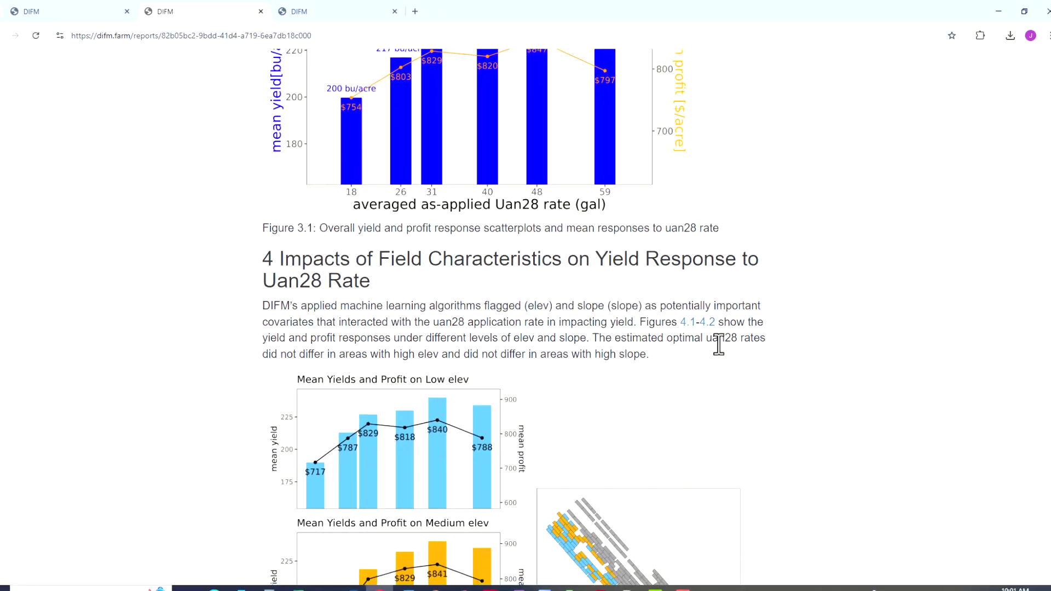
{"action": "scroll", "coordinate": [739, 368], "scroll_direction": "down", "scroll_amount": 2}
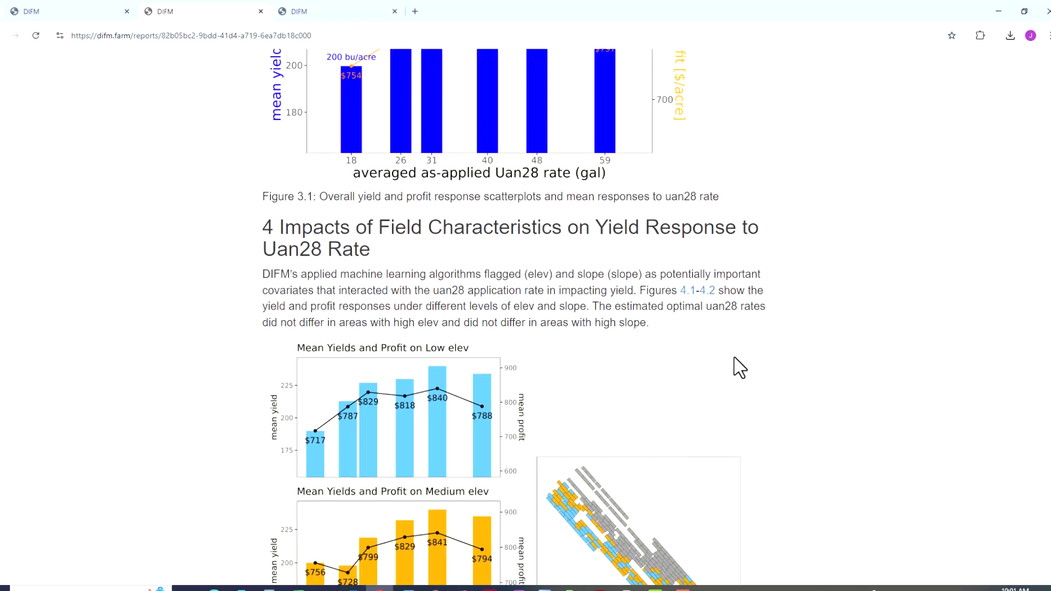
{"action": "scroll", "coordinate": [766, 350], "scroll_direction": "down", "scroll_amount": 2}
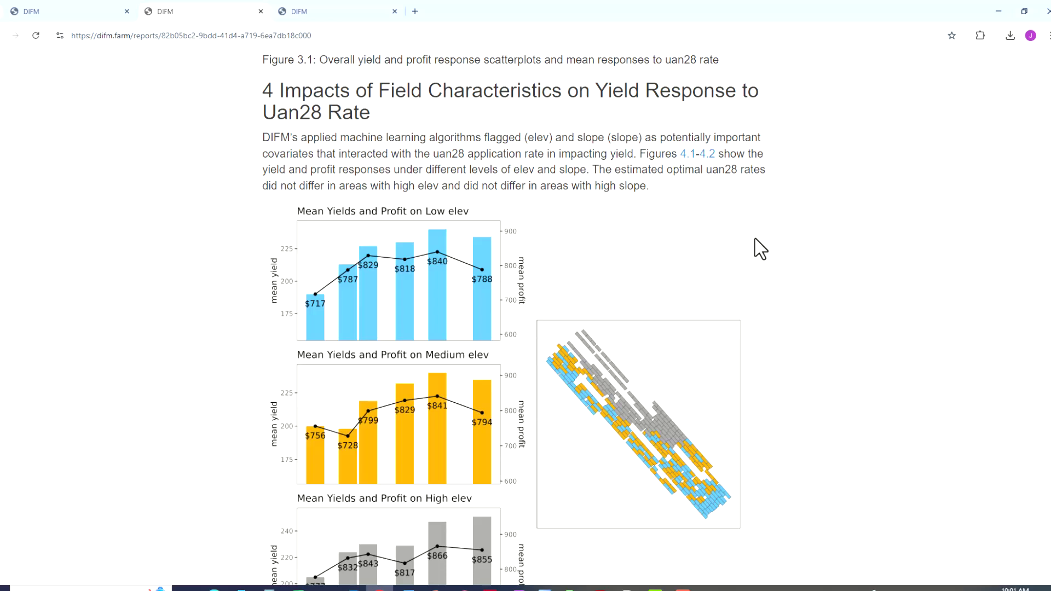
{"action": "scroll", "coordinate": [747, 256], "scroll_direction": "down", "scroll_amount": 1}
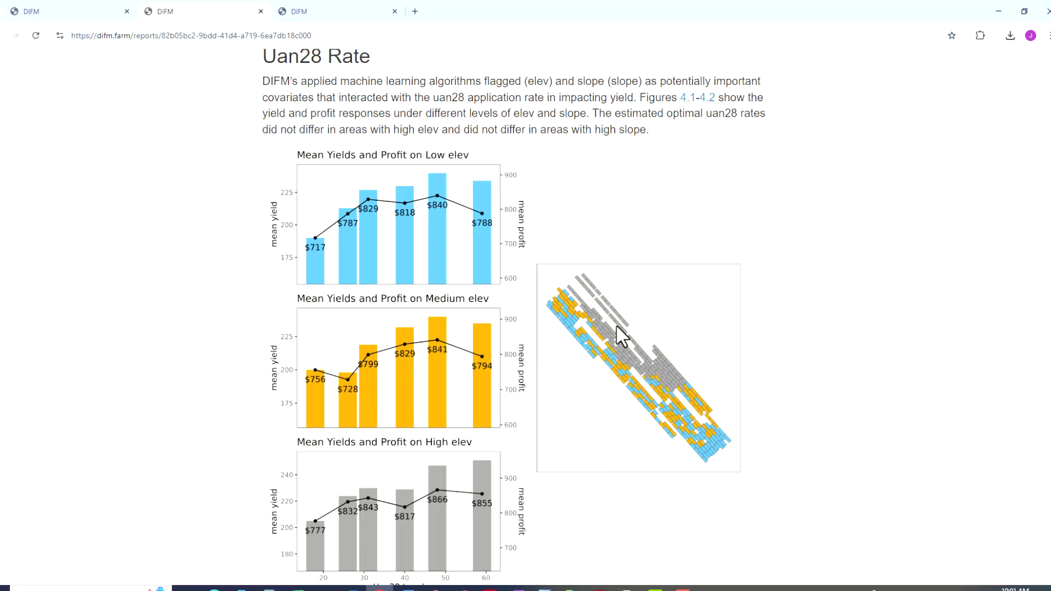
{"action": "scroll", "coordinate": [642, 369], "scroll_direction": "down", "scroll_amount": 3}
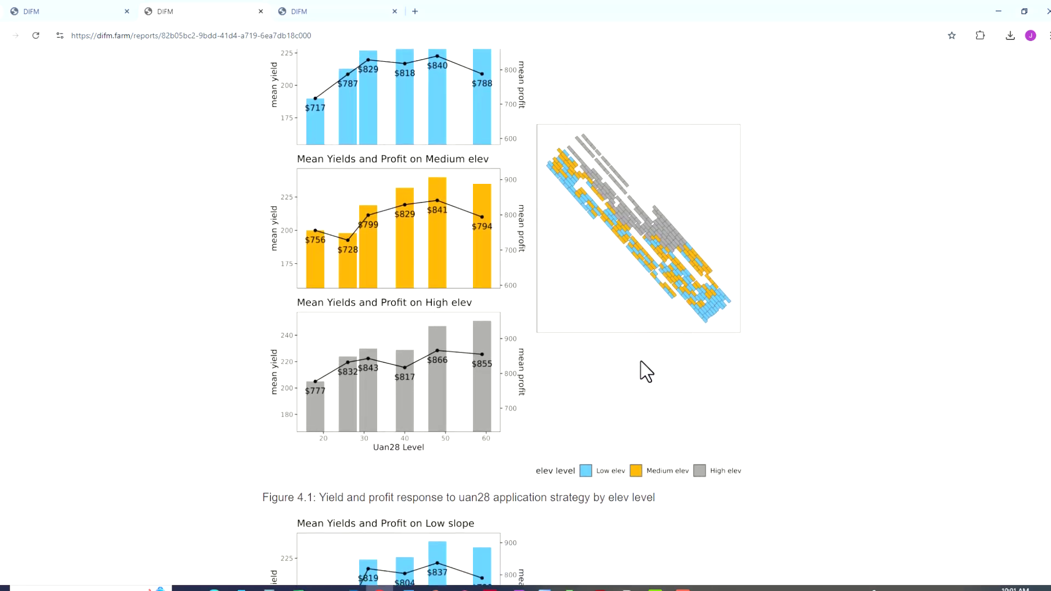
{"action": "scroll", "coordinate": [644, 371], "scroll_direction": "down", "scroll_amount": 5}
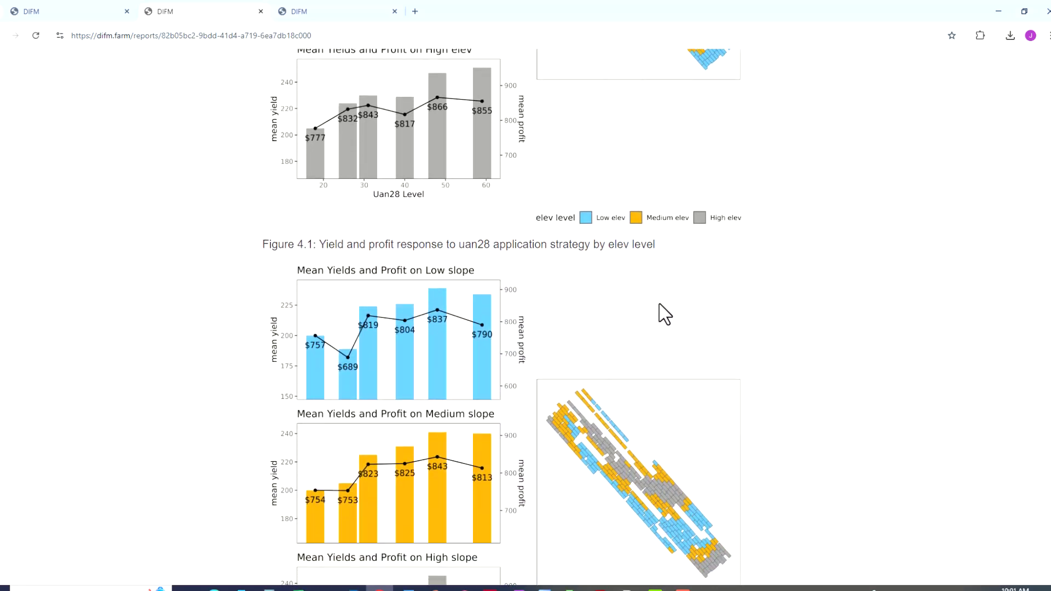
{"action": "scroll", "coordinate": [665, 315], "scroll_direction": "down", "scroll_amount": 2}
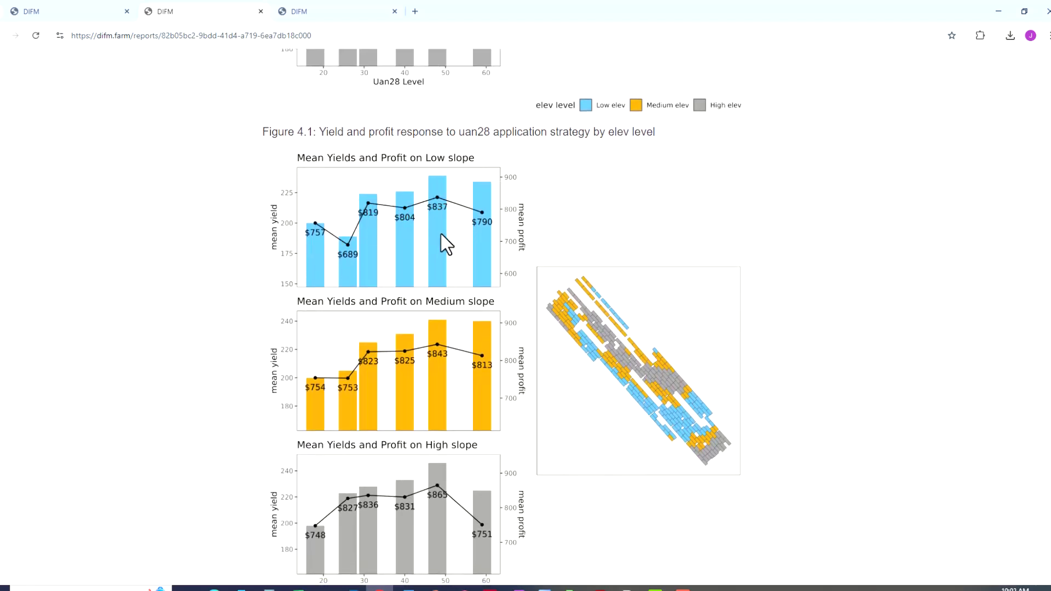
{"action": "scroll", "coordinate": [438, 337], "scroll_direction": "down", "scroll_amount": 2}
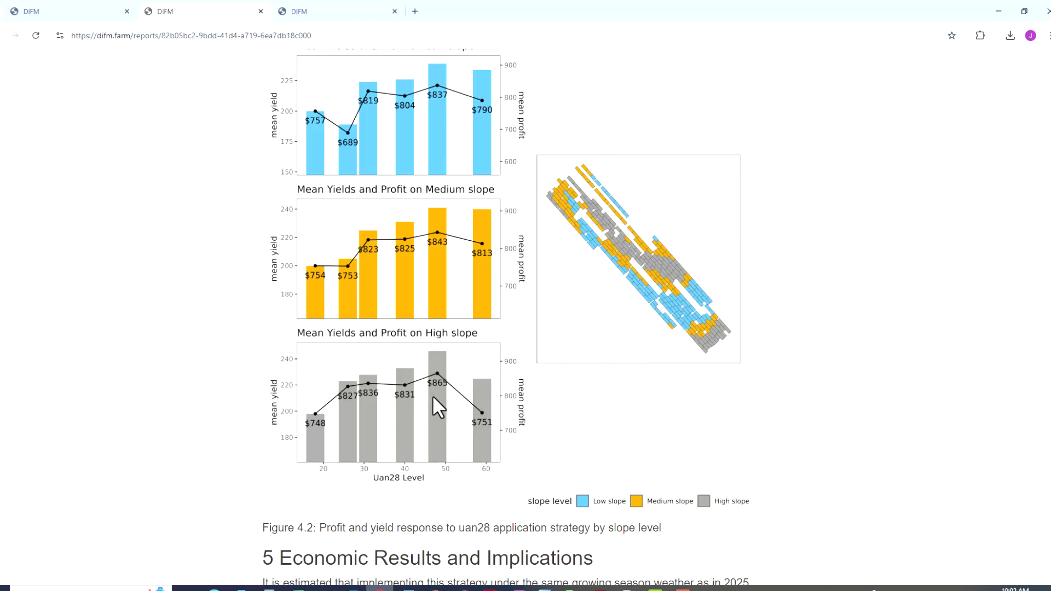
{"action": "scroll", "coordinate": [462, 378], "scroll_direction": "down", "scroll_amount": 2}
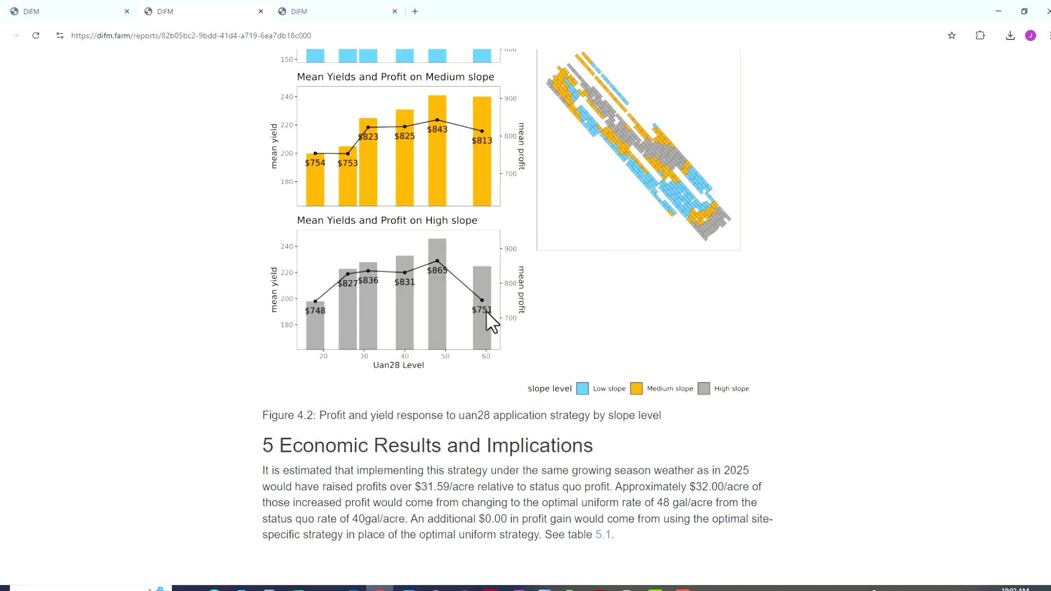
Step: Read the Economic Results and Implications section, including the optimal UAN28 rate map and the estimated profit gains table
{"action": "scroll", "coordinate": [491, 323], "scroll_direction": "down", "scroll_amount": 2}
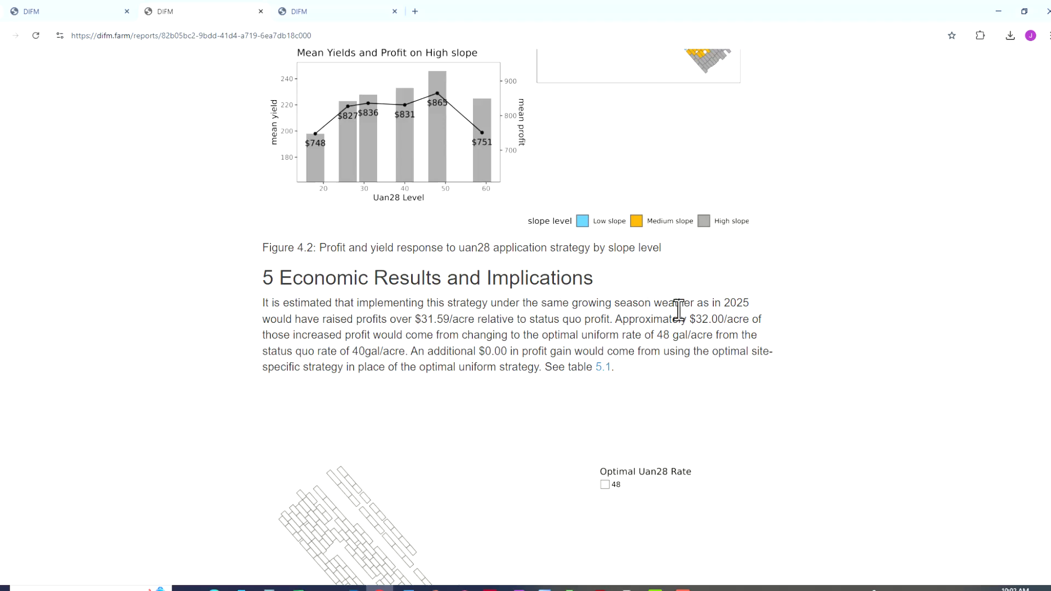
{"action": "scroll", "coordinate": [695, 323], "scroll_direction": "down", "scroll_amount": 3}
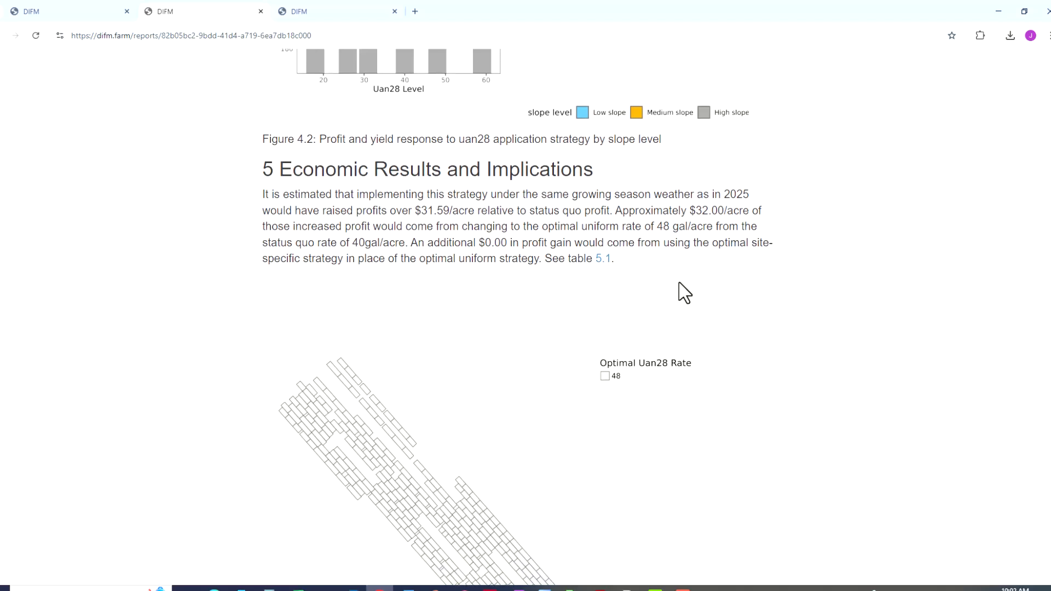
{"action": "scroll", "coordinate": [685, 293], "scroll_direction": "down", "scroll_amount": 2}
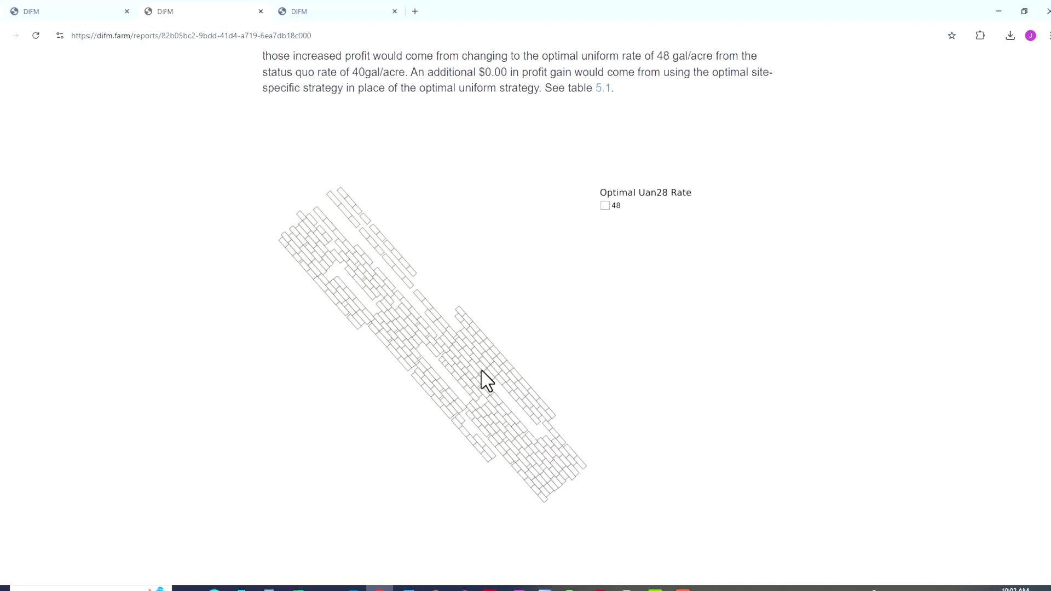
{"action": "scroll", "coordinate": [481, 350], "scroll_direction": "down", "scroll_amount": 2}
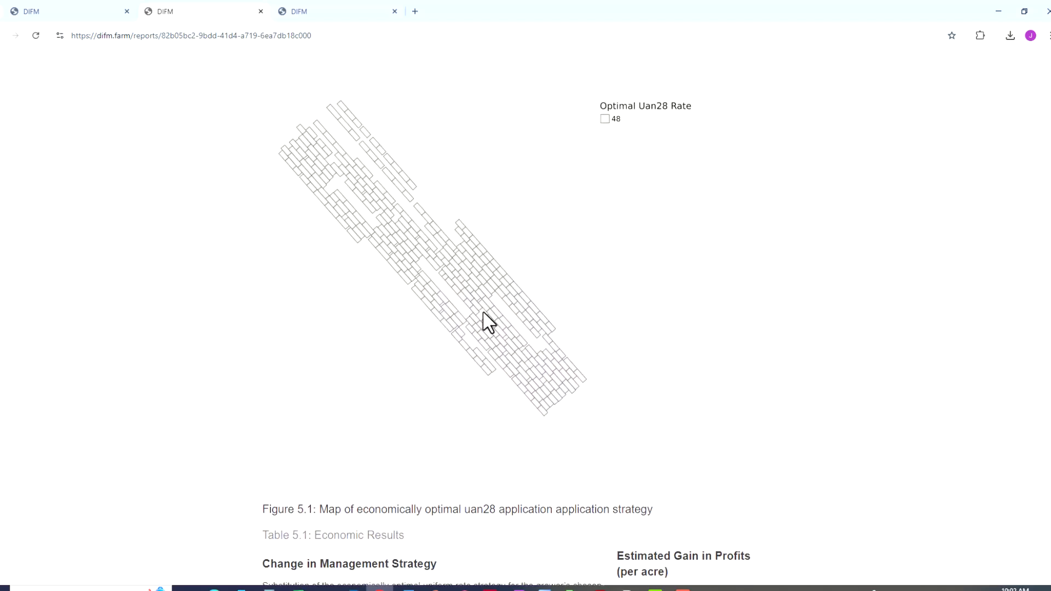
{"action": "scroll", "coordinate": [419, 224], "scroll_direction": "down", "scroll_amount": 3}
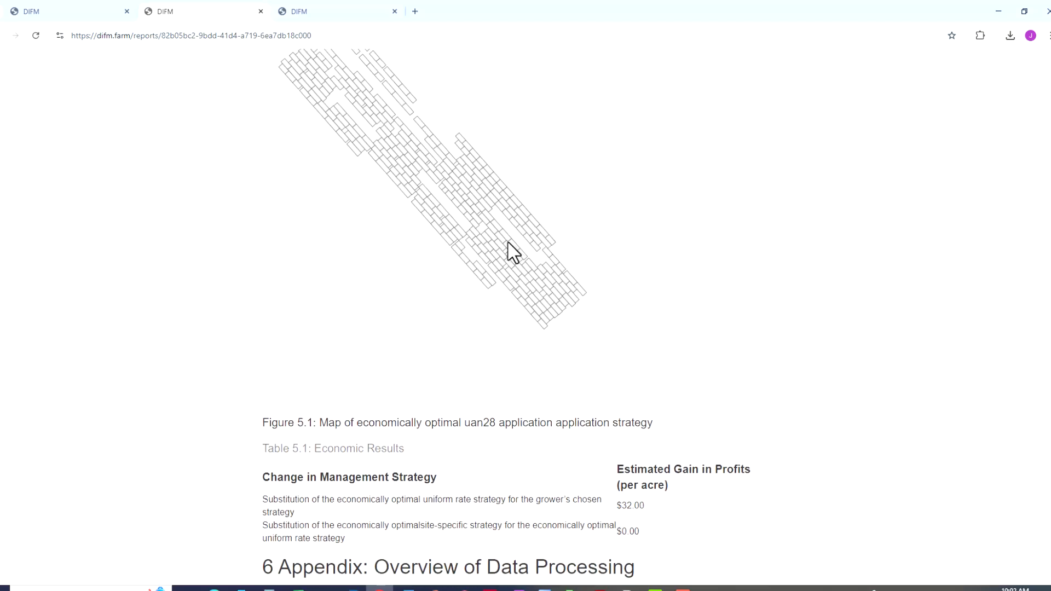
{"action": "scroll", "coordinate": [509, 239], "scroll_direction": "down", "scroll_amount": 3}
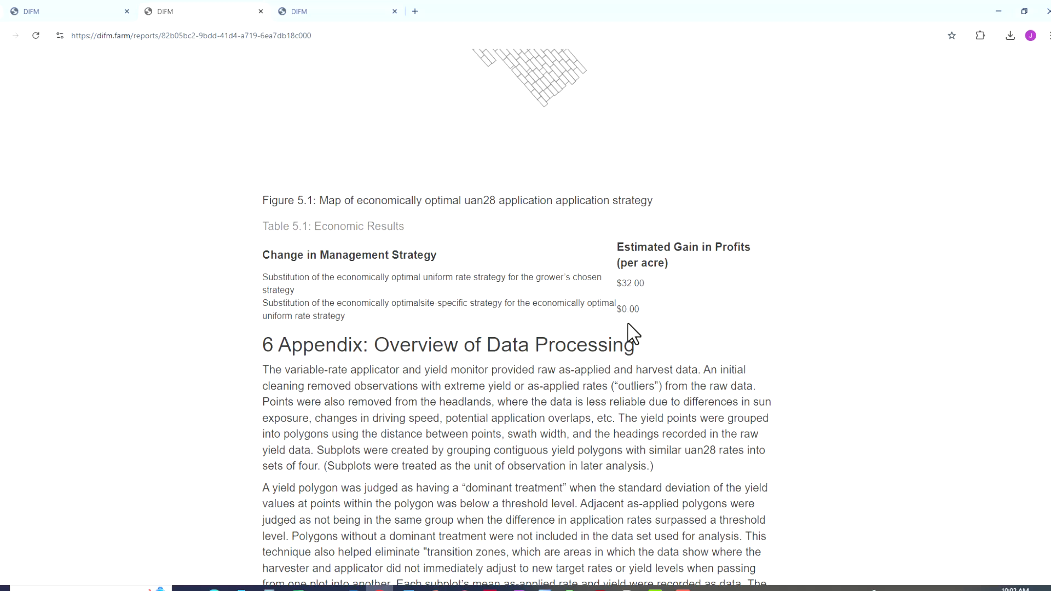
Step: Read the appendix on data processing and examine its maps of processed UAN28 rates and yield
{"action": "scroll", "coordinate": [629, 331], "scroll_direction": "down", "scroll_amount": 1}
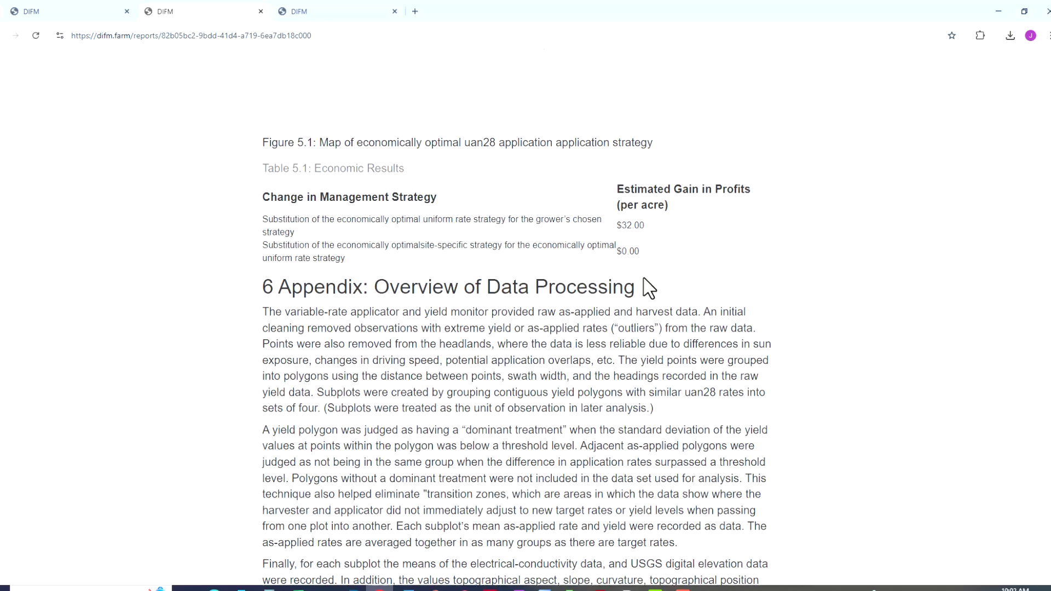
{"action": "scroll", "coordinate": [649, 287], "scroll_direction": "down", "scroll_amount": 2}
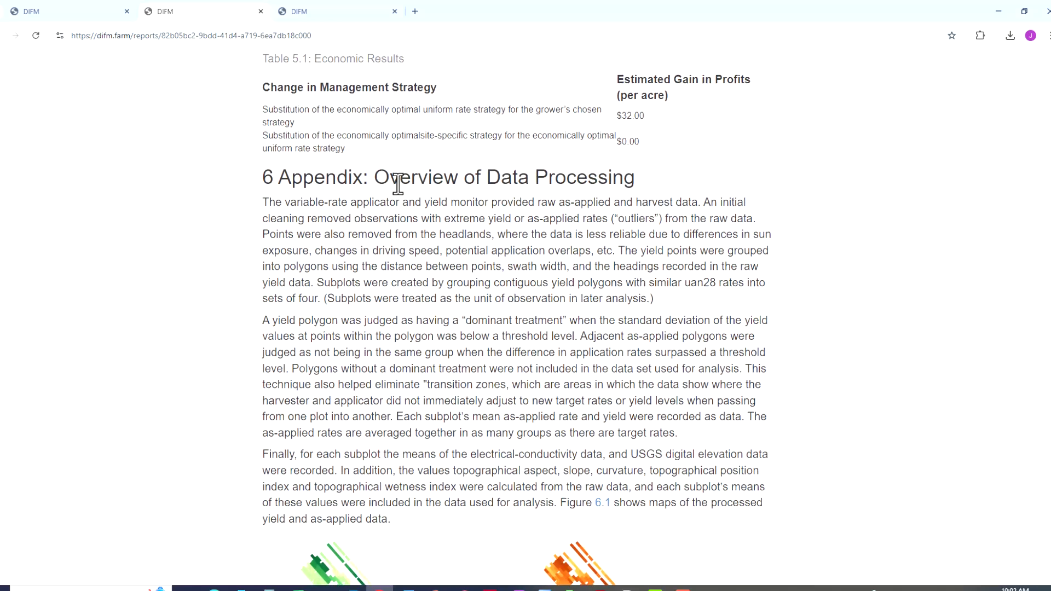
{"action": "scroll", "coordinate": [399, 181], "scroll_direction": "down", "scroll_amount": 4}
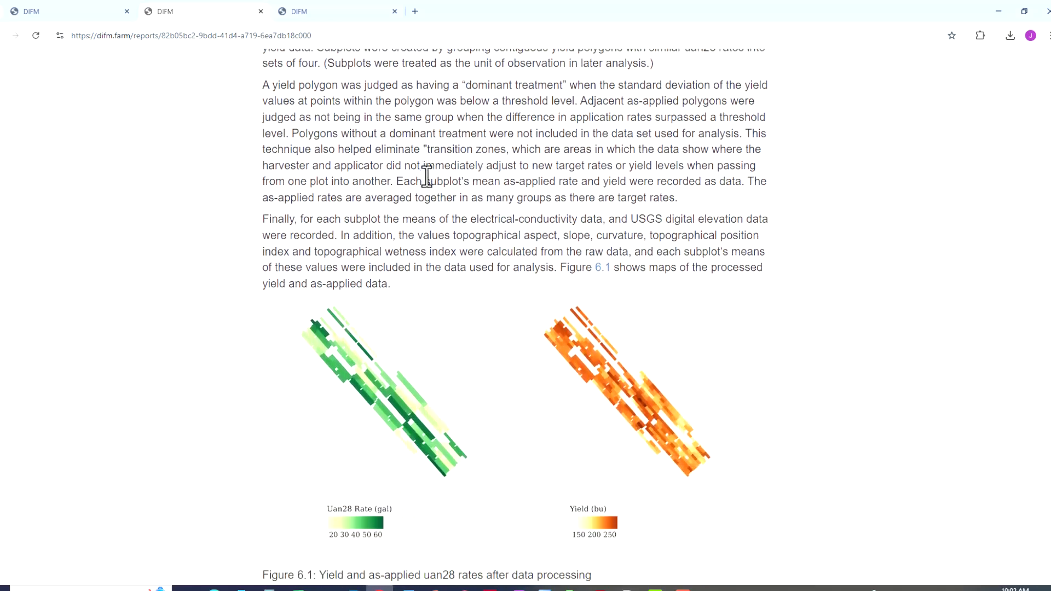
{"action": "scroll", "coordinate": [430, 176], "scroll_direction": "down", "scroll_amount": 2}
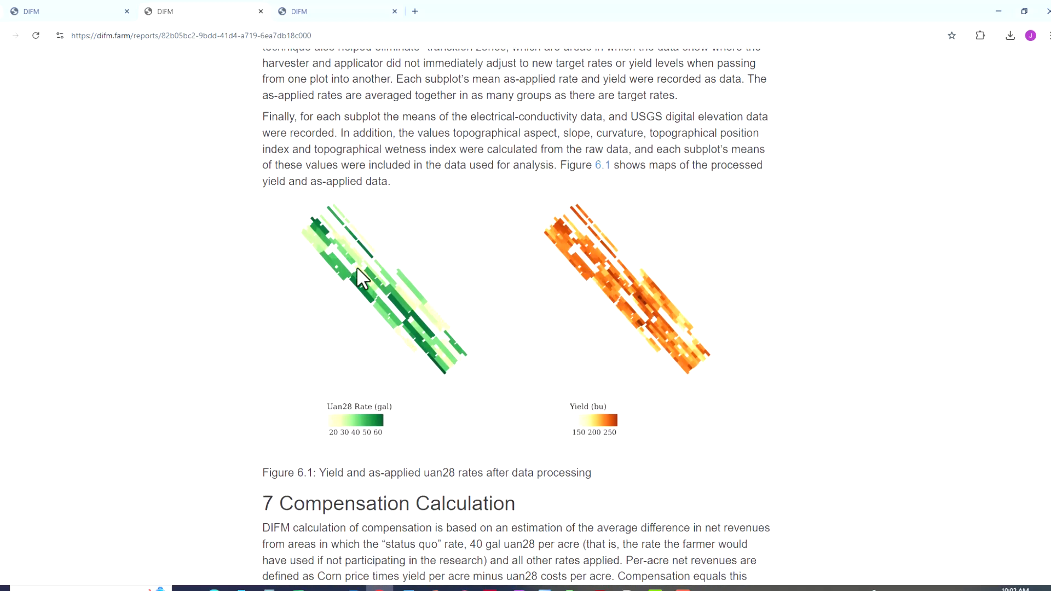
Step: Review the Compensation Calculation section, including the status quo map, the profit histogram, the compensation results table and the closing footnotes
{"action": "scroll", "coordinate": [570, 333], "scroll_direction": "down", "scroll_amount": 3}
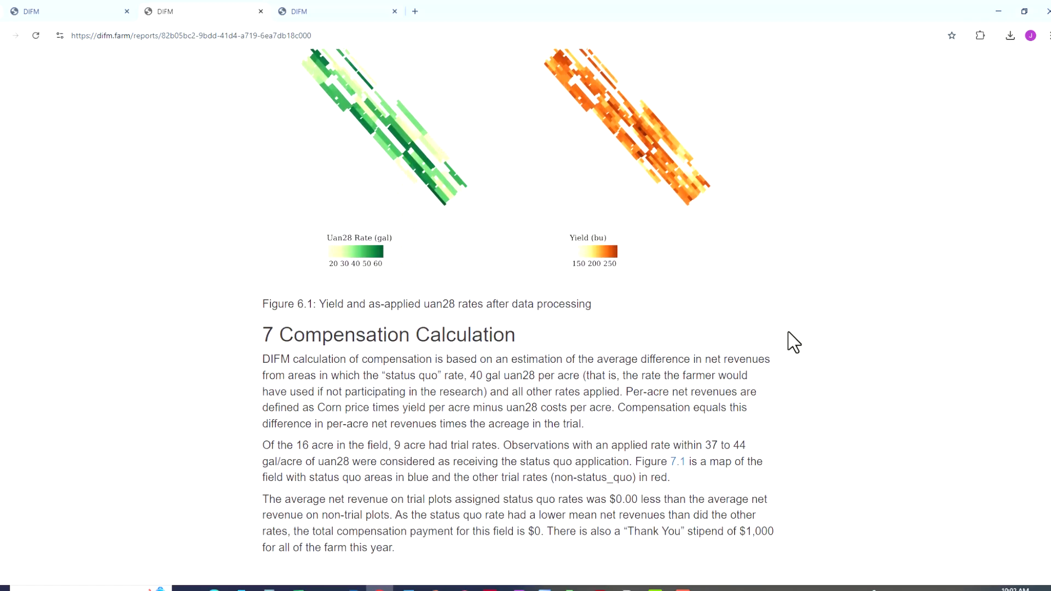
{"action": "scroll", "coordinate": [793, 337], "scroll_direction": "down", "scroll_amount": 2}
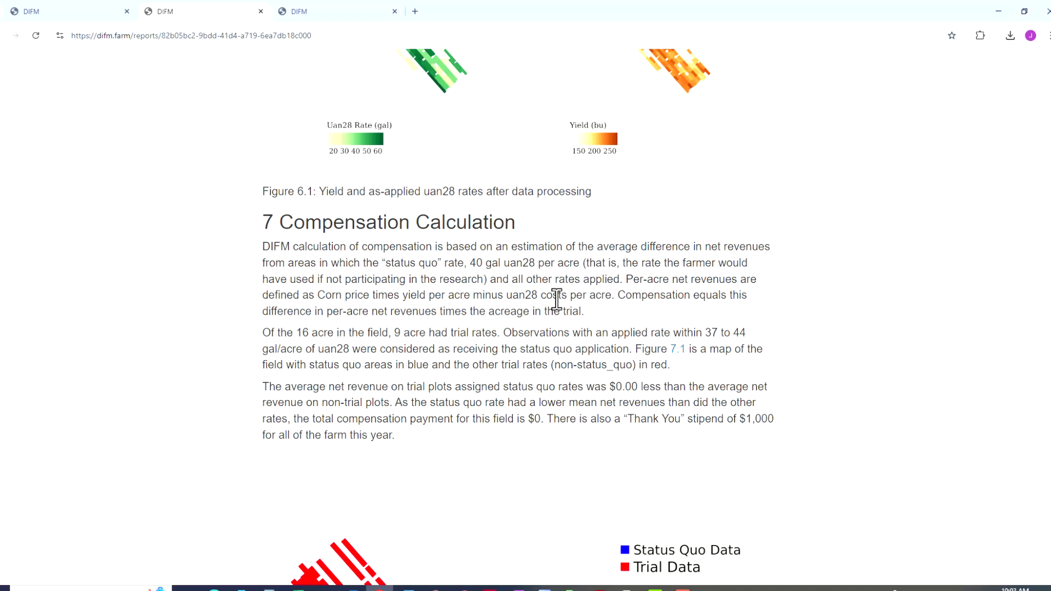
{"action": "scroll", "coordinate": [557, 299], "scroll_direction": "down", "scroll_amount": 4}
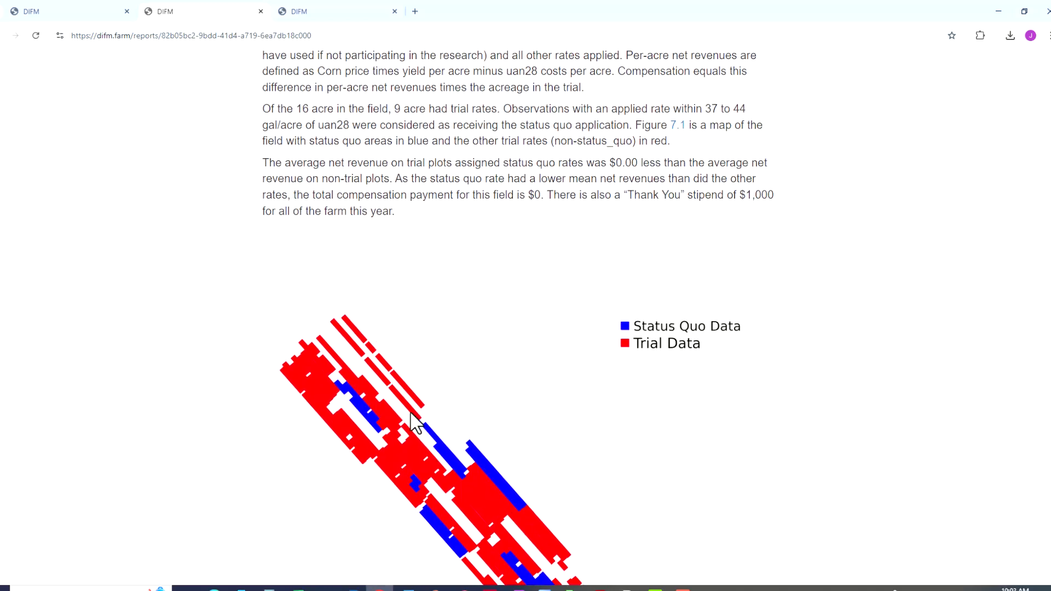
{"action": "scroll", "coordinate": [411, 422], "scroll_direction": "down", "scroll_amount": 2}
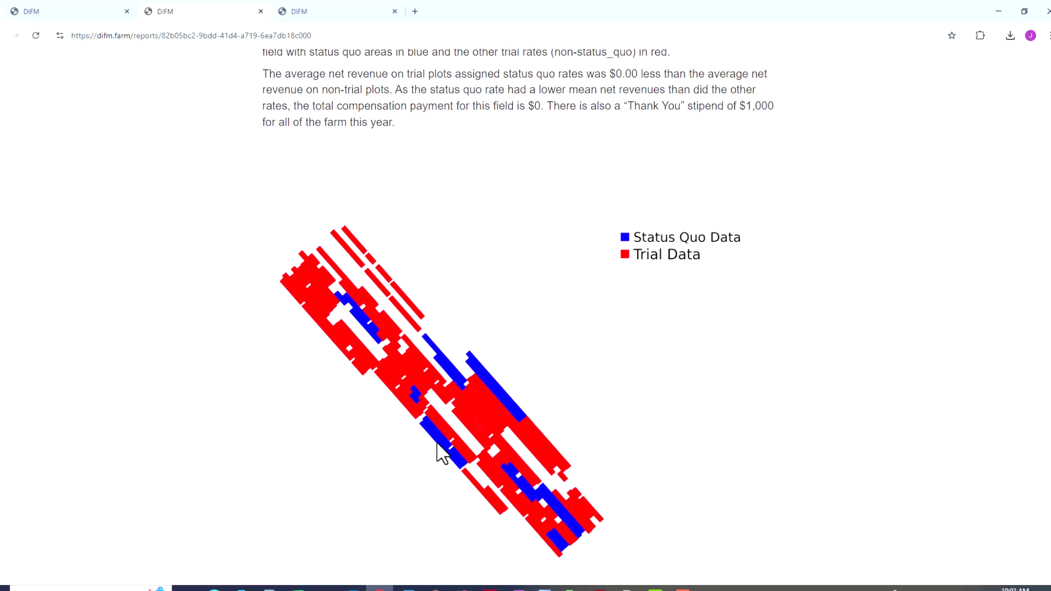
{"action": "scroll", "coordinate": [441, 453], "scroll_direction": "down", "scroll_amount": 1}
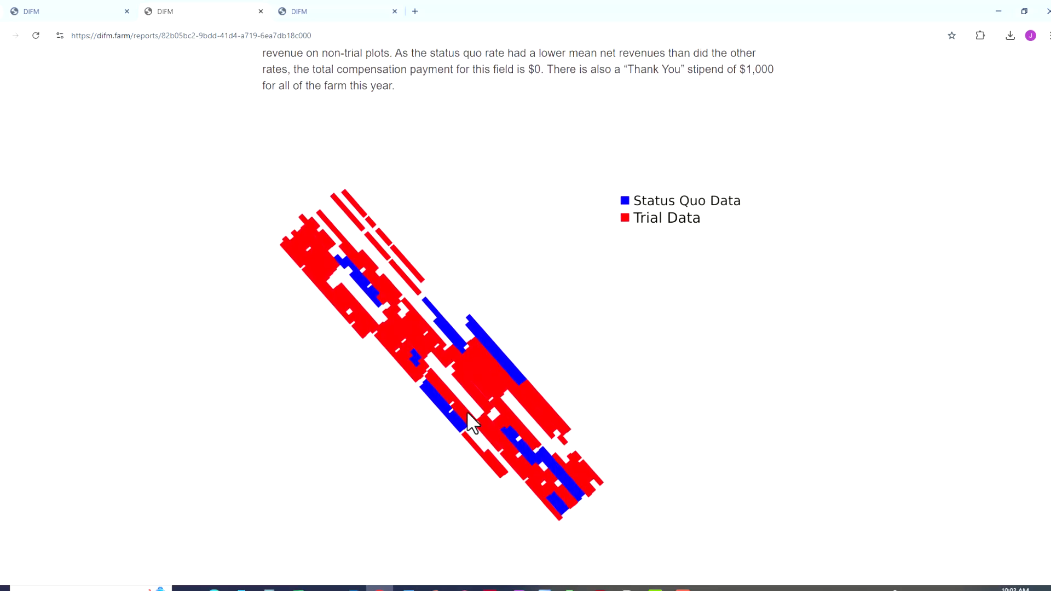
{"action": "scroll", "coordinate": [471, 421], "scroll_direction": "down", "scroll_amount": 3}
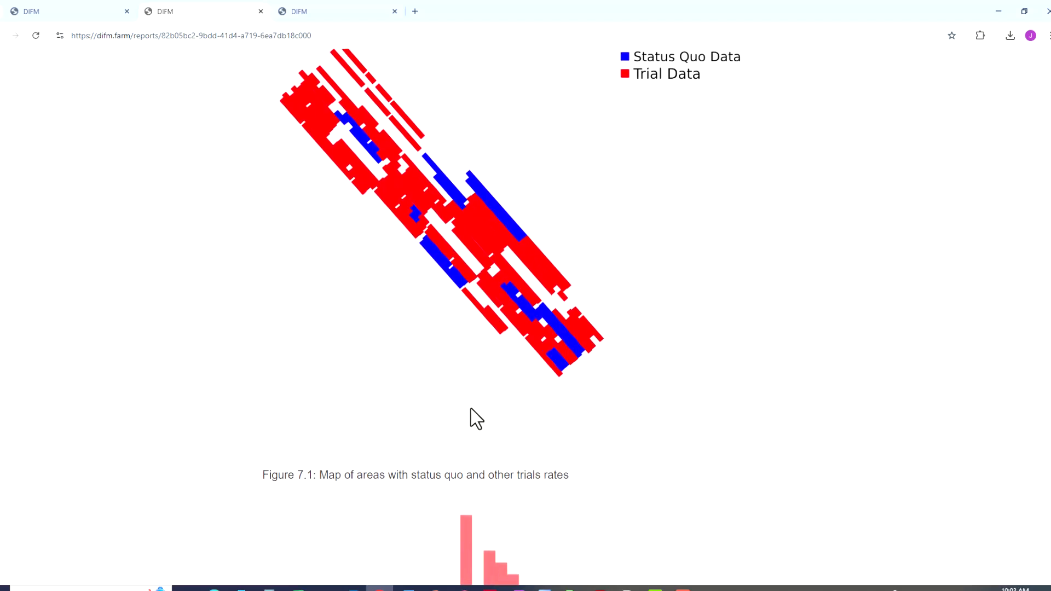
{"action": "scroll", "coordinate": [476, 418], "scroll_direction": "down", "scroll_amount": 7}
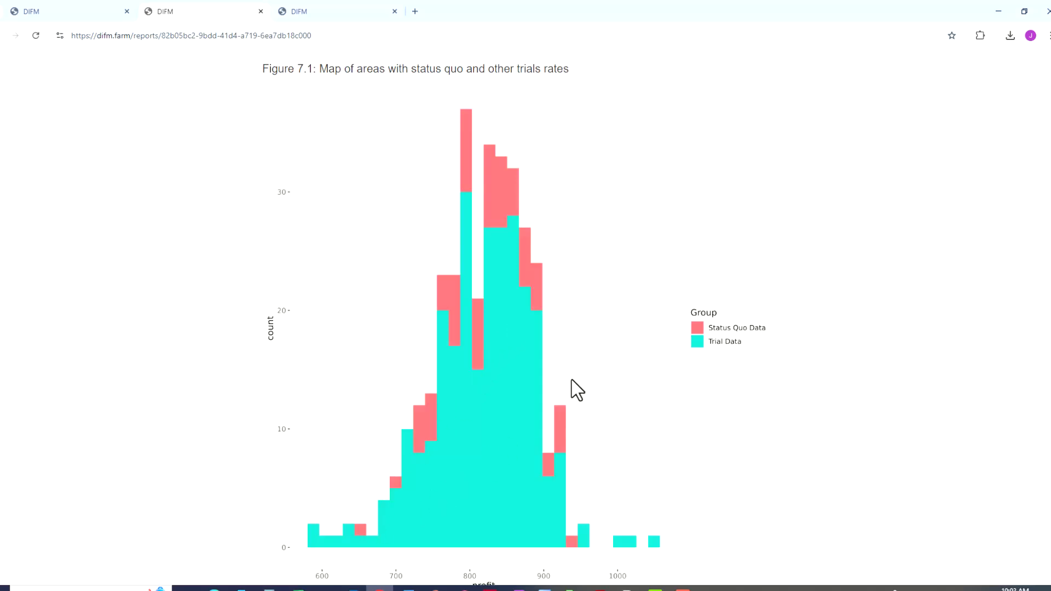
{"action": "scroll", "coordinate": [575, 386], "scroll_direction": "down", "scroll_amount": 5}
{"action": "scroll", "coordinate": [617, 374], "scroll_direction": "down", "scroll_amount": 2}
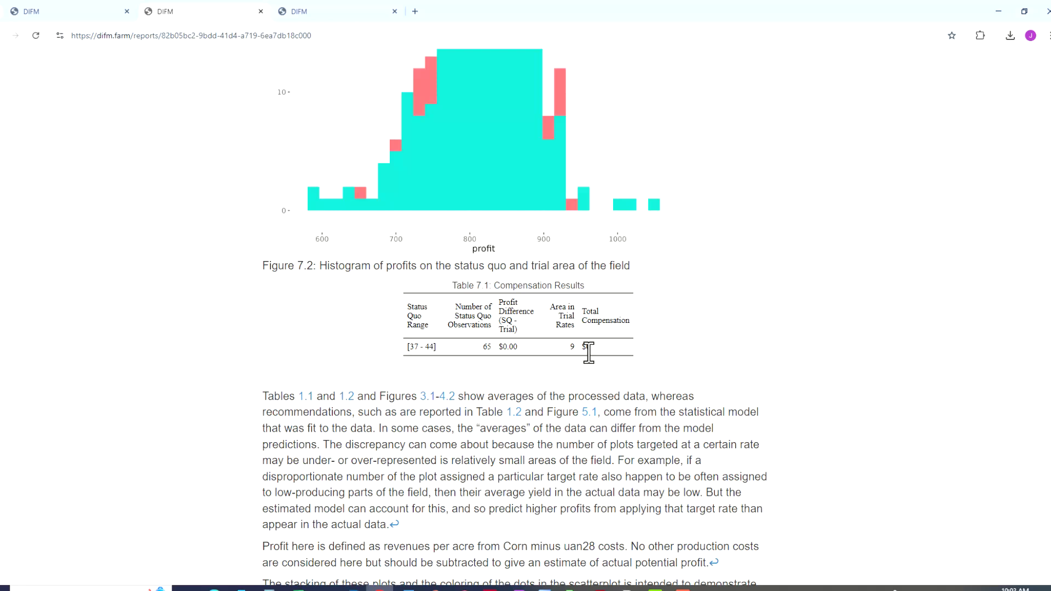
{"action": "scroll", "coordinate": [630, 383], "scroll_direction": "down", "scroll_amount": 1}
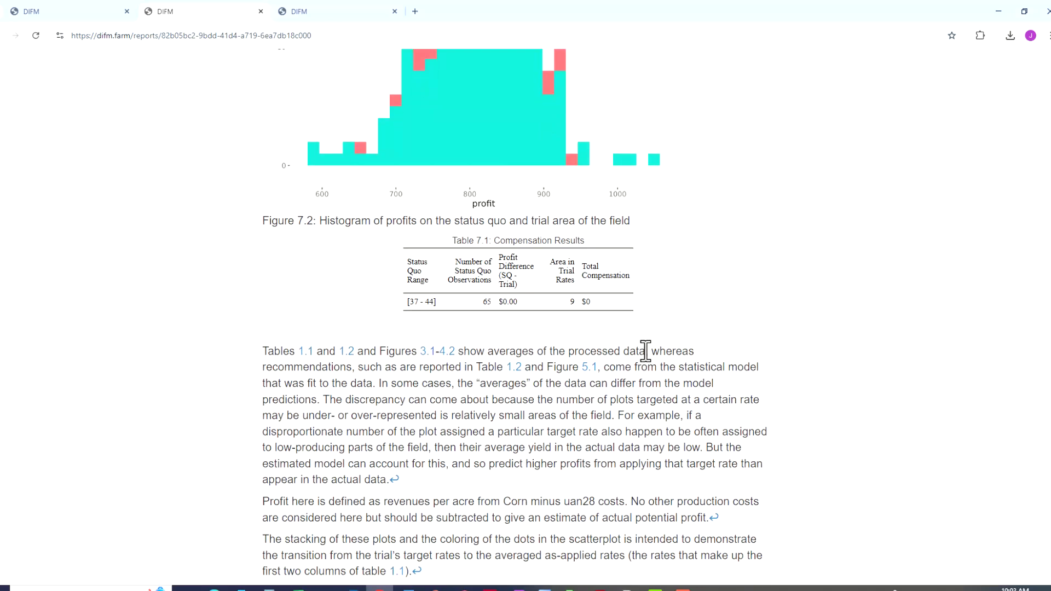